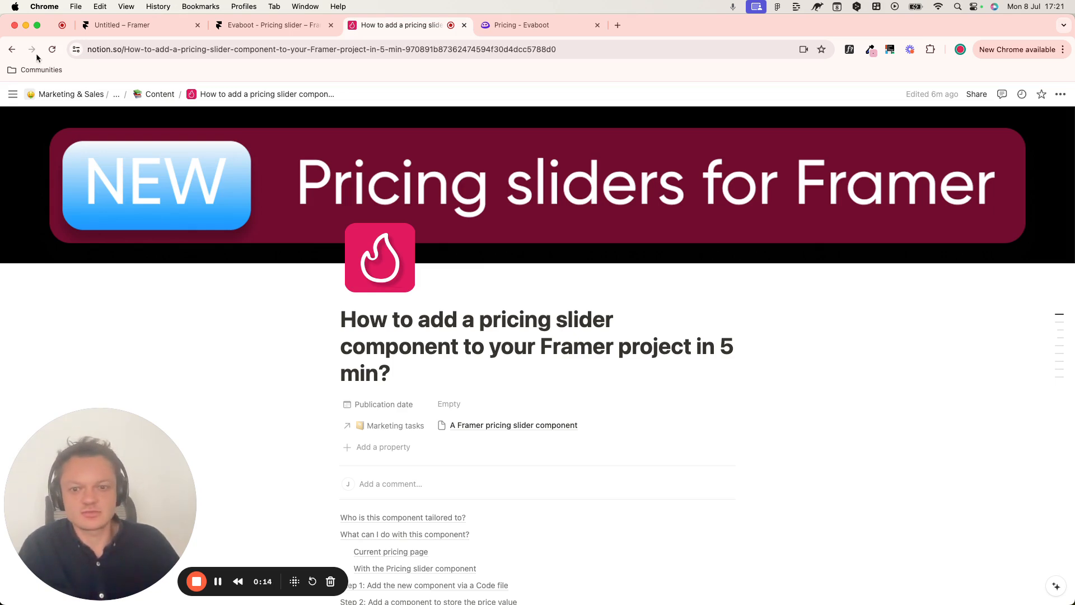
- Read the pricing slider guide's introduction and view the Contrast, Gorgias and ConvertKit pricing page examples enlarged
scroll(482, 269, down, 1)
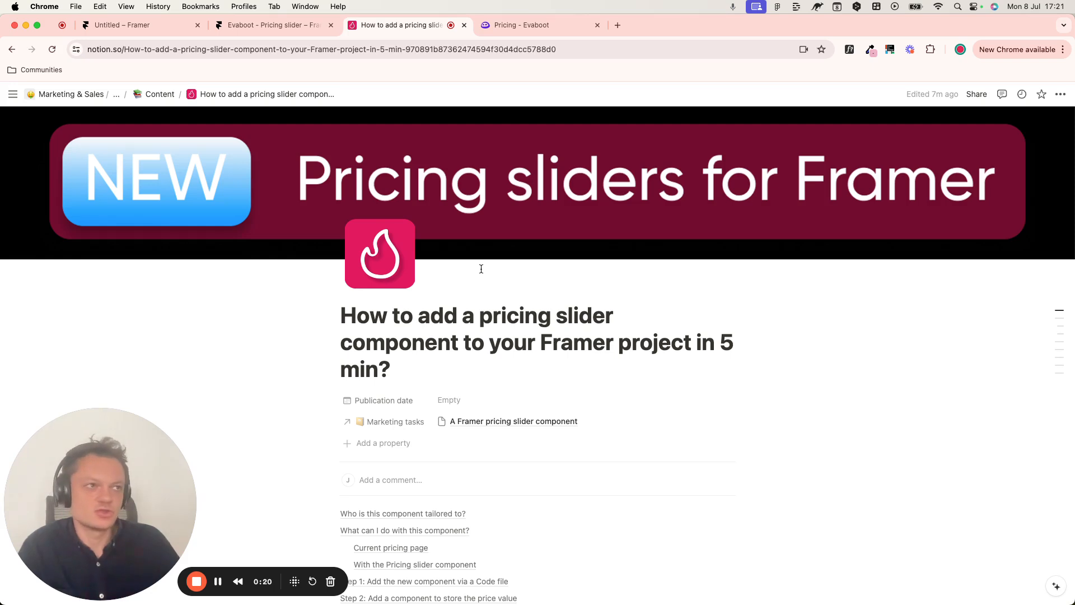
scroll(466, 270, down, 4)
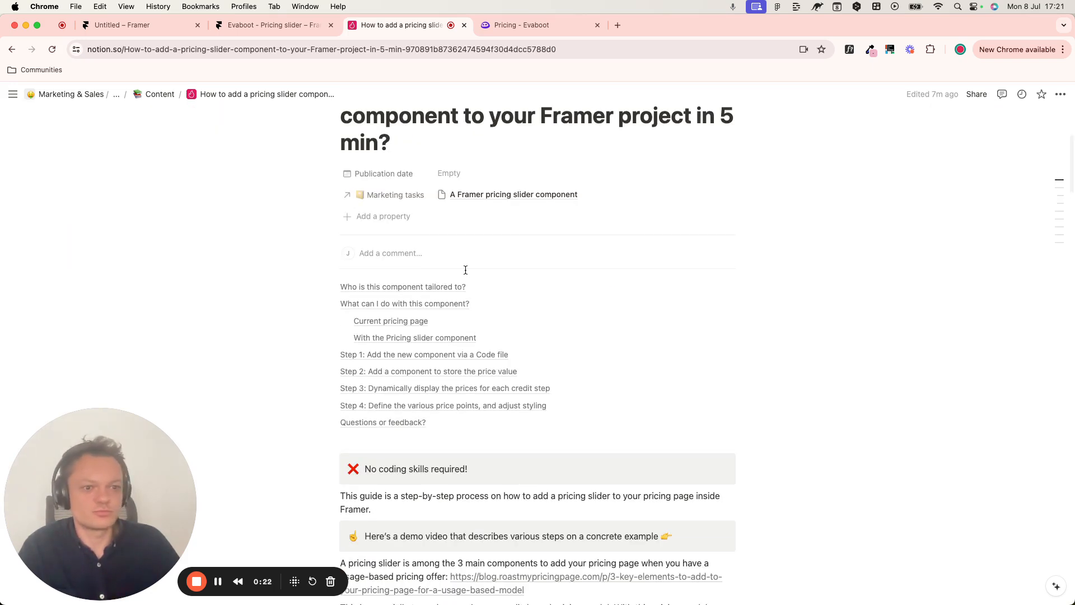
scroll(466, 272, down, 2)
scroll(465, 275, down, 6)
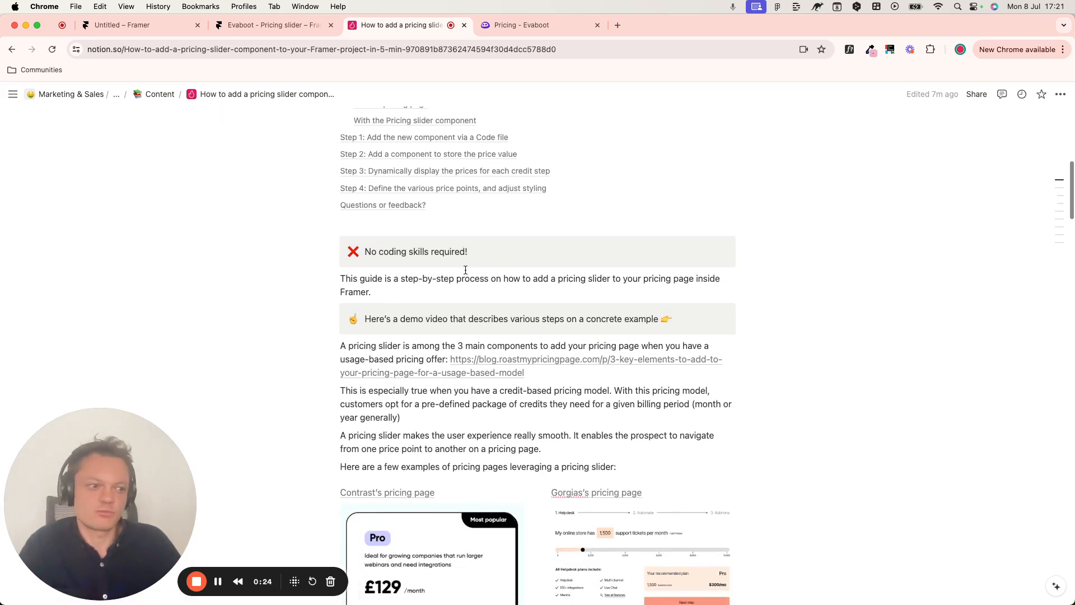
click(453, 381)
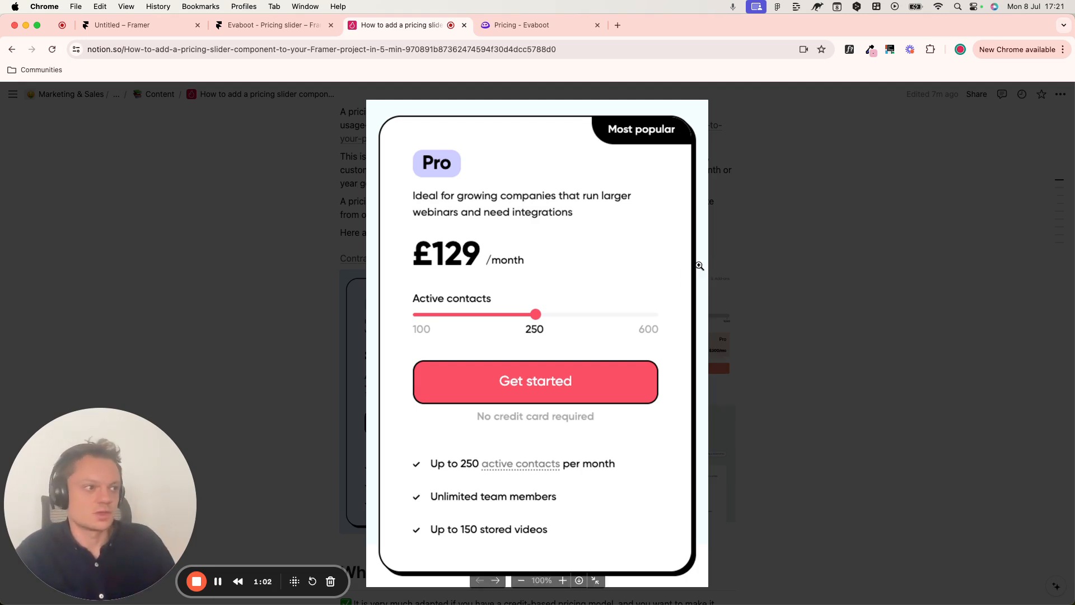
key(Right)
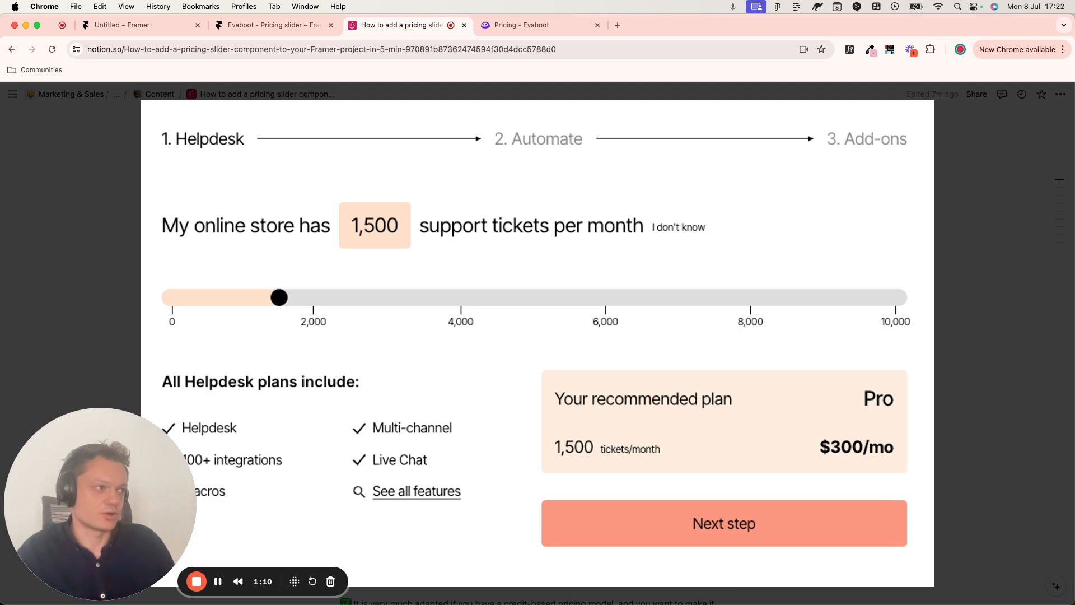
key(Right)
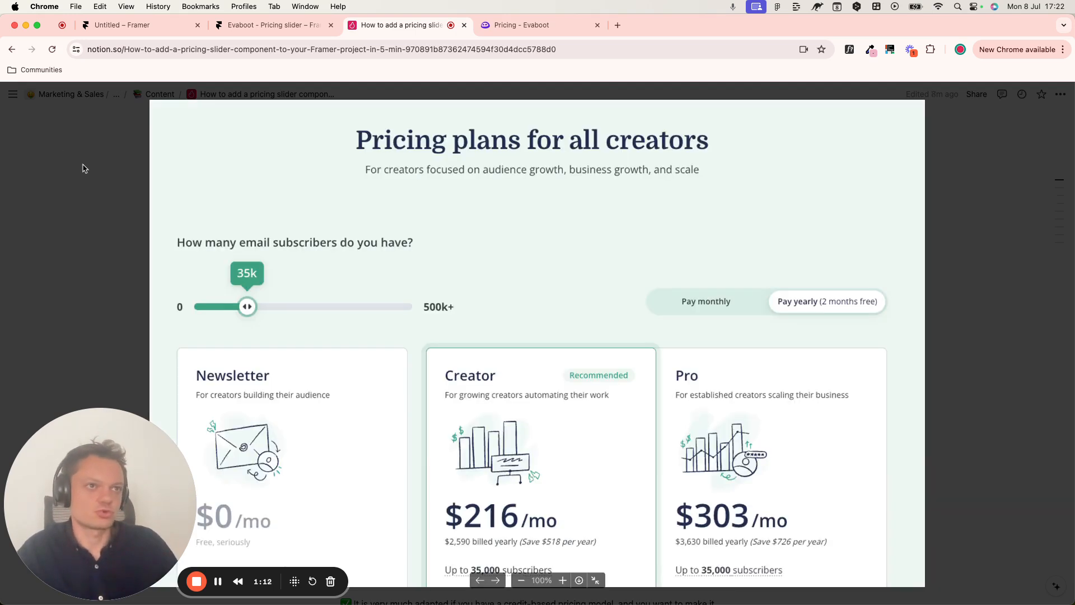
mouse_move(120, 175)
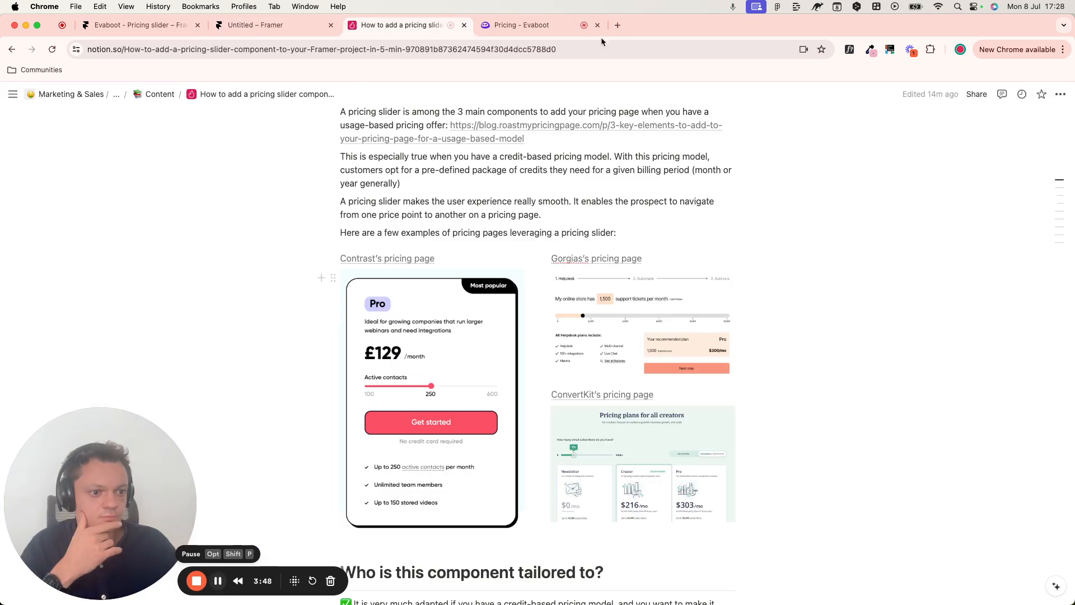
- Examine the plan card and its monthly credit options on Evaboot's live pricing page
click(508, 26)
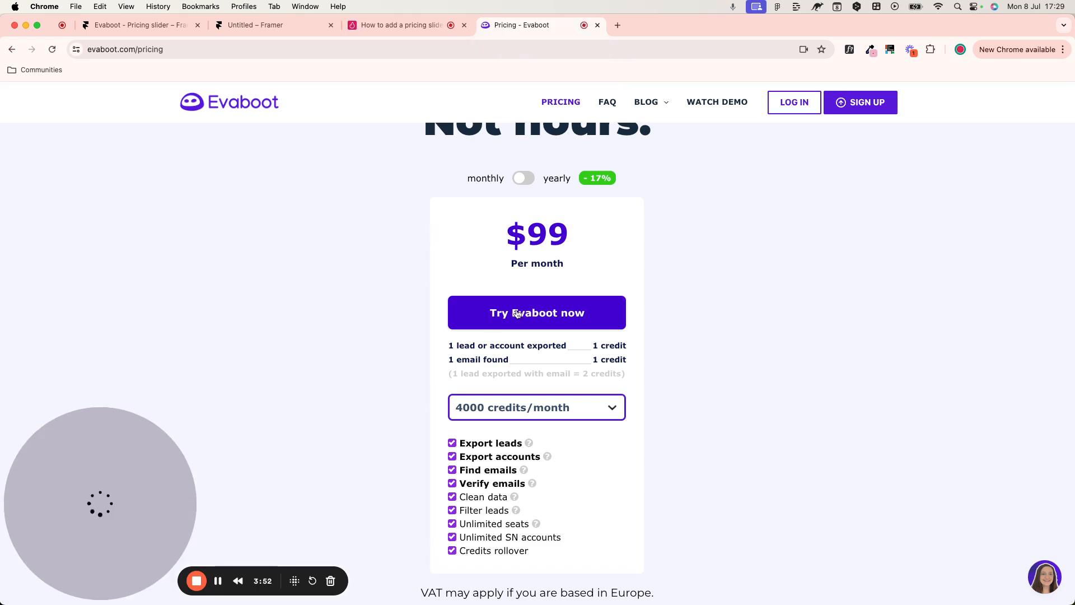
scroll(520, 219, down, 1)
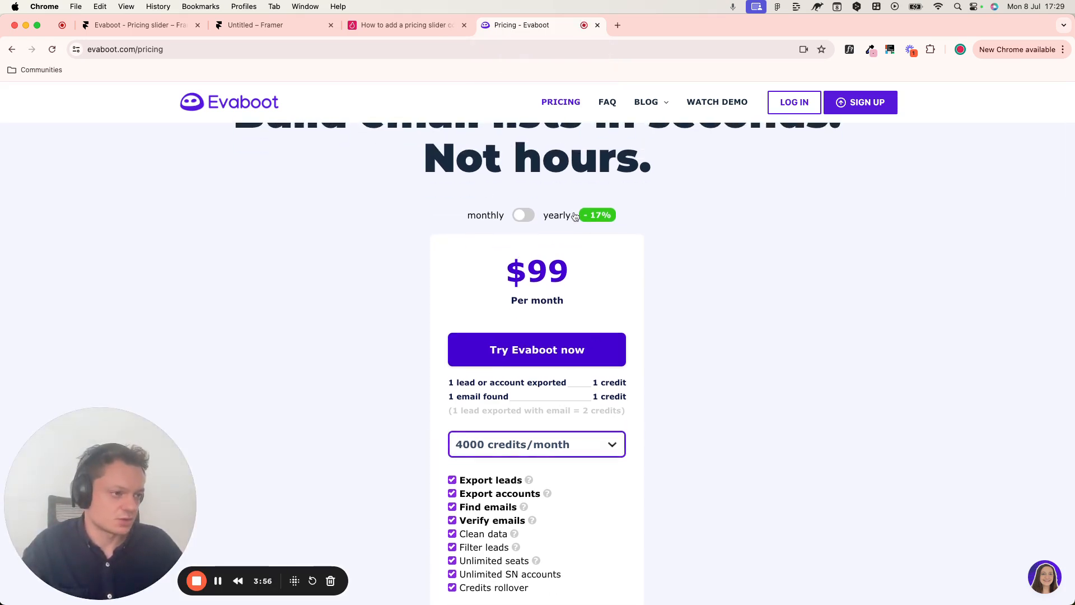
click(587, 441)
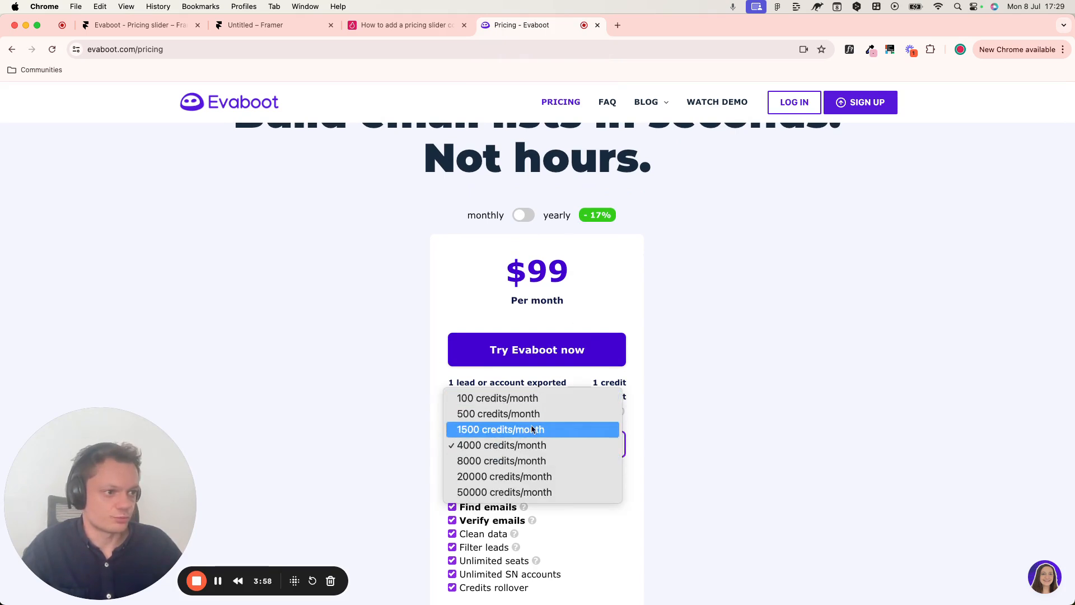
click(747, 416)
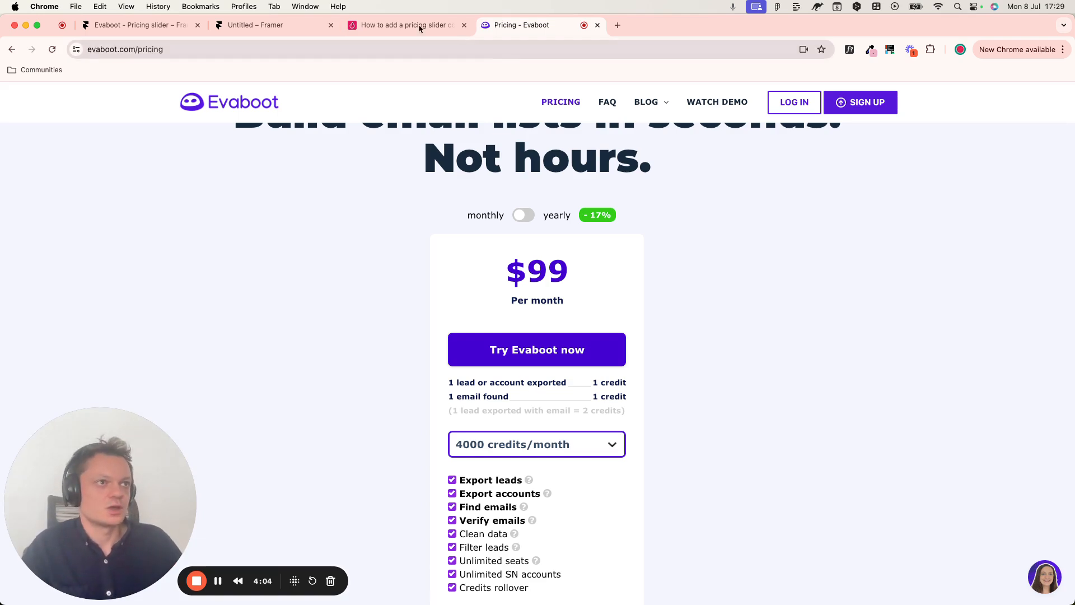
- Test the dropdown plan card in the Evaboot - Pricing slider Framer preview by choosing 500 credits/month
click(309, 25)
click(135, 26)
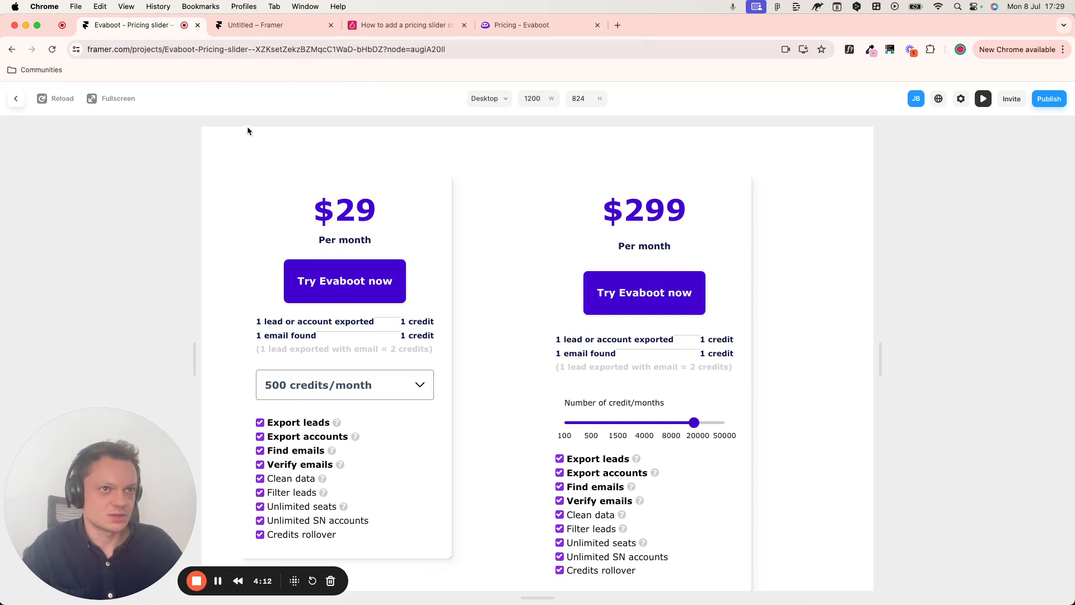
scroll(492, 387, down, 1)
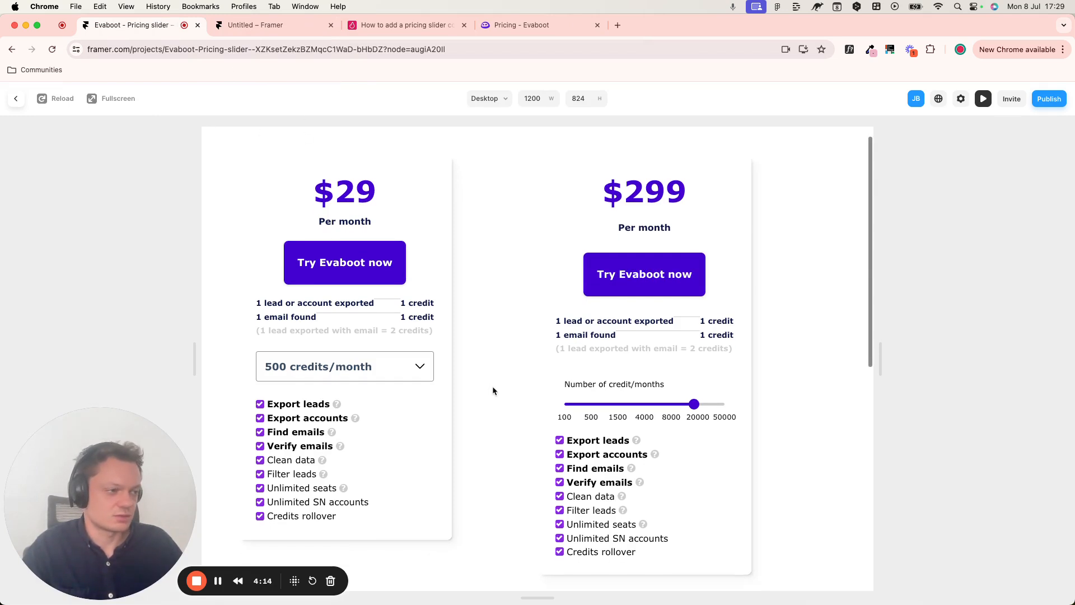
scroll(364, 254, up, 1)
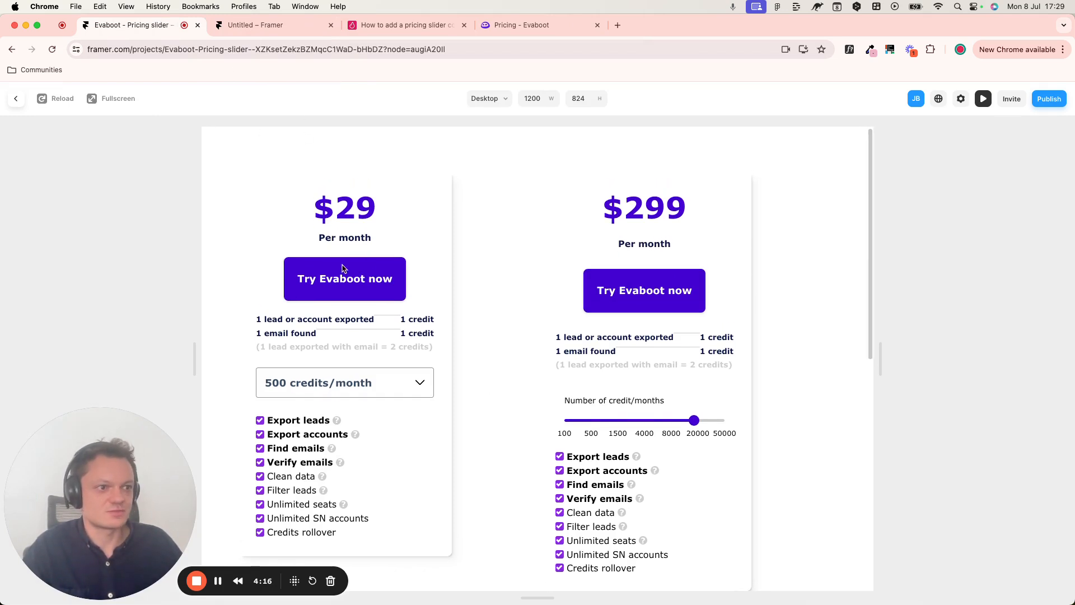
click(420, 383)
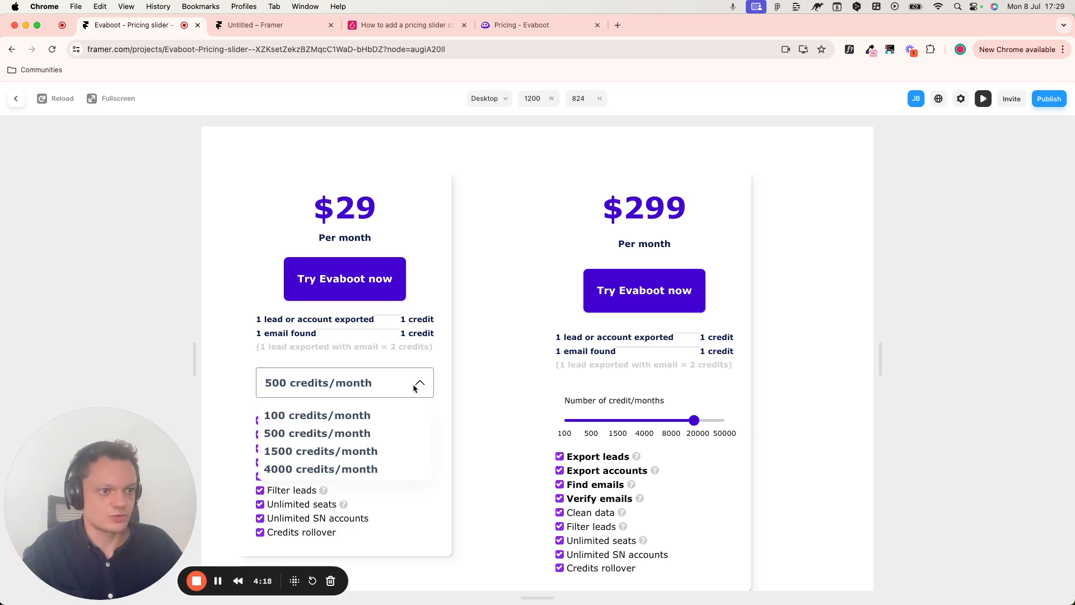
click(355, 434)
click(396, 389)
click(532, 212)
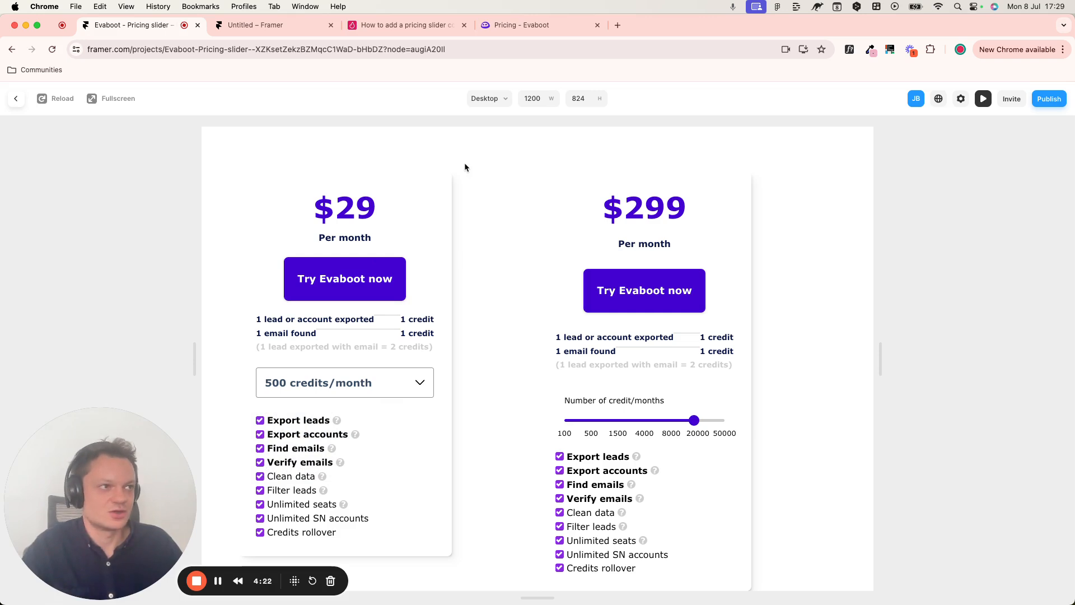
- Test the slider plan card in the preview at 100, 500, 20000 and 8000 credits
click(572, 422)
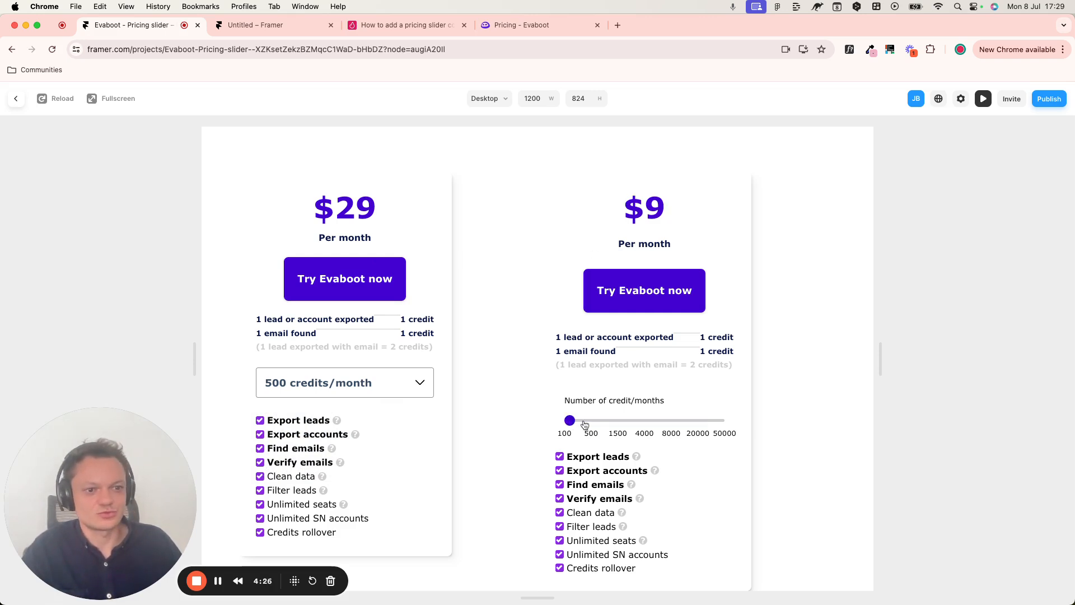
click(584, 424)
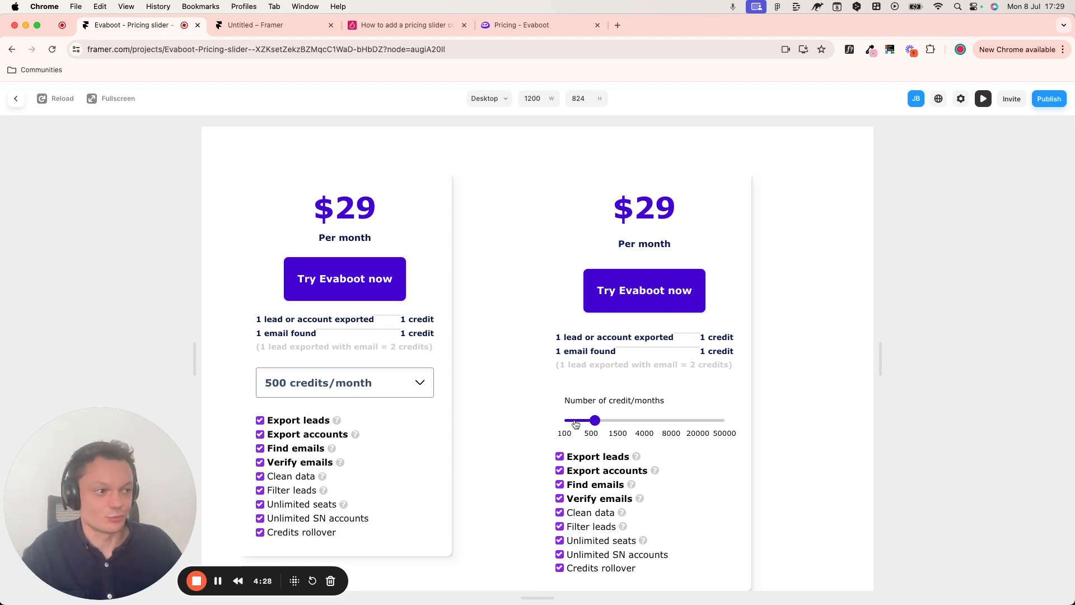
drag(576, 424, 705, 425)
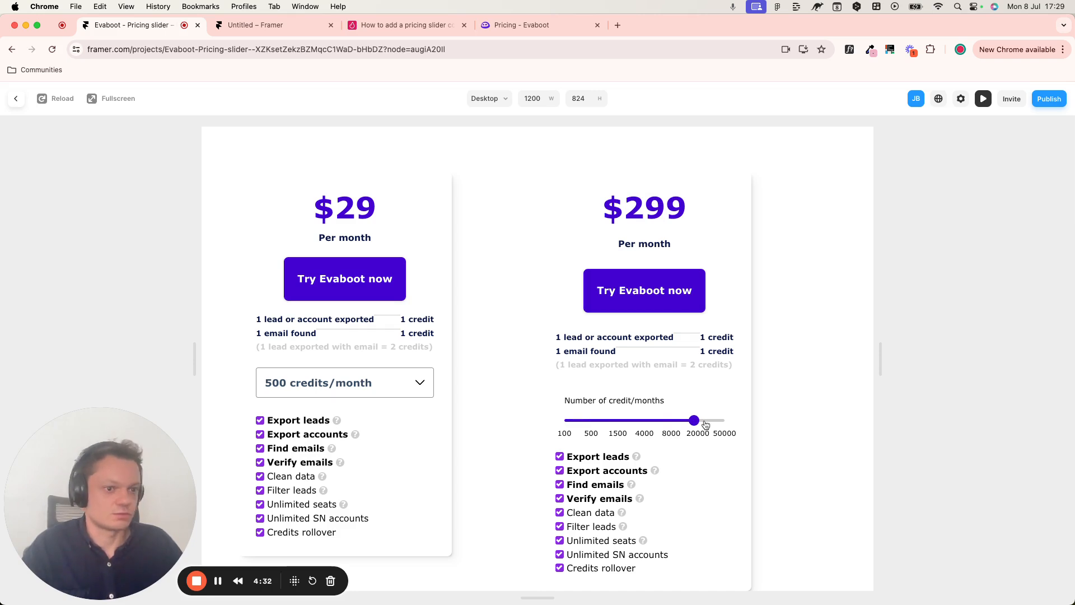
click(676, 421)
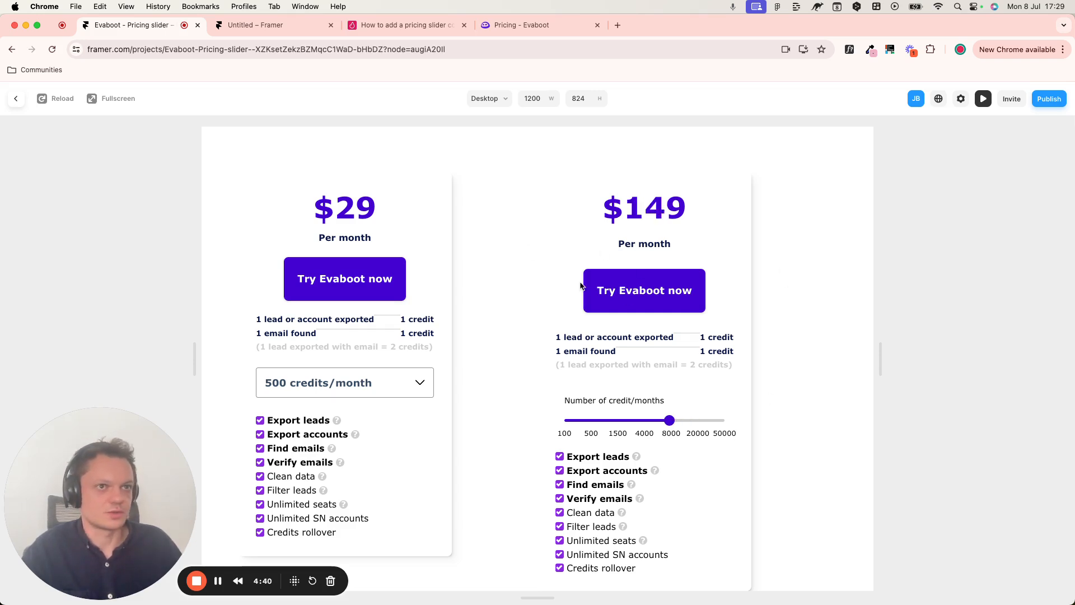
- Return to the Notion guide and read who the component is tailored to and what it can do
click(396, 27)
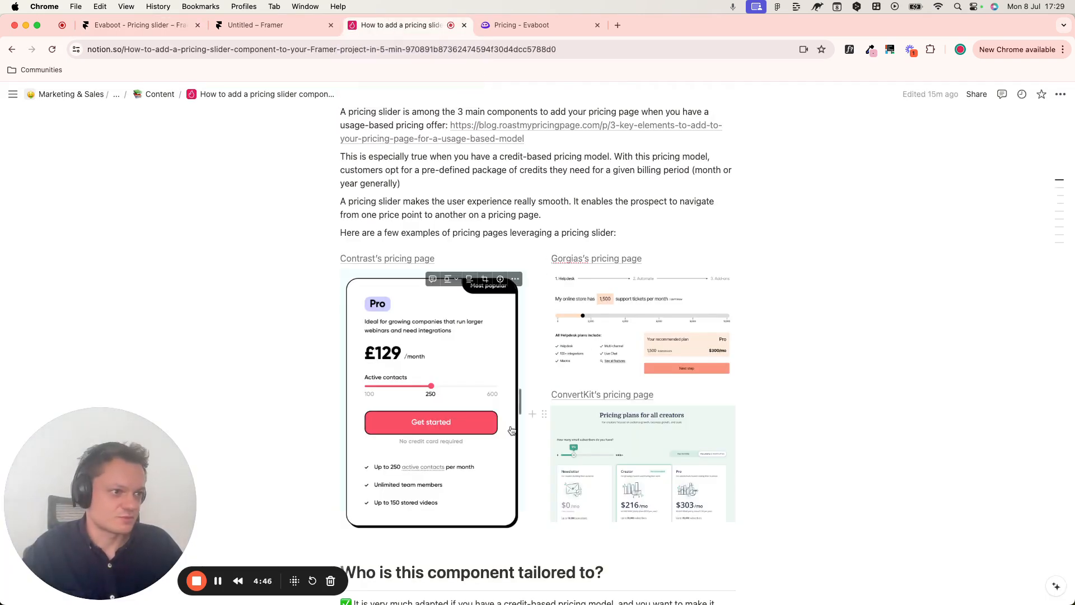
scroll(512, 431, down, 4)
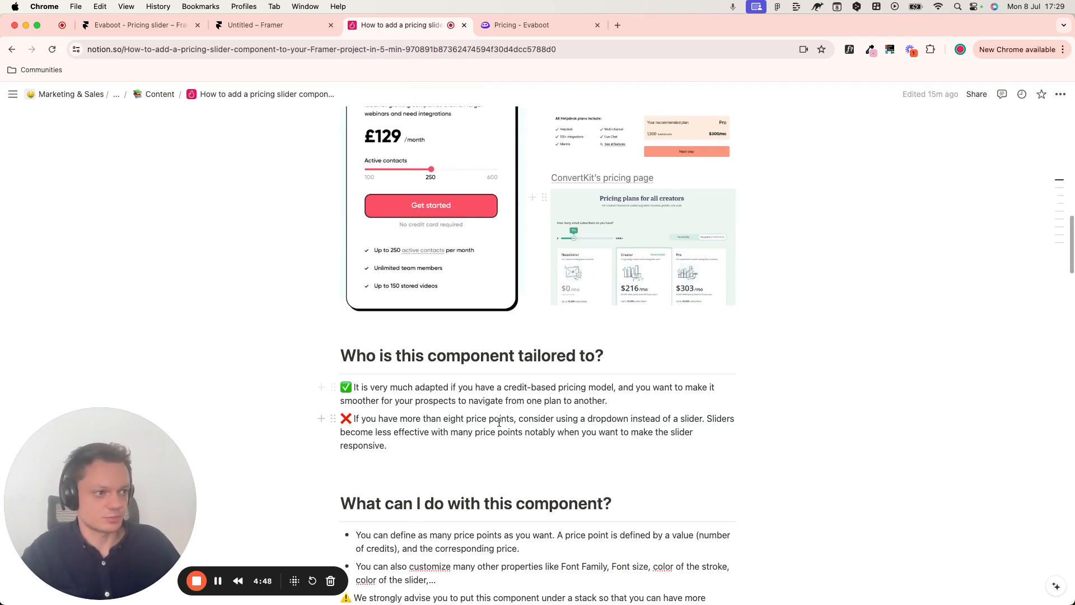
scroll(499, 422, down, 5)
scroll(499, 422, down, 8)
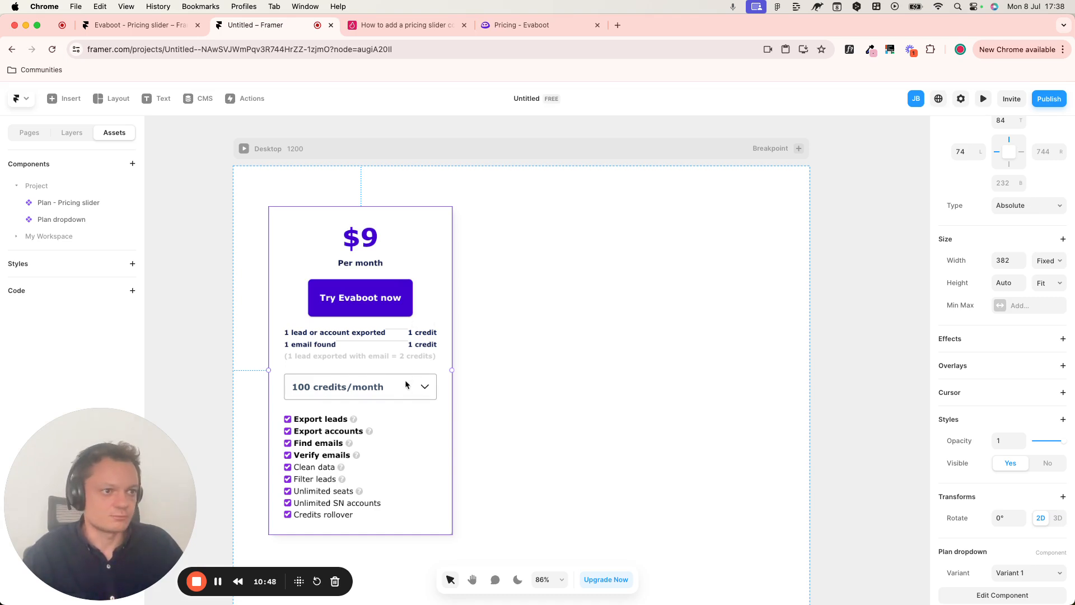
- Preview the Untitled project's desktop page, try the 1500 credits/month option in the plan card's dropdown, and return to the canvas
click(244, 149)
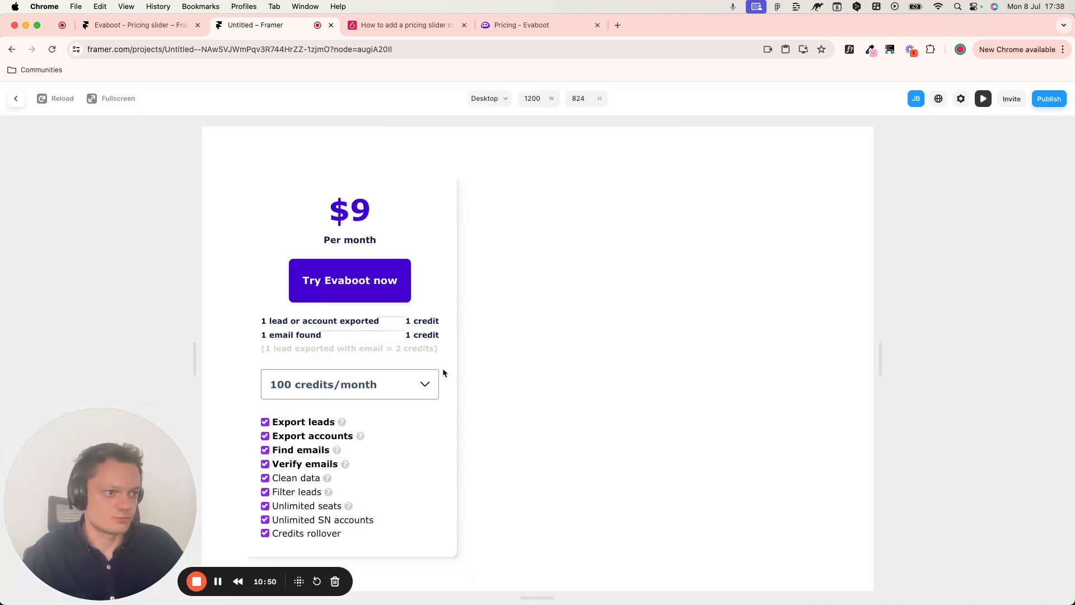
click(429, 385)
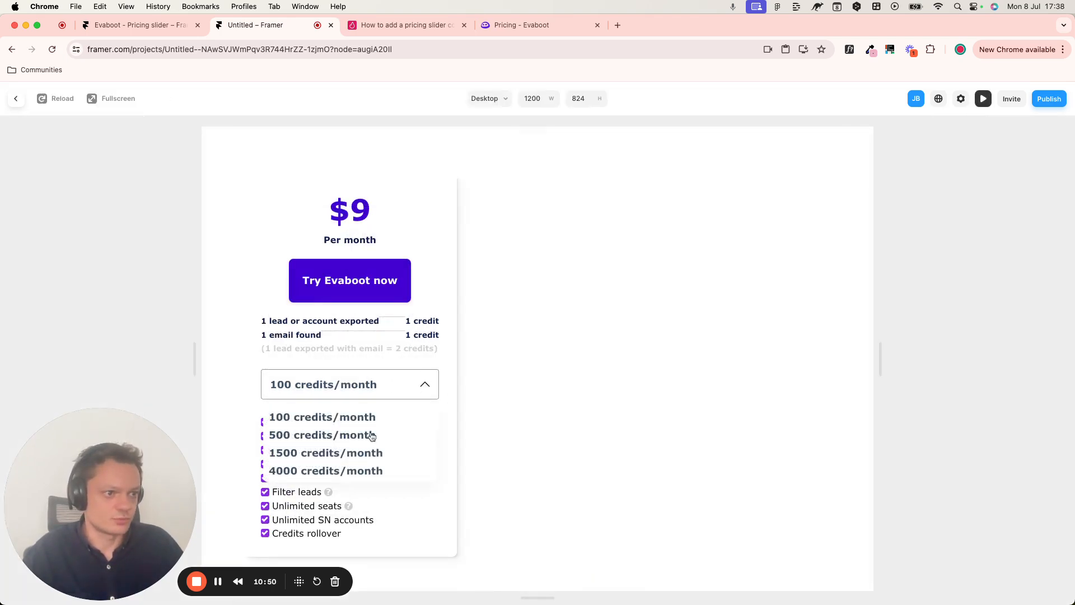
click(301, 452)
click(16, 98)
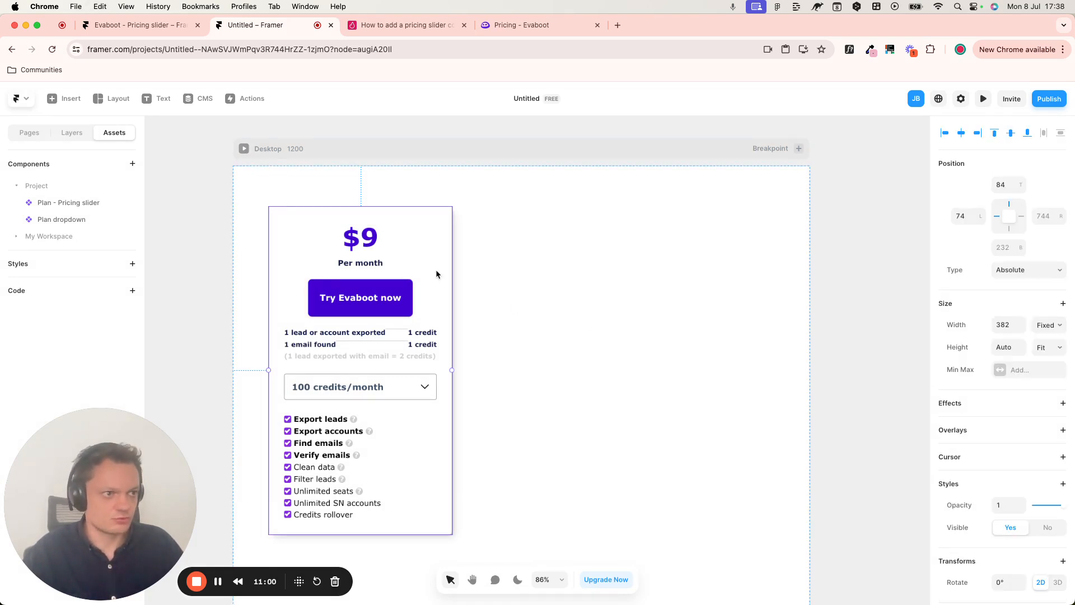
- Duplicate the dropdown plan card beside the original, 633 from the page's left edge, and rename the copy "Plan - Pricing slider"
drag(443, 270, 704, 271)
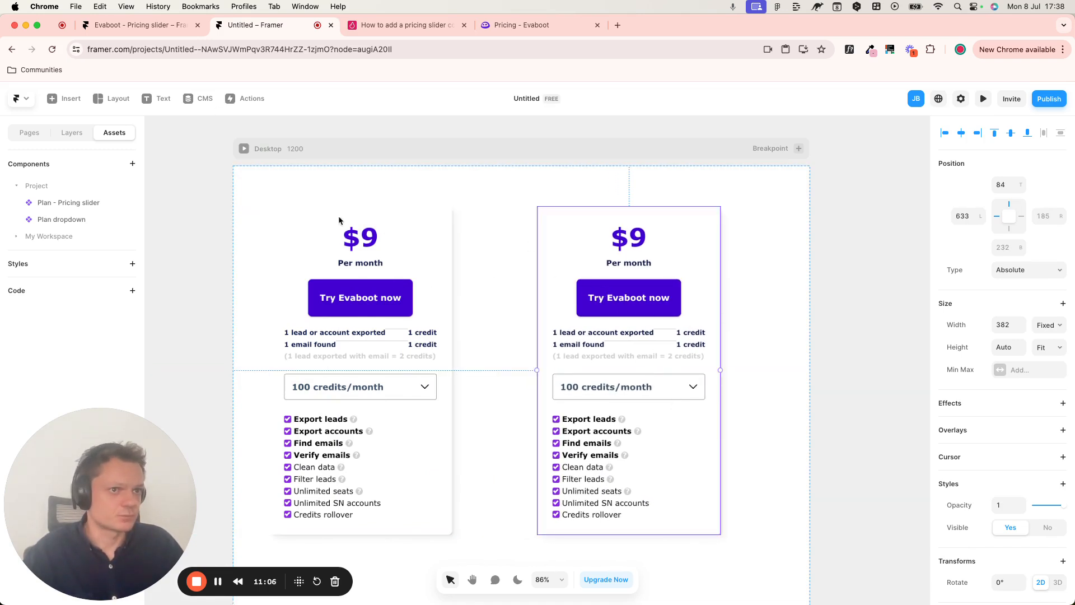
click(70, 133)
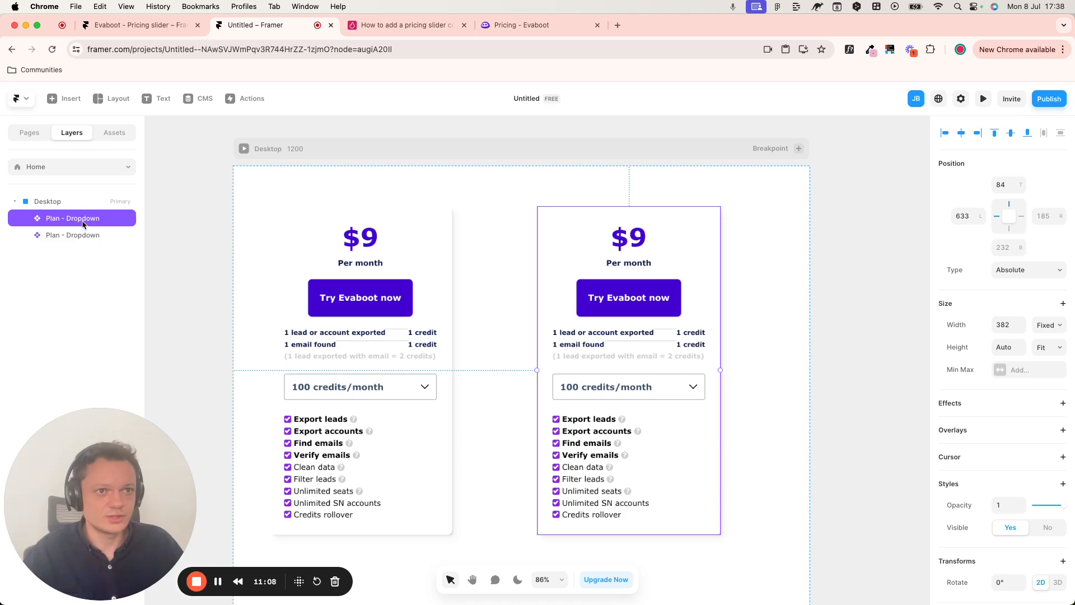
double_click(77, 220)
double_click(77, 219)
text(Pricin)
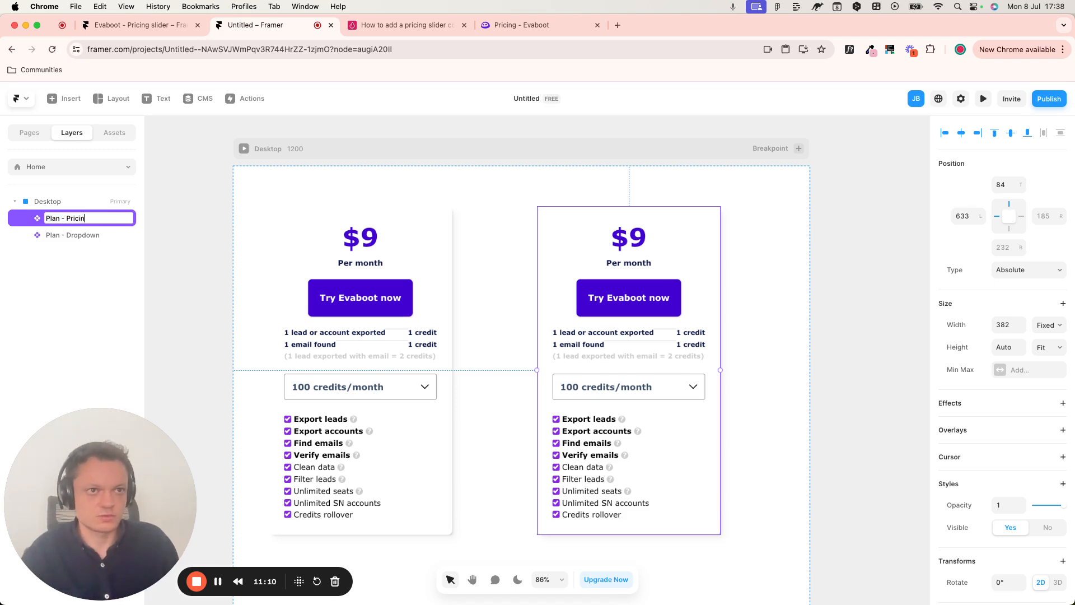
text(g slider)
key(Return)
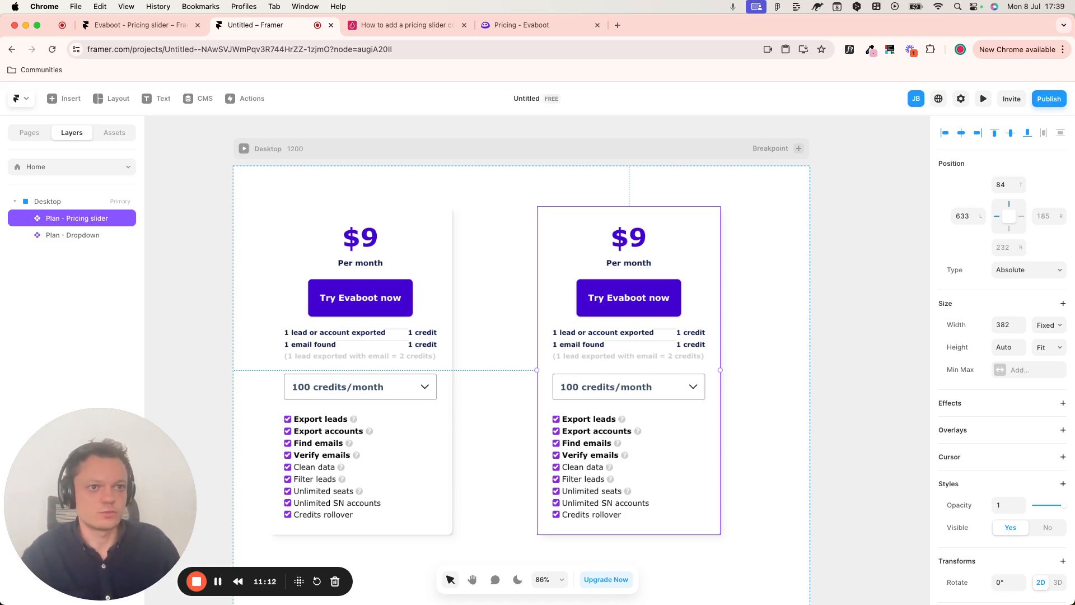
- Detach the copied plan card from its component and turn the whole card into a new component named "Plan - Pricing slider"
right_click(585, 242)
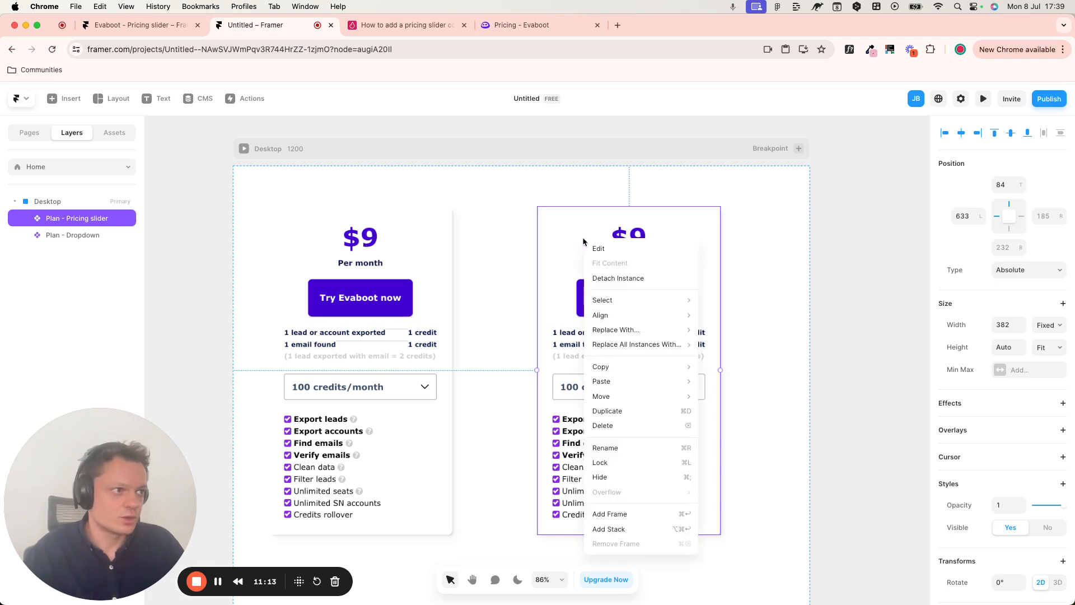
click(605, 280)
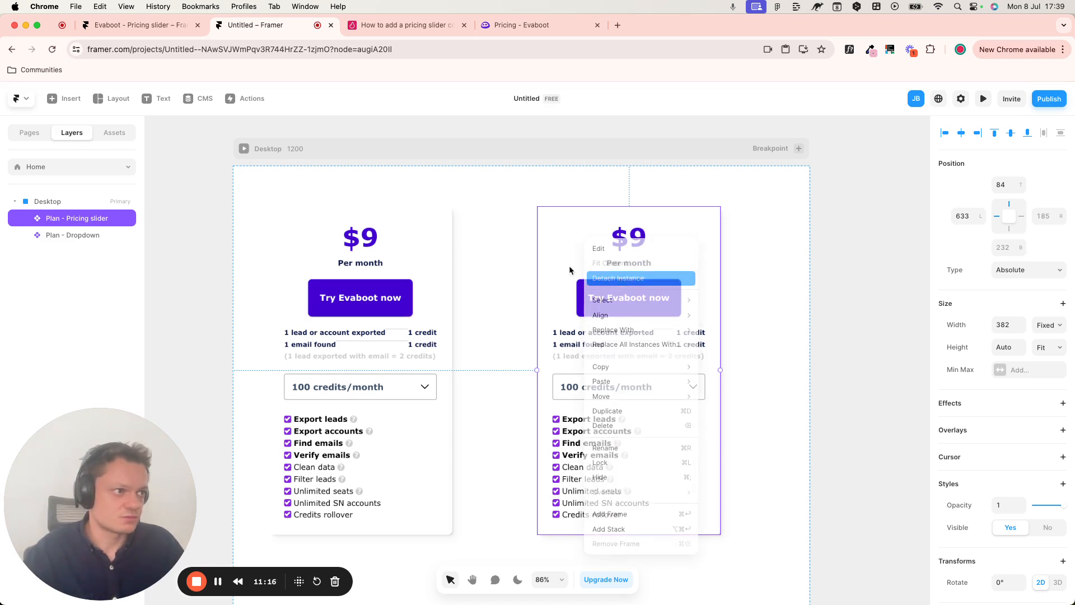
right_click(571, 236)
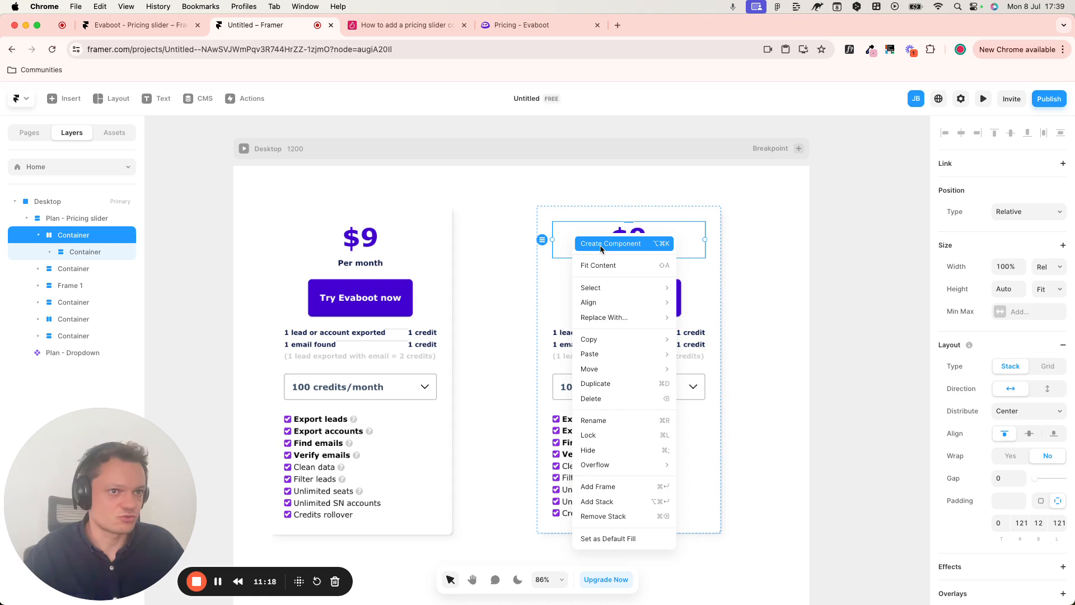
click(76, 228)
click(76, 223)
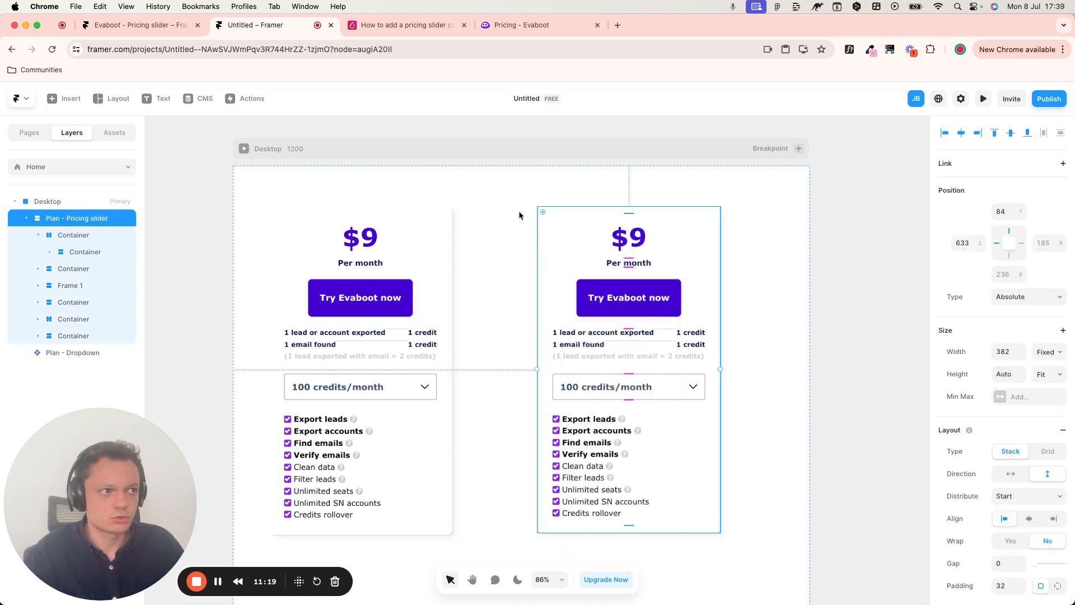
right_click(583, 234)
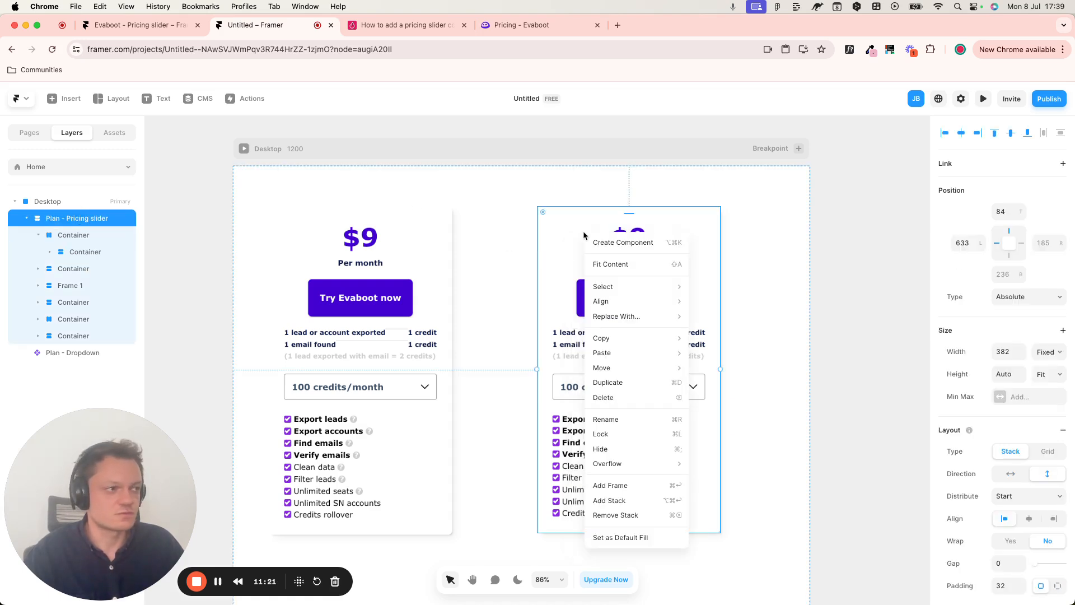
click(636, 242)
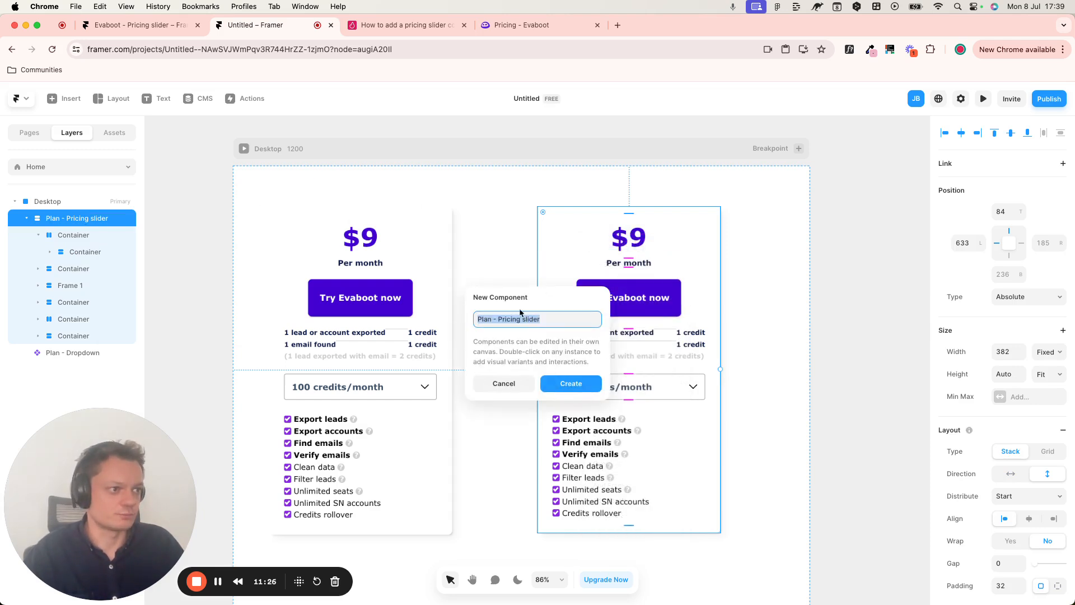
click(582, 385)
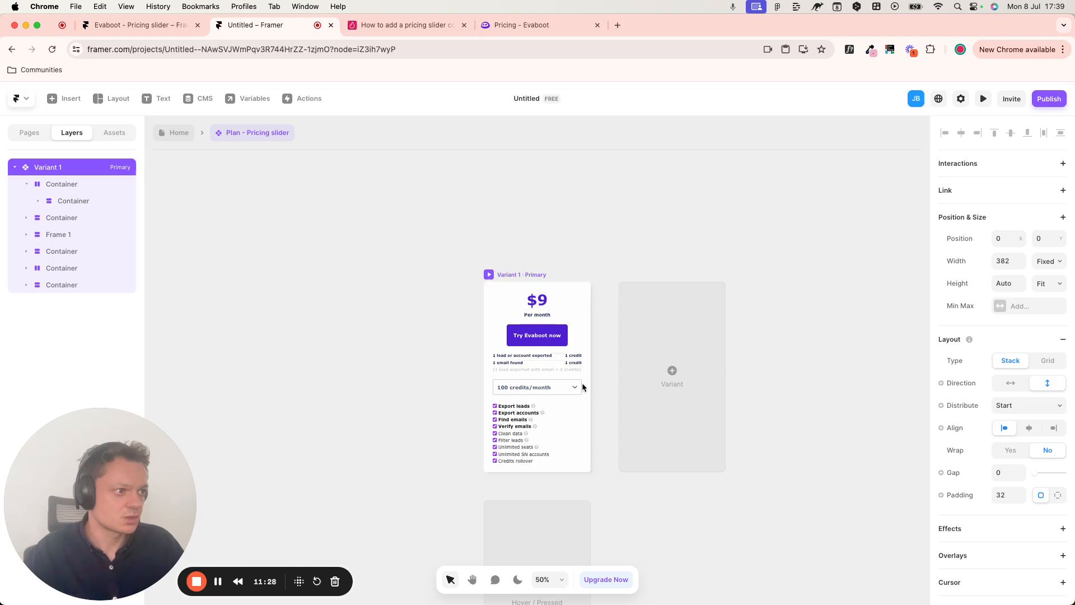
- Delete the "100 credits/month" dropdown item from the new component's primary variant
click(548, 398)
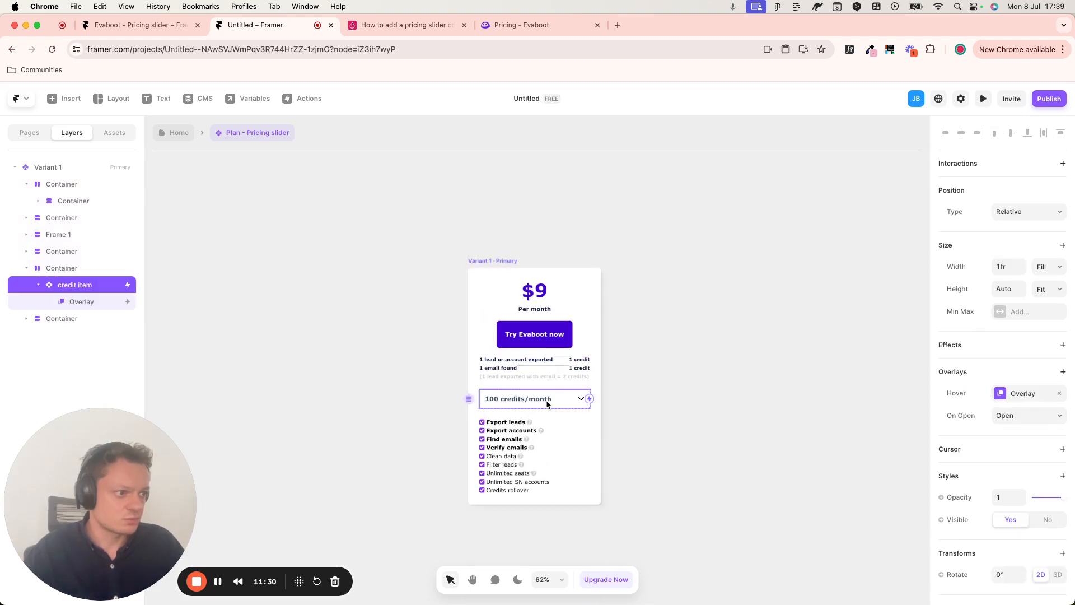
scroll(549, 376, up, 5)
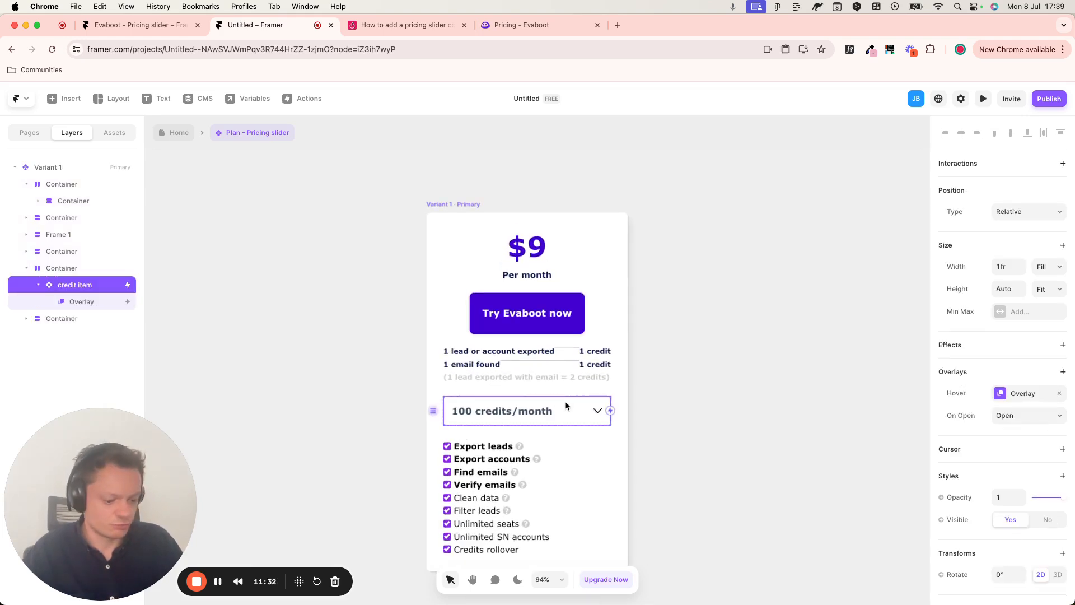
key(BackSpace)
- Rename the emptied container that held the dropdown "Pricing slider"
click(62, 267)
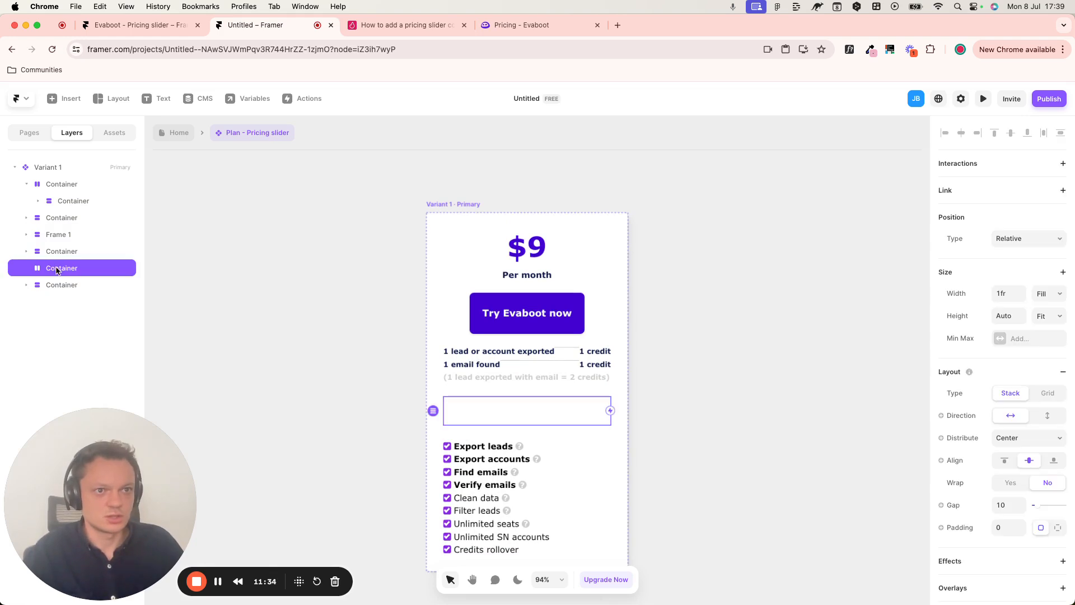
double_click(62, 267)
text(Pricing)
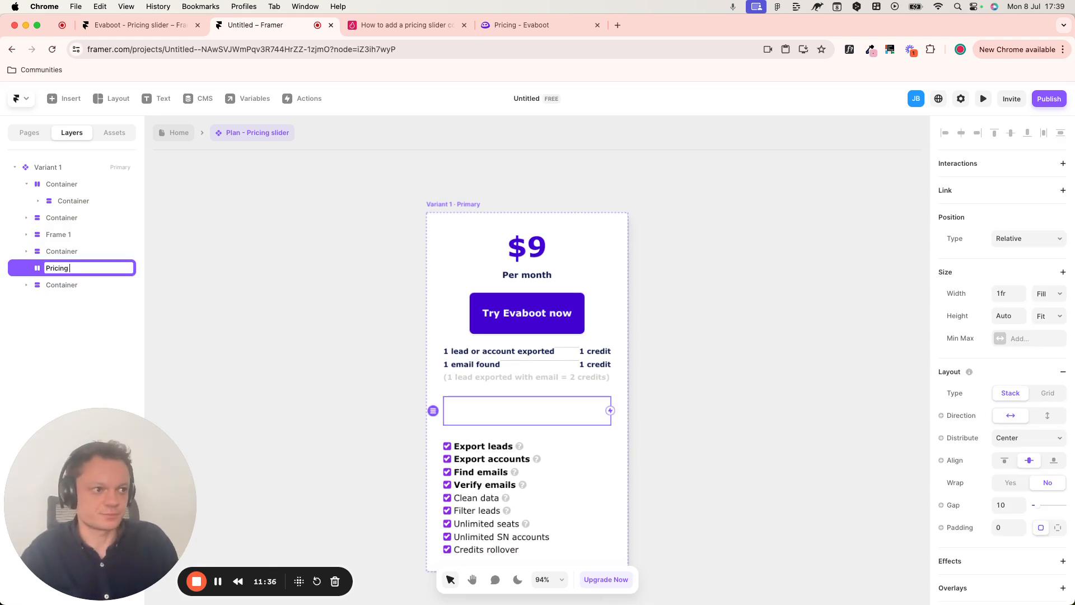
text(lider)
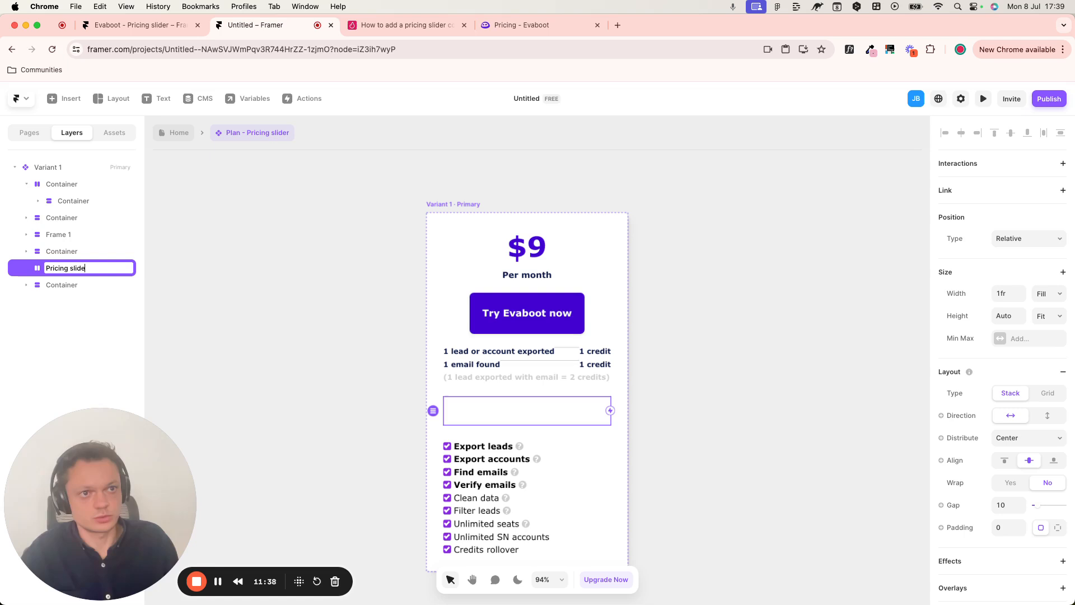
key(Return)
- Give the Pricing slider container a solid #222222 border of width 1 and a fixed height of 85, keeping its width on Fill
scroll(1026, 497, down, 5)
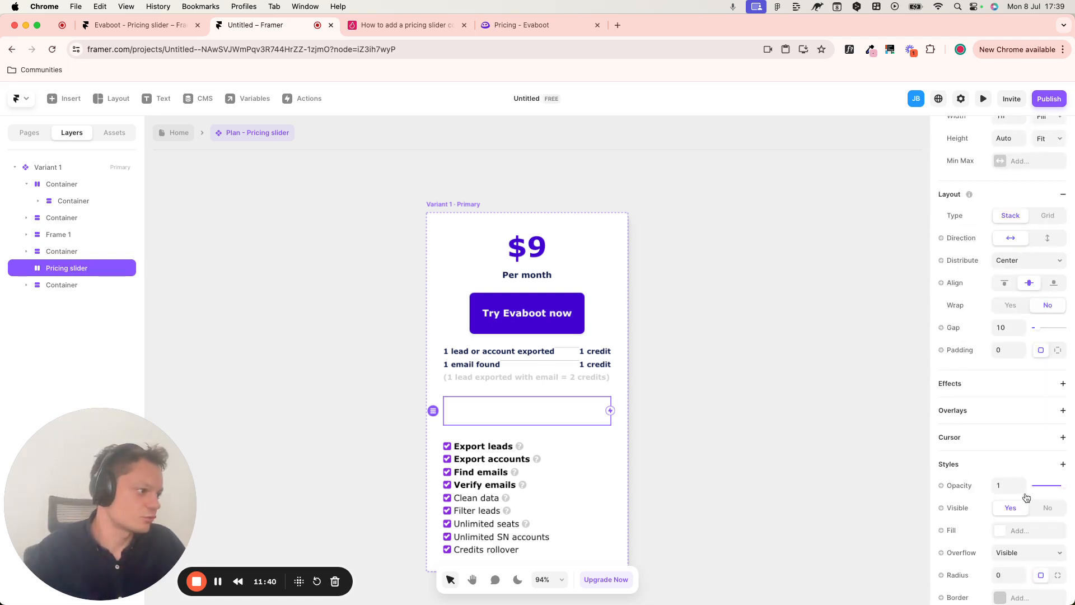
click(1008, 475)
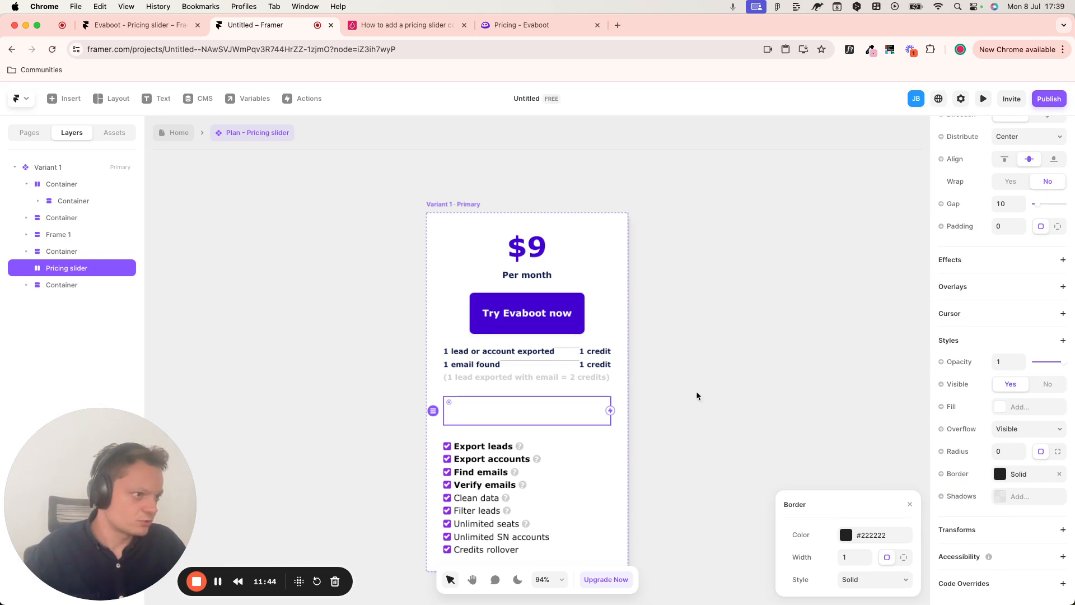
scroll(1039, 324, up, 5)
click(1049, 296)
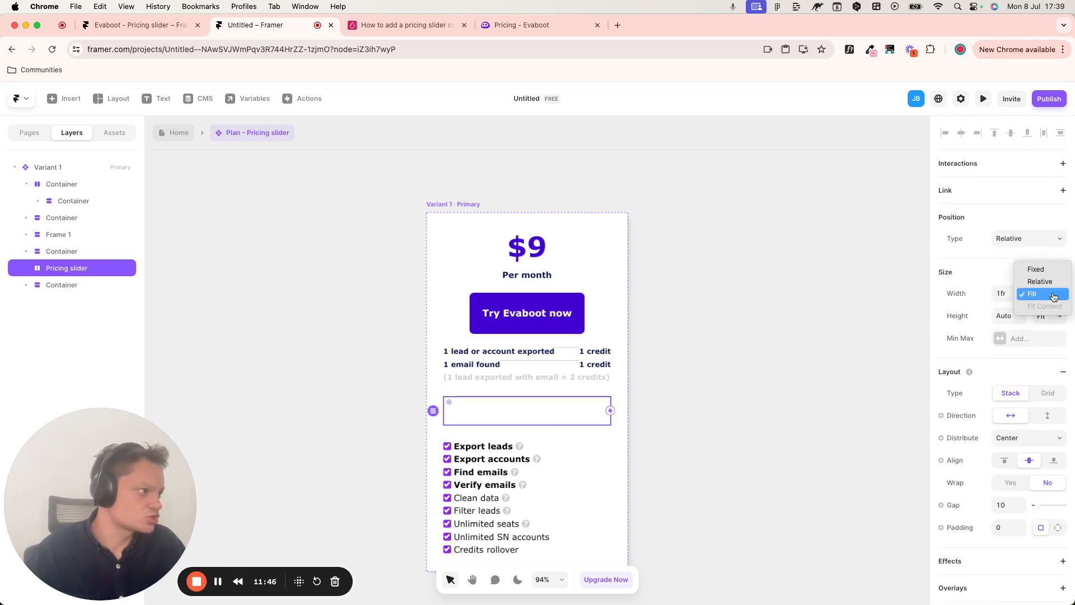
click(1033, 294)
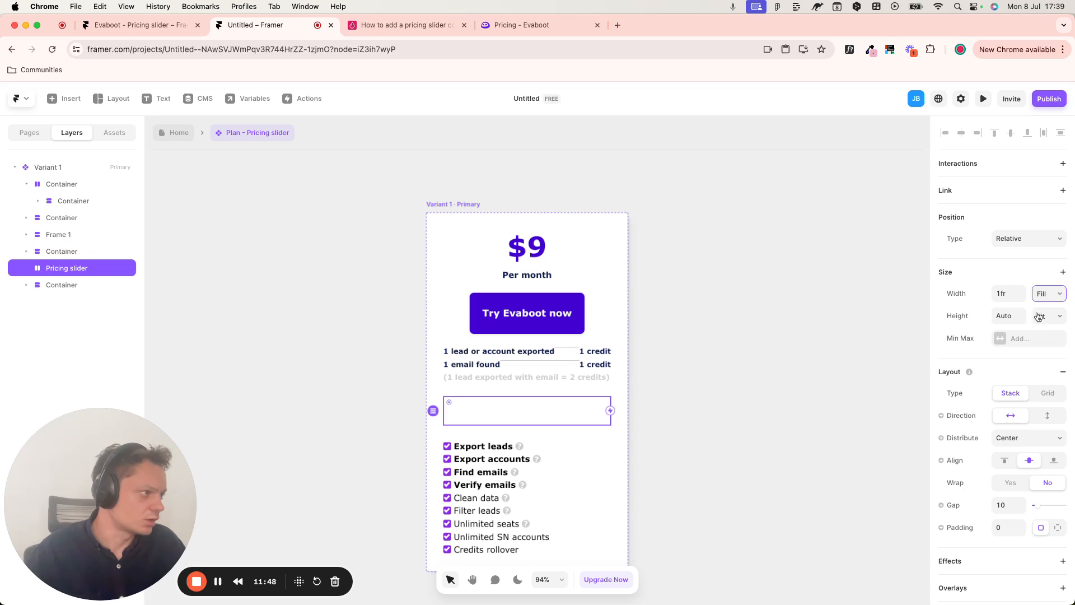
click(1033, 315)
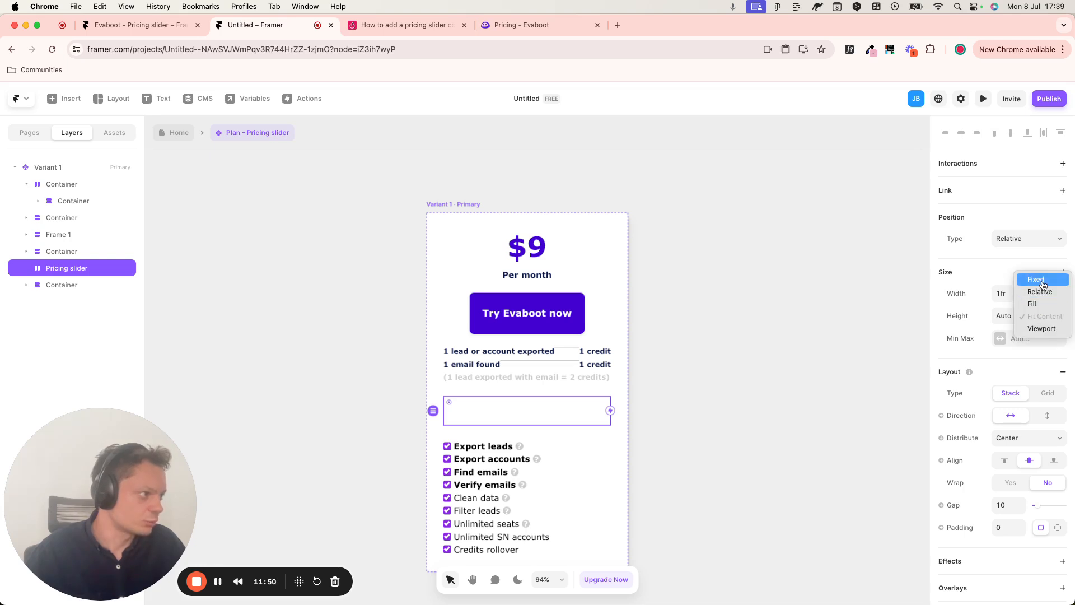
click(1036, 279)
drag(527, 425, 527, 442)
click(667, 410)
click(468, 416)
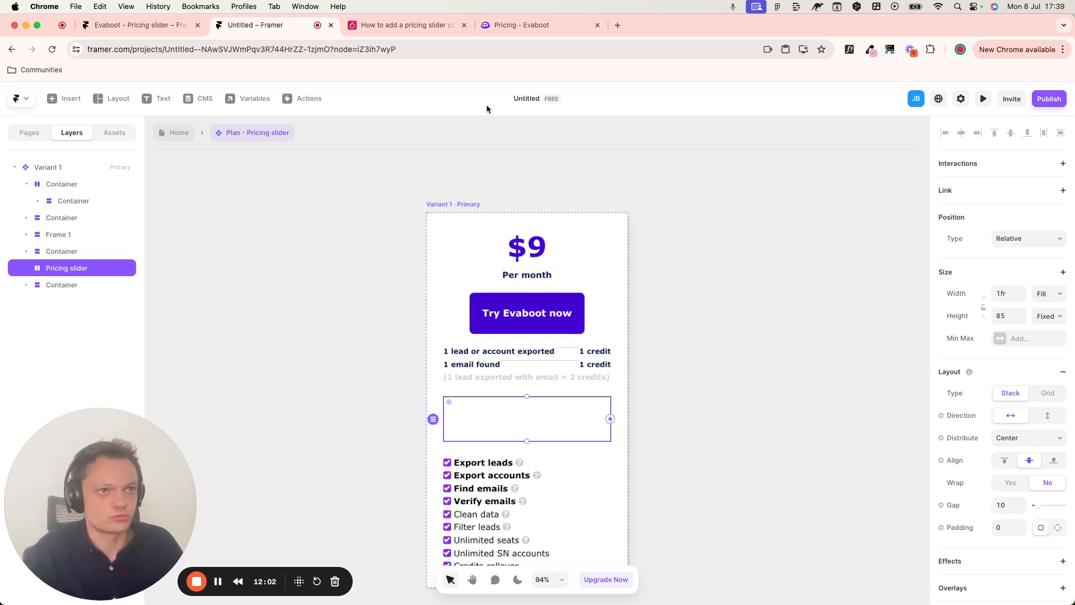
- Show the project's assets, switch to the Notion guide and copy the code file name "Pricing_slider" from Step 1, without the .tsx extension
click(110, 133)
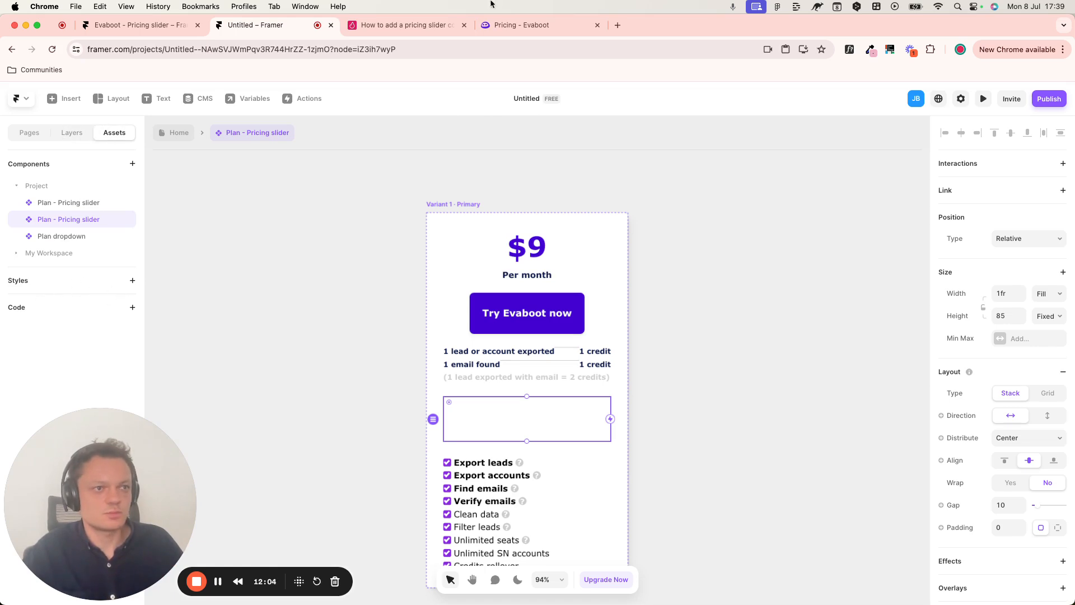
click(408, 27)
scroll(512, 314, down, 15)
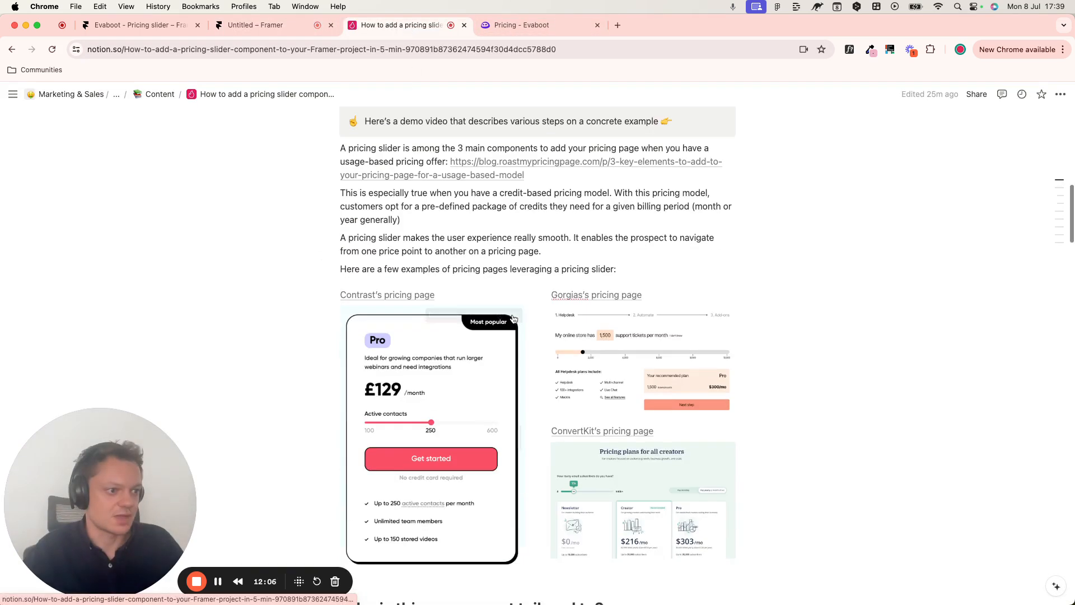
scroll(512, 315, down, 3)
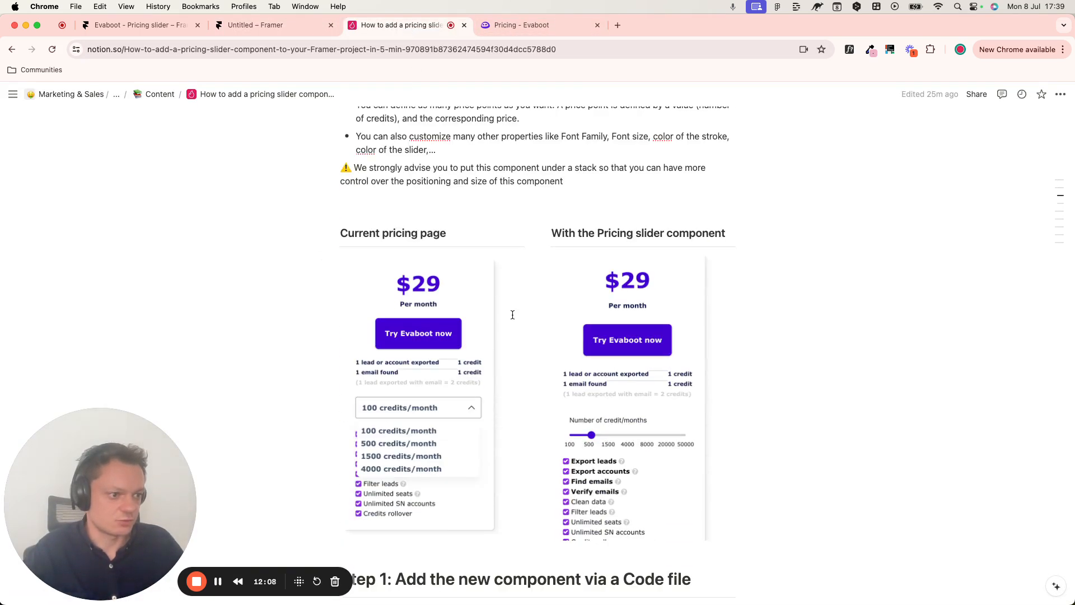
scroll(512, 312, down, 5)
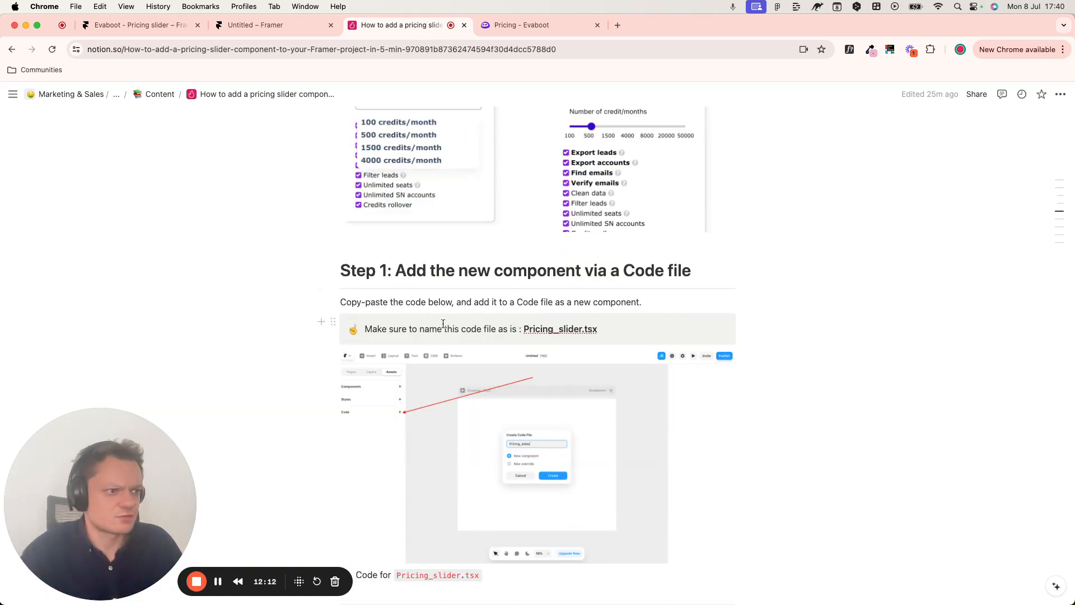
drag(530, 329, 596, 328)
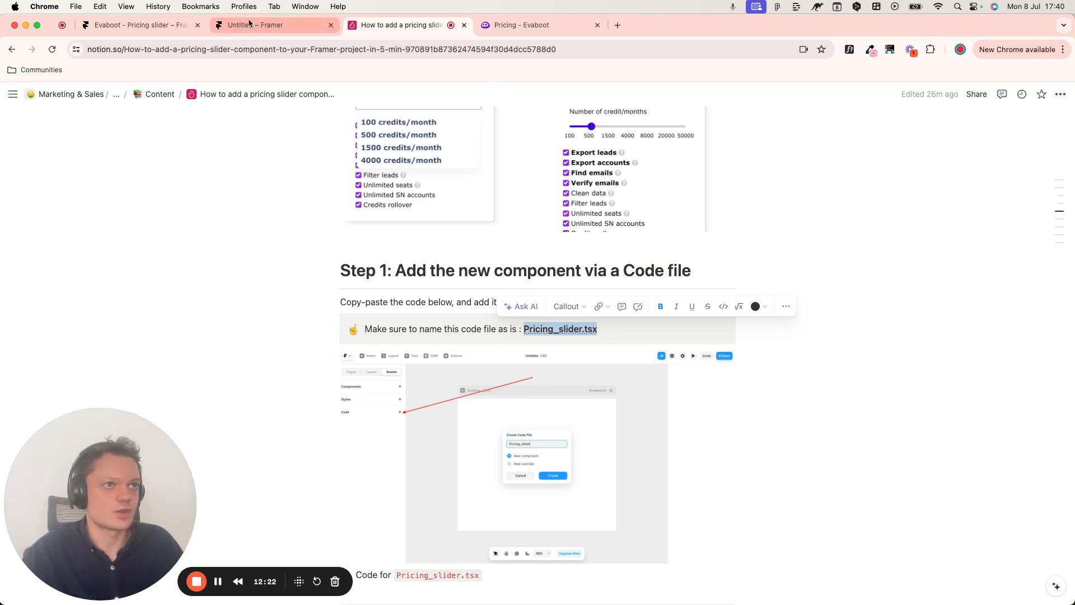
drag(585, 331, 526, 330)
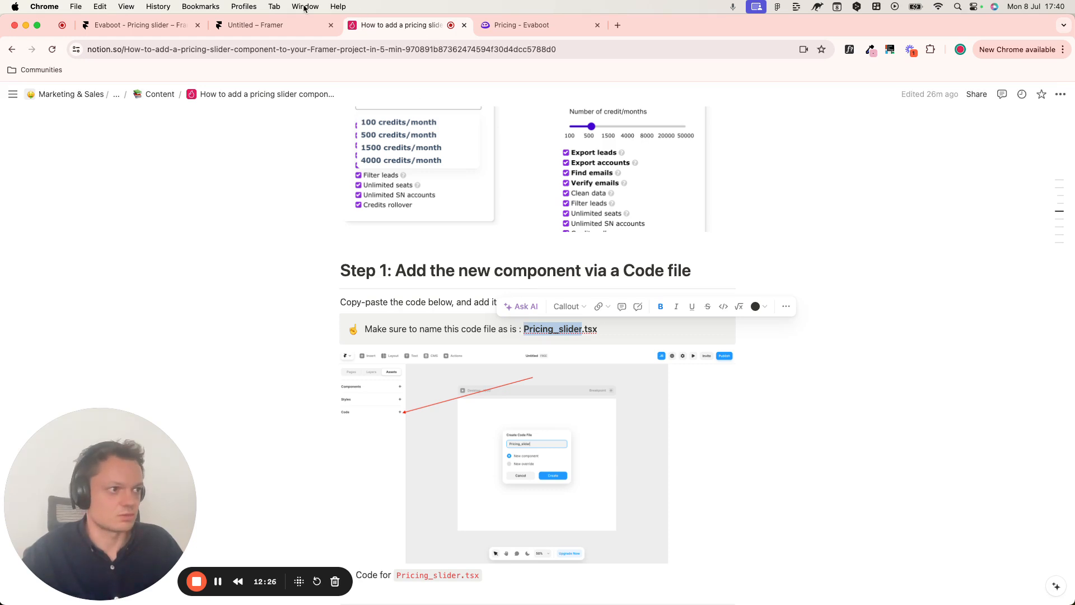
- Back in the Untitled Framer project, create a new component code file named "Pricing_slider"
click(255, 24)
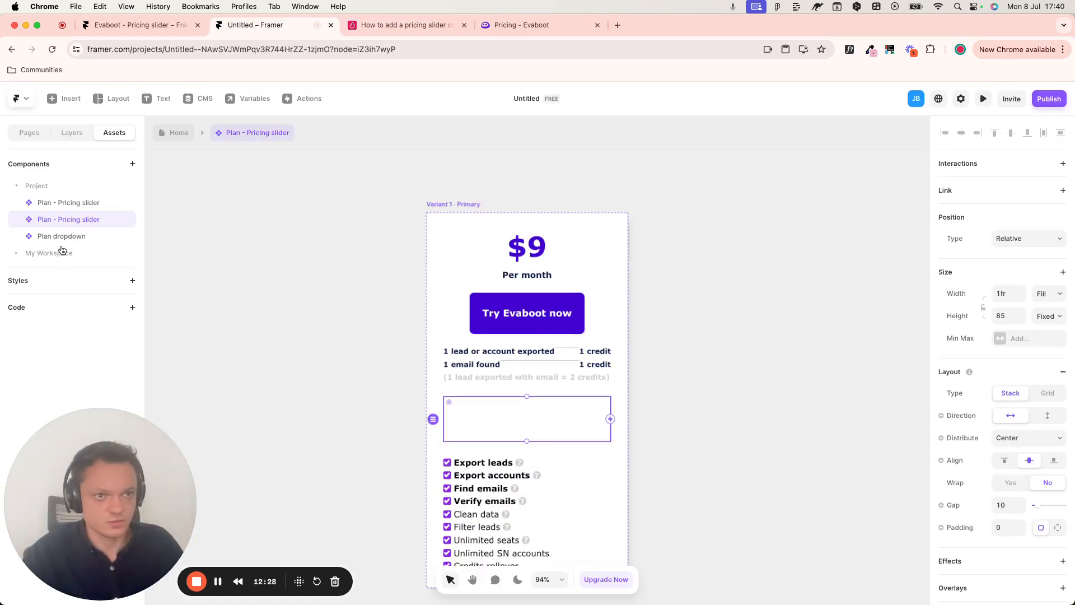
click(132, 307)
text(Pricing_slider)
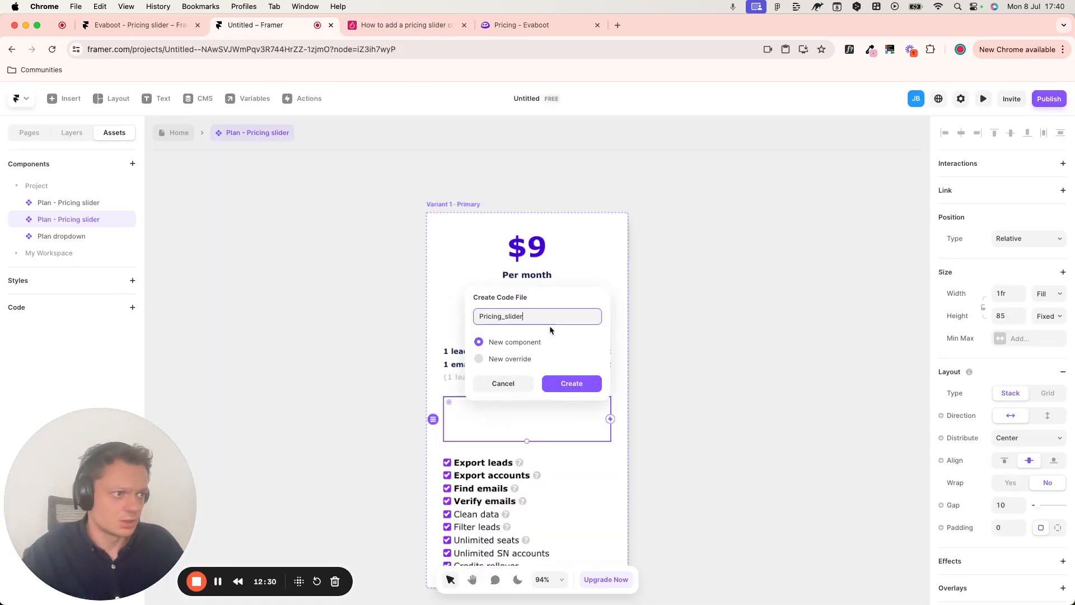
click(576, 383)
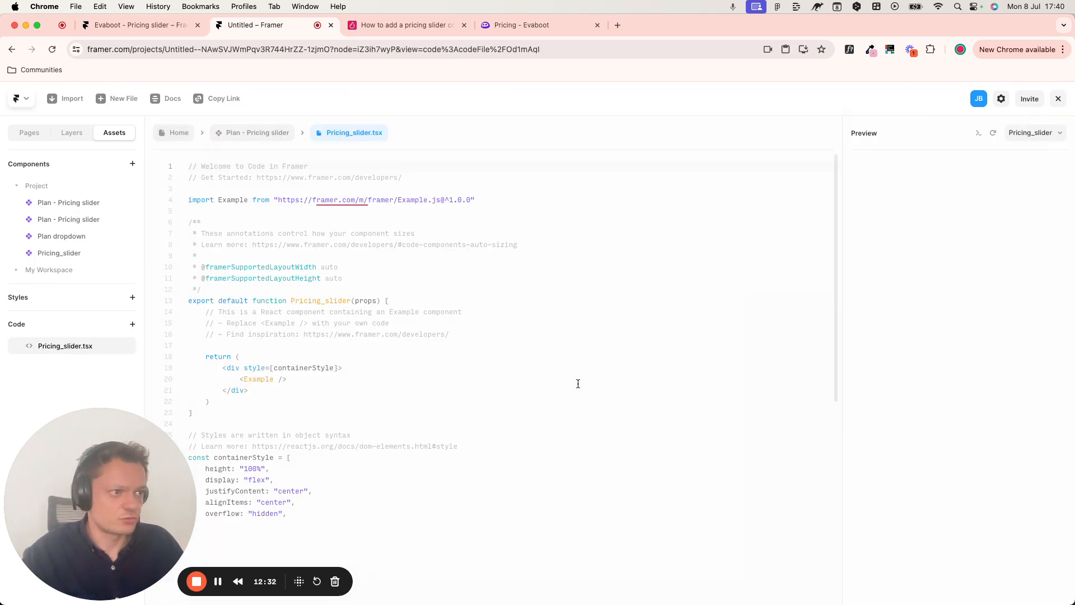
click(320, 332)
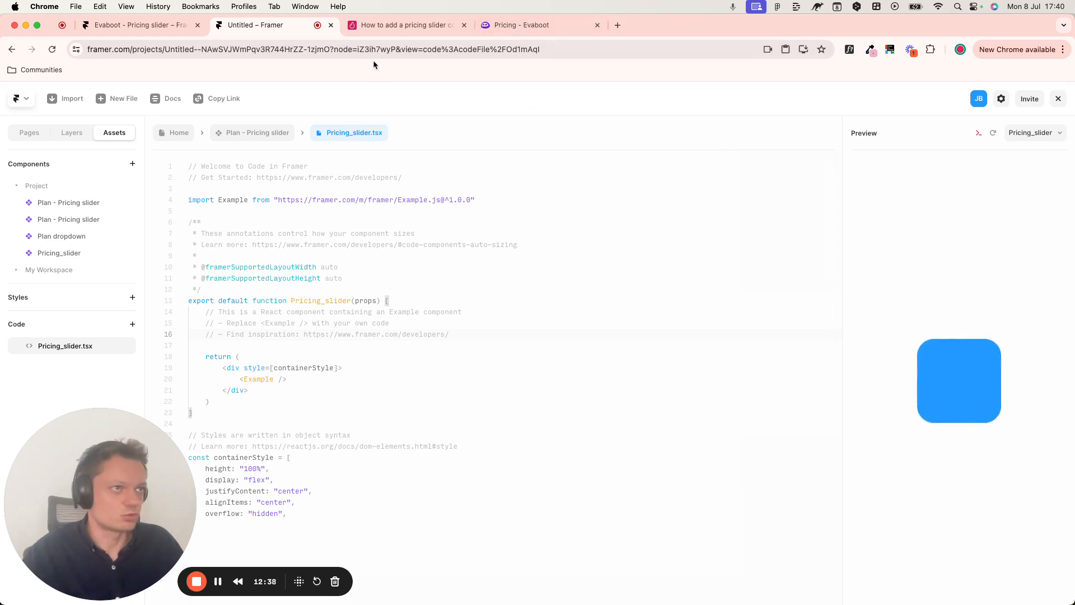
- In the Notion guide, expand the code for Pricing_slider.tsx under Step 1 and copy the entire code block
click(406, 25)
scroll(365, 477, down, 3)
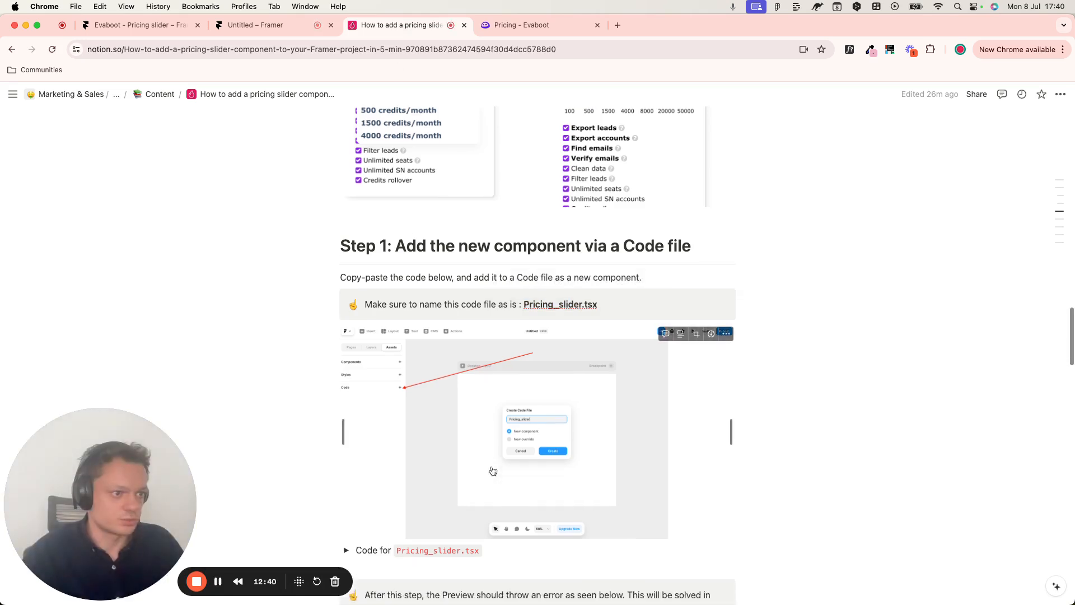
click(346, 476)
click(413, 511)
key(ctrl+a)
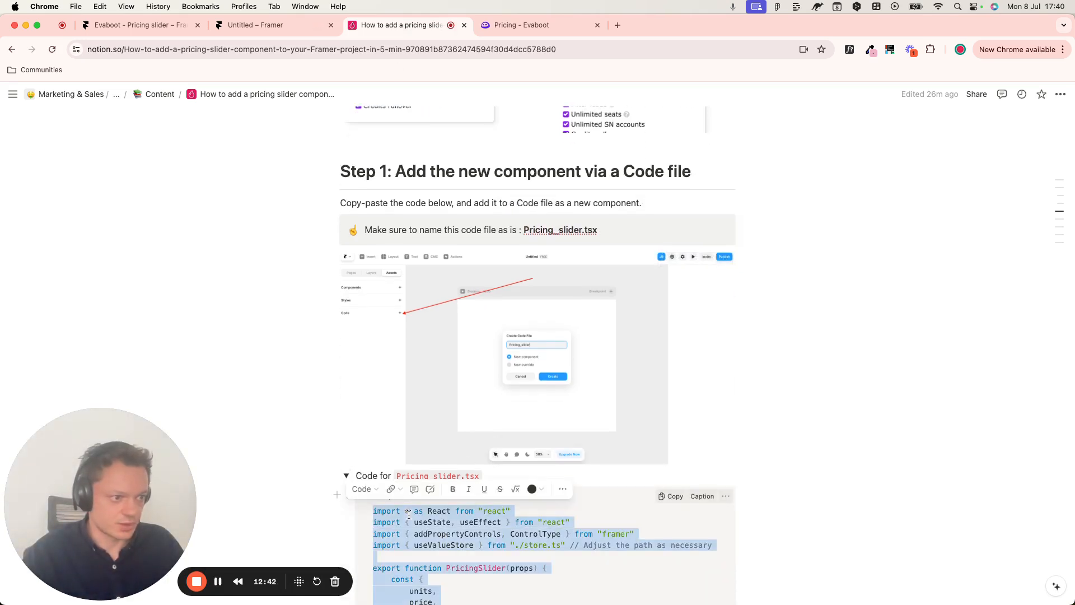
scroll(428, 280, down, 2)
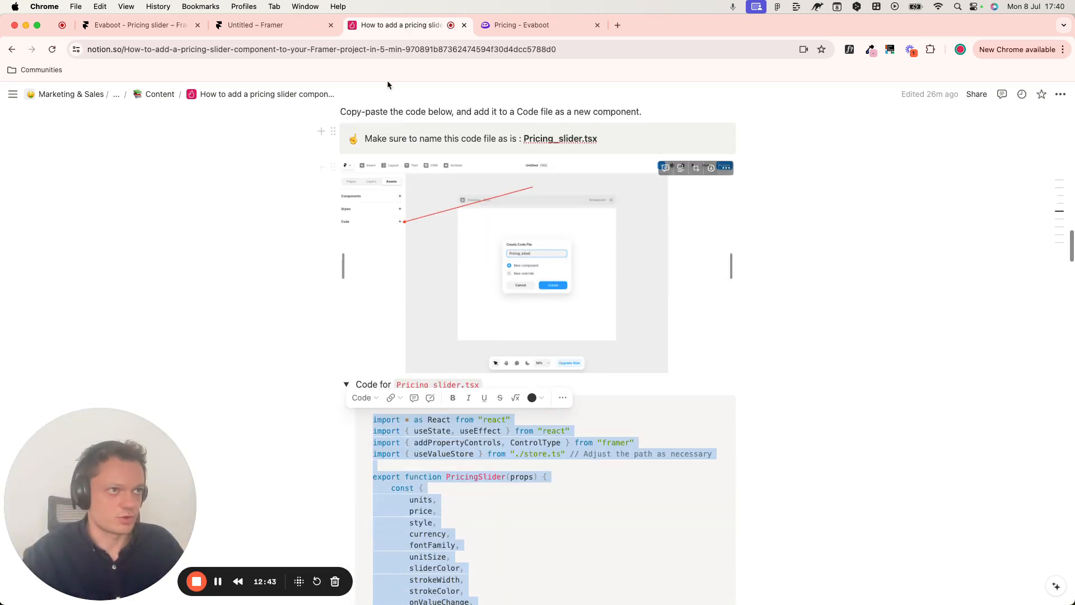
- Return to Framer and replace all the default code in Pricing_slider.tsx with the code copied from the guide, checking it from end to start
click(286, 26)
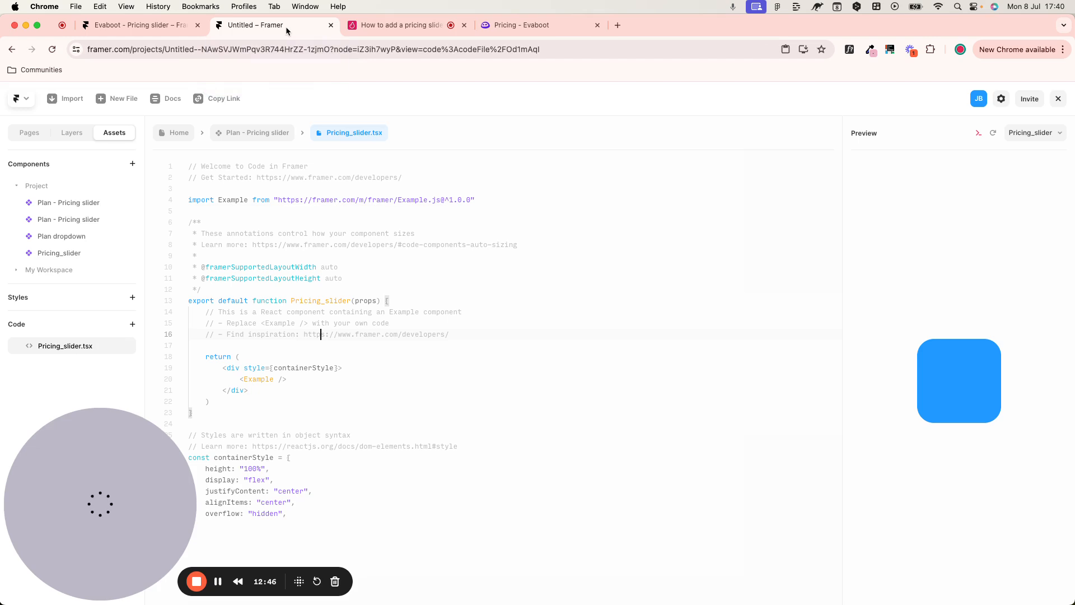
click(283, 370)
key(super+a)
key(super+v)
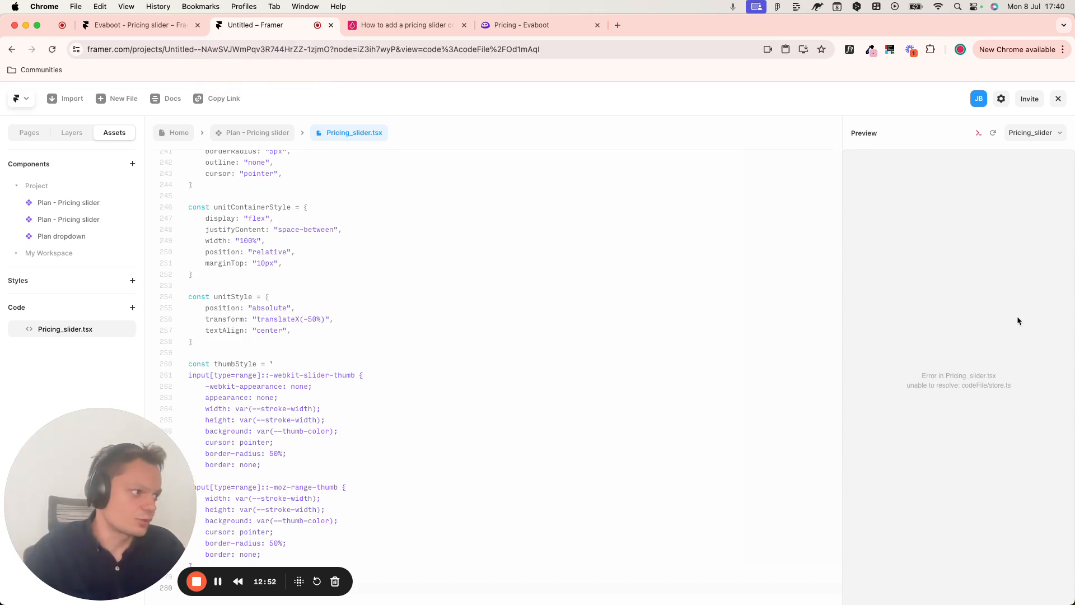
scroll(285, 334, down, 2)
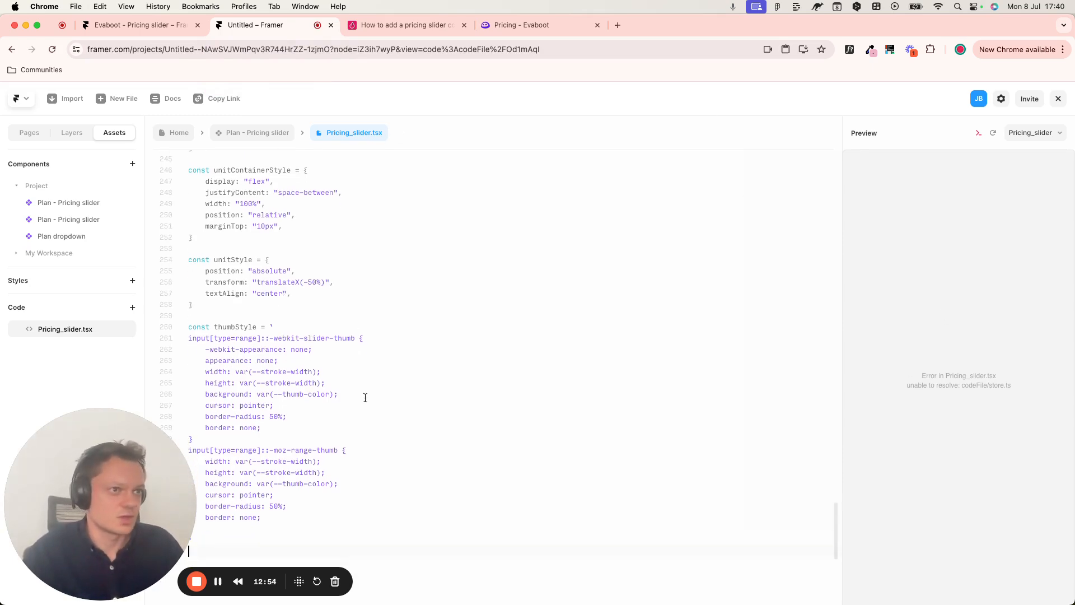
scroll(365, 397, up, 20)
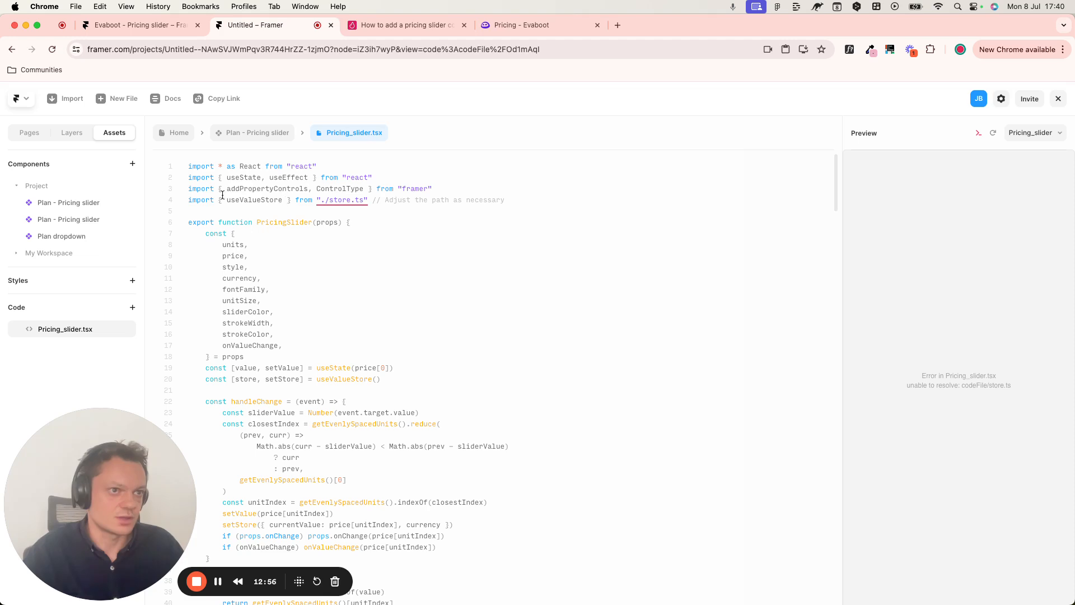
- Highlight the ./store.ts import line in Pricing_slider.tsx, switch to the Notion guide and copy the component name "store" from Step 2
drag(188, 202, 518, 205)
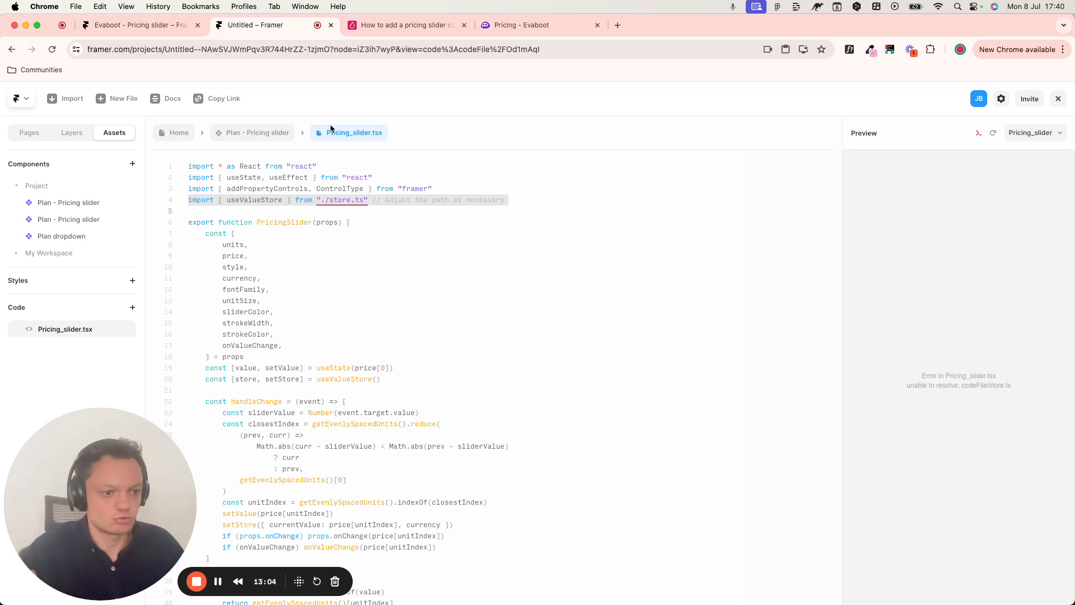
key(ctrl+Tab)
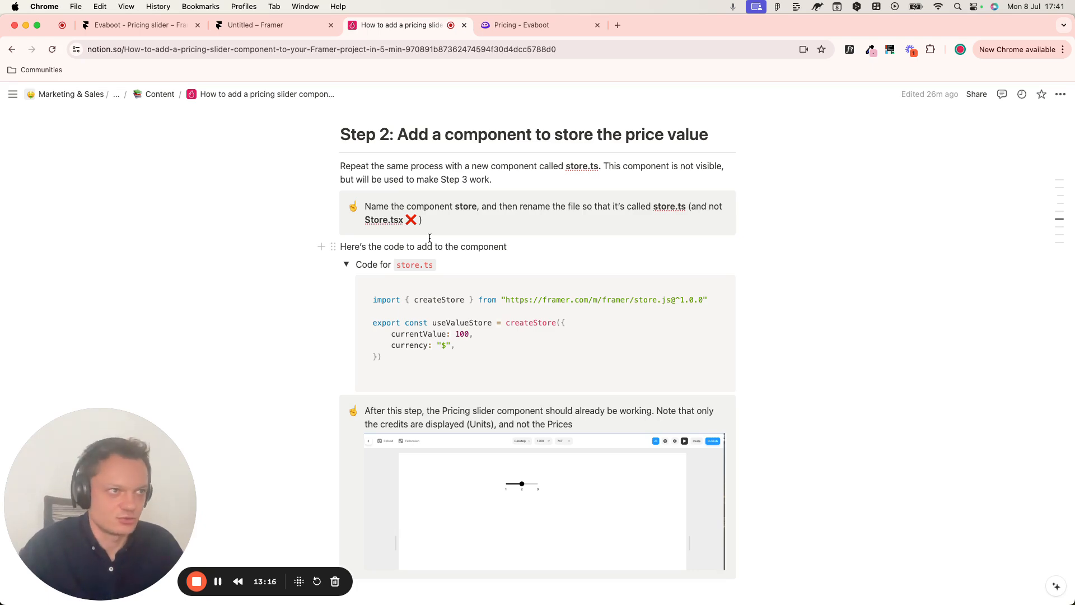
scroll(430, 238, down, 8)
scroll(449, 280, up, 10)
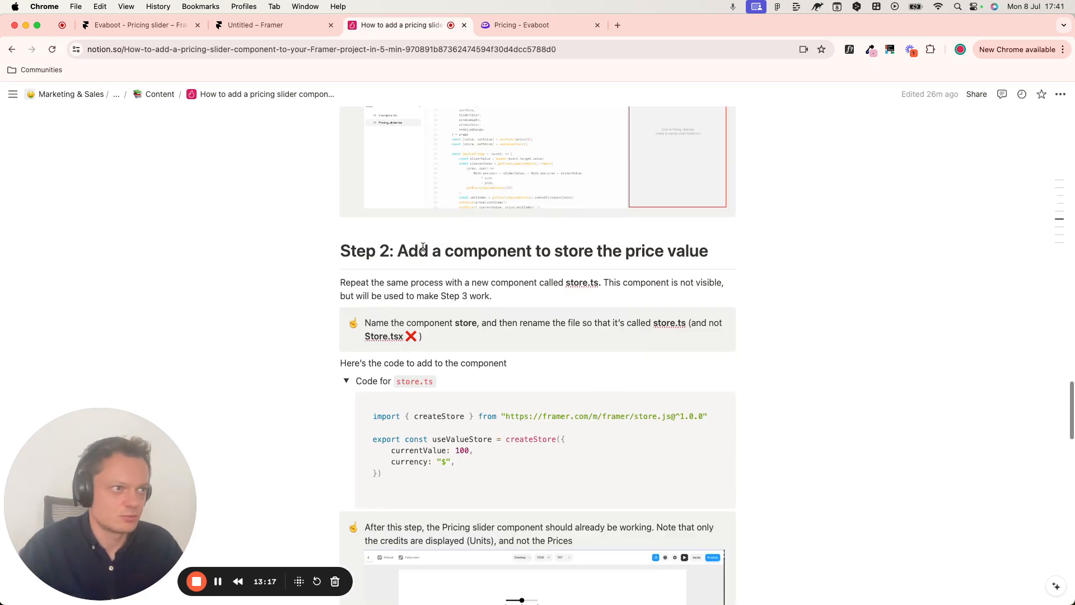
double_click(465, 323)
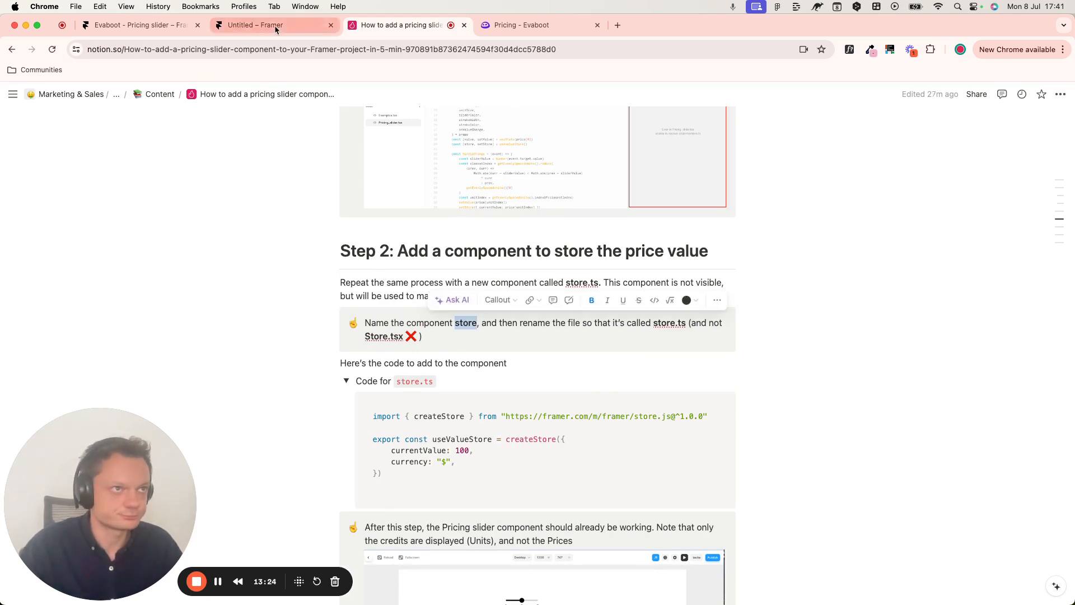
- Back in the Untitled Framer project, create a new component code file named "store"
click(255, 24)
click(132, 307)
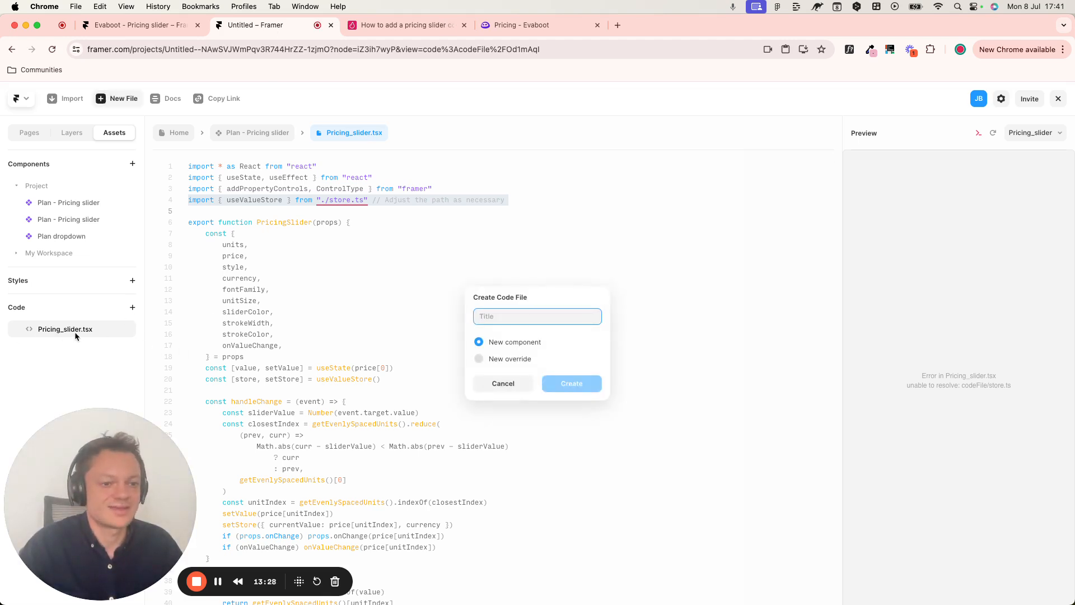
text(store)
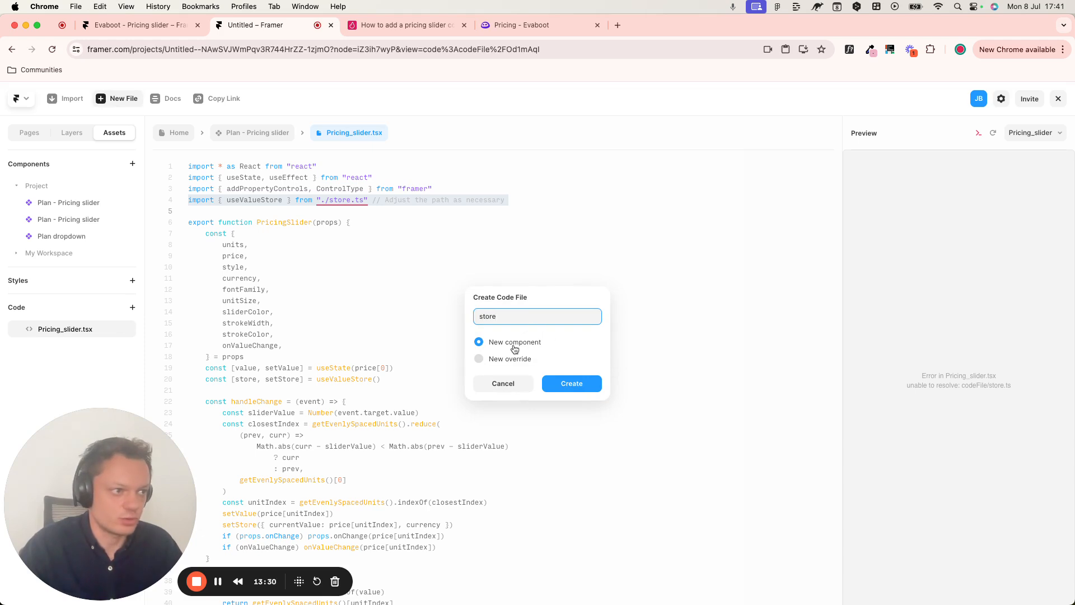
click(573, 383)
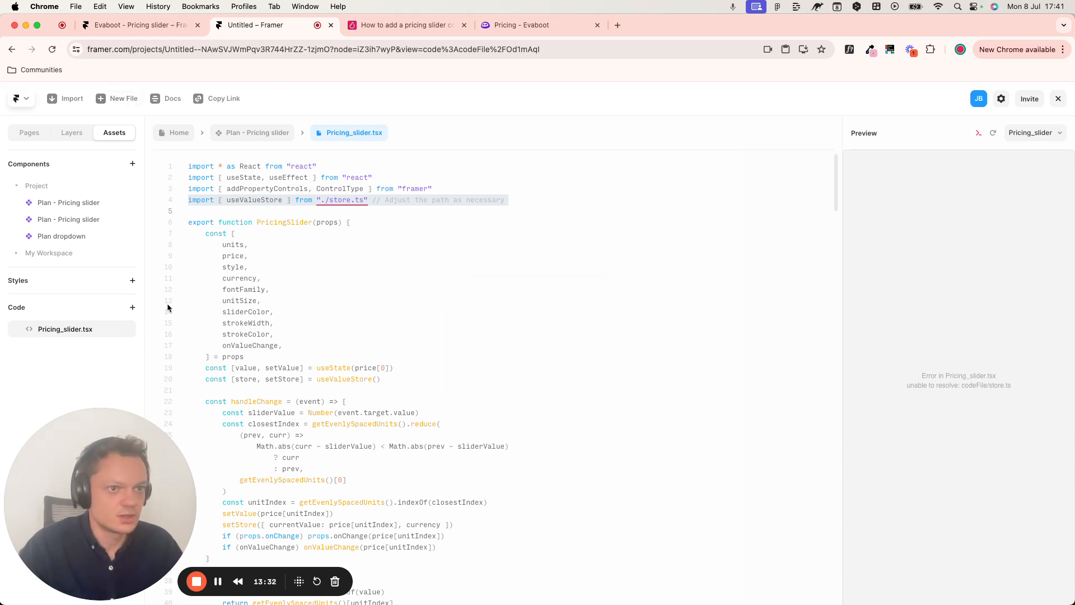
click(83, 364)
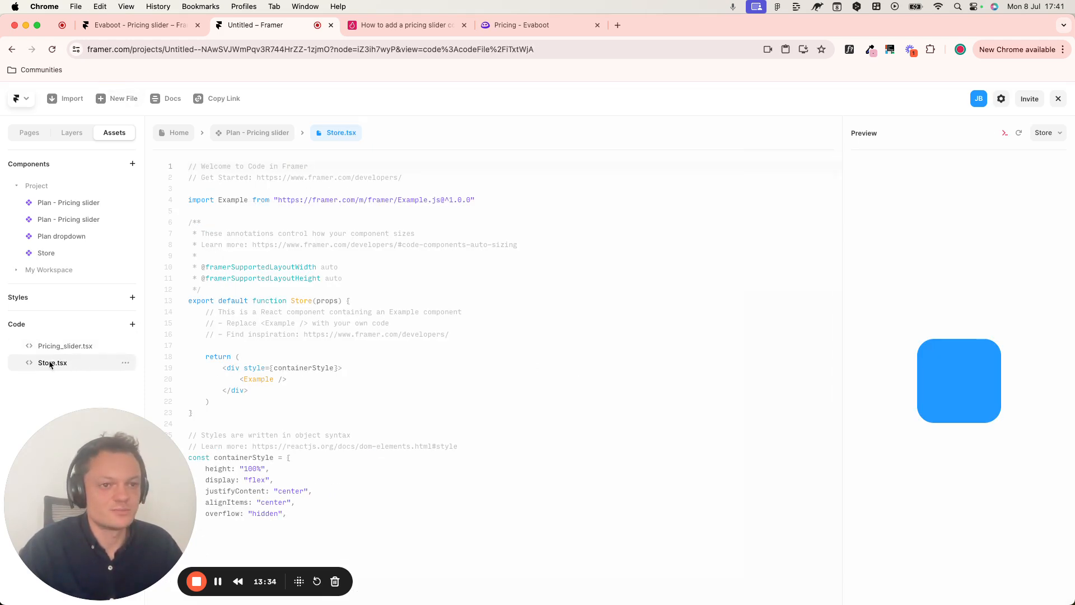
- Return to Step 2 of the Notion guide and copy the required file name "store.ts" from the naming note
click(126, 363)
click(393, 32)
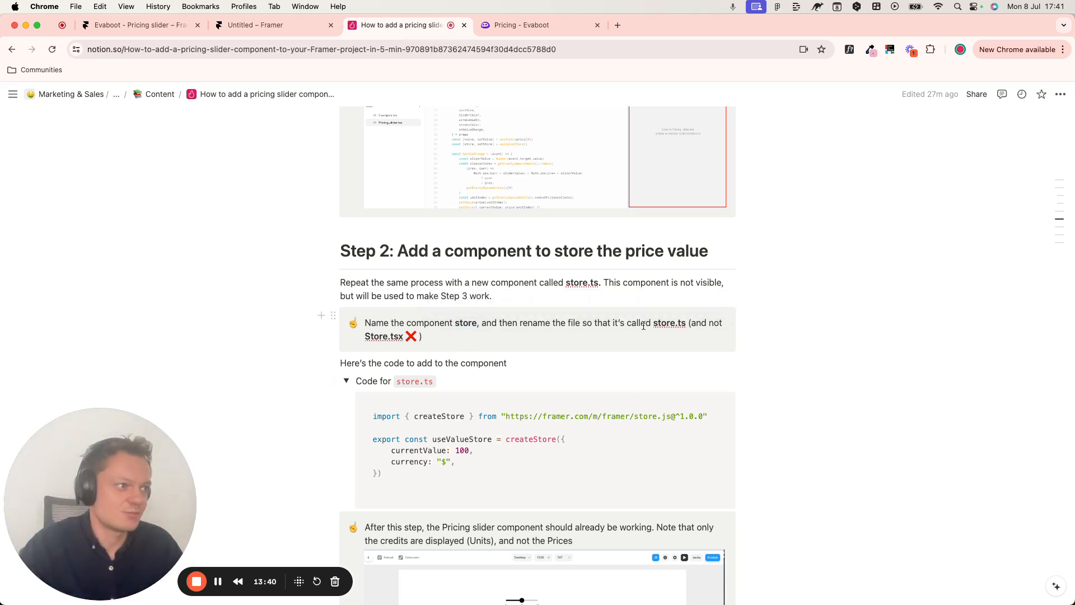
drag(653, 323, 684, 323)
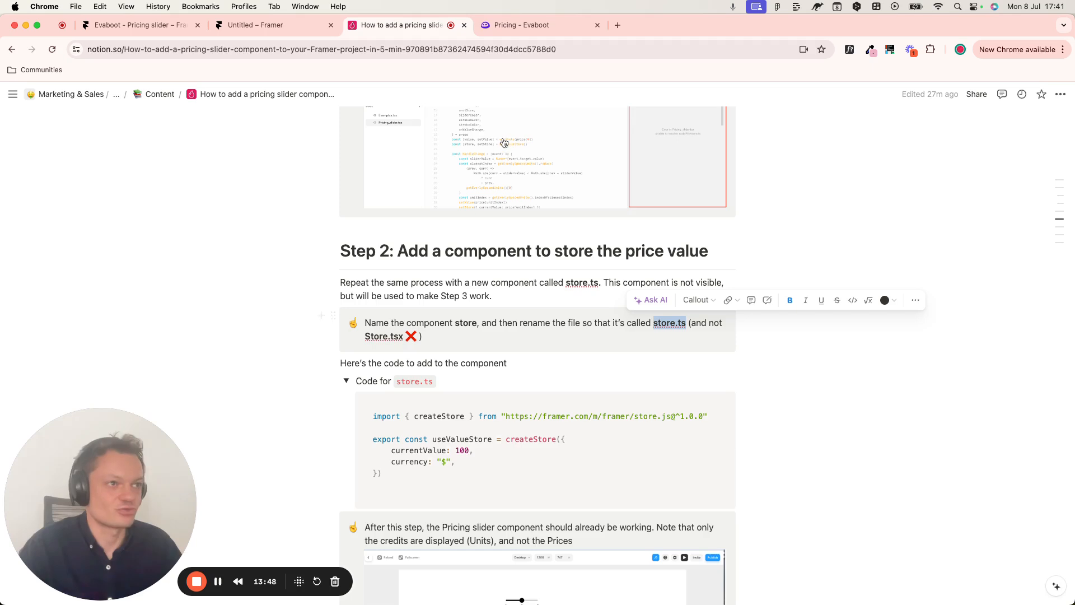
- Switch back to Framer and rename the Store.tsx code file as store.ts
click(256, 24)
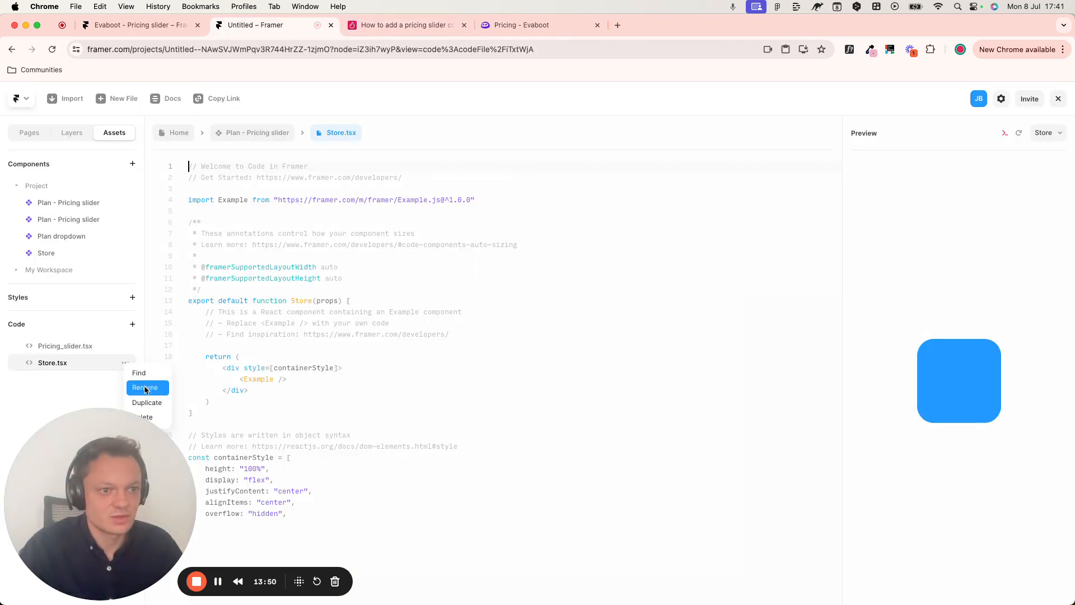
click(147, 394)
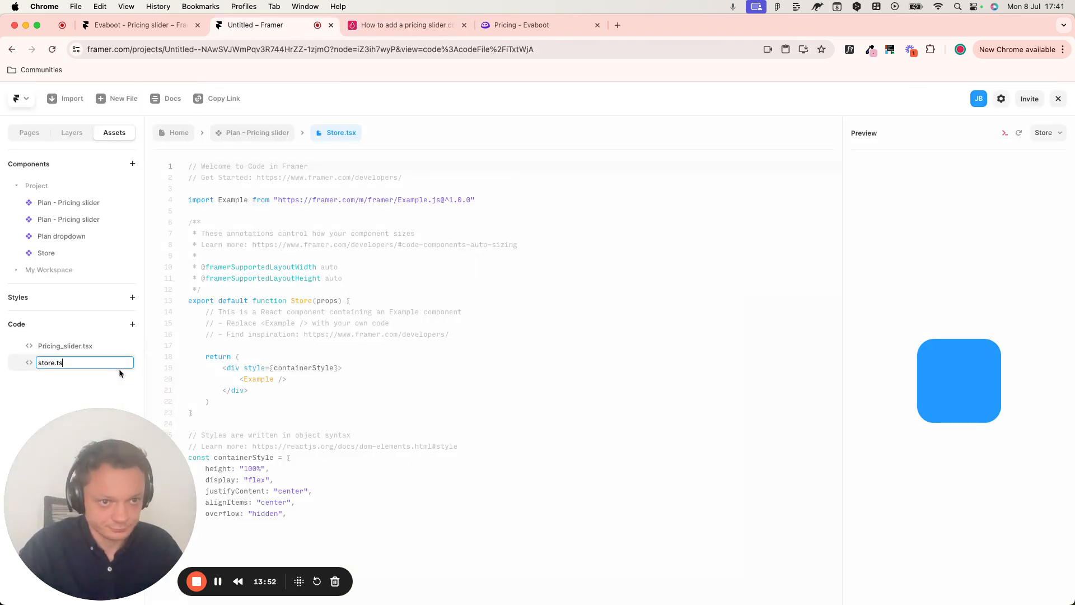
click(112, 374)
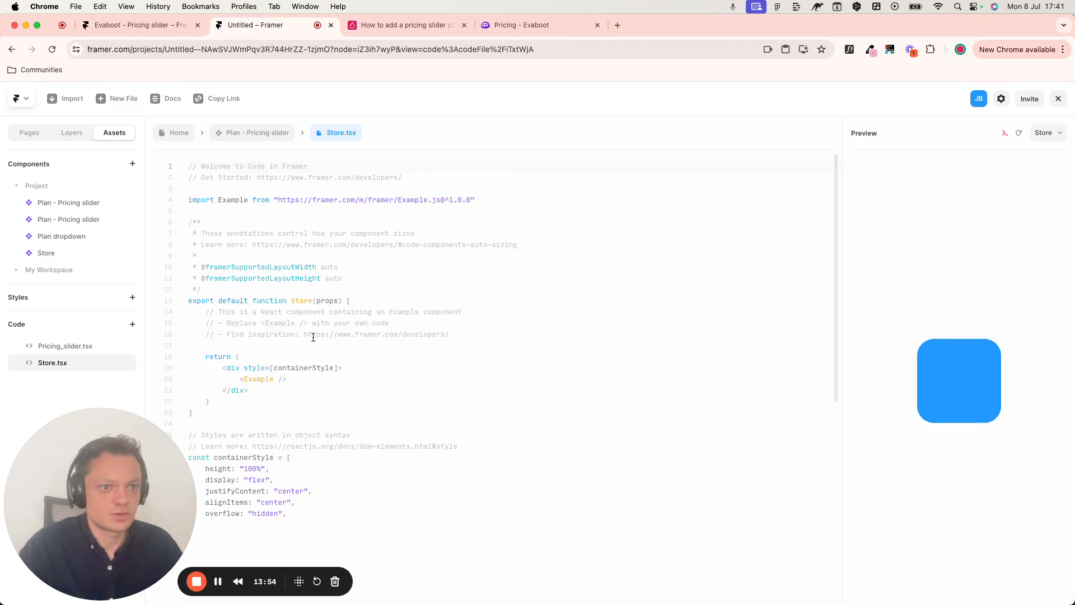
click(125, 367)
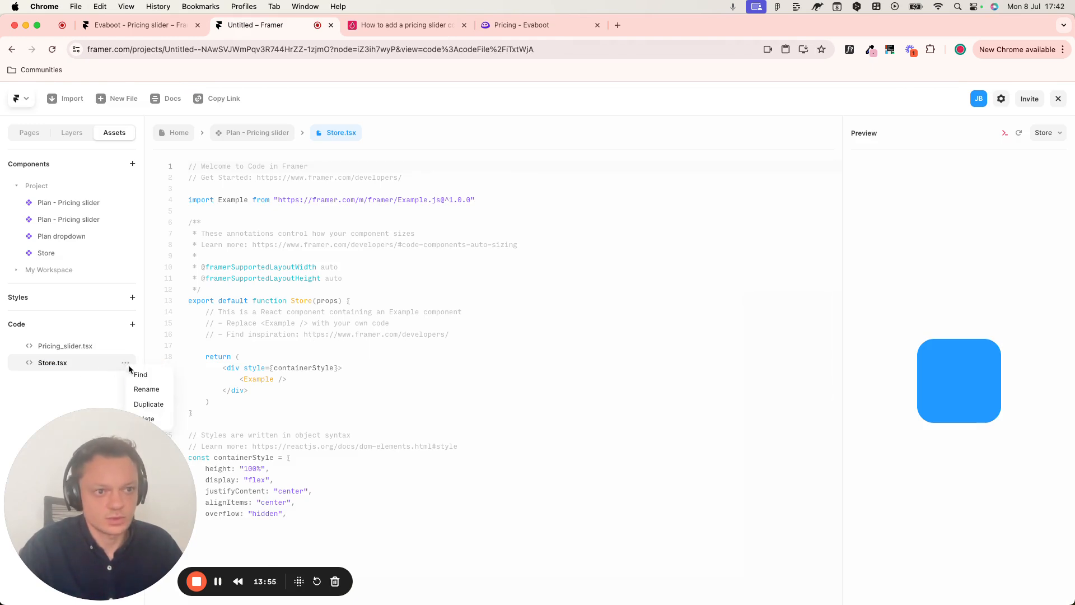
click(147, 388)
text(store.ts)
key(Return)
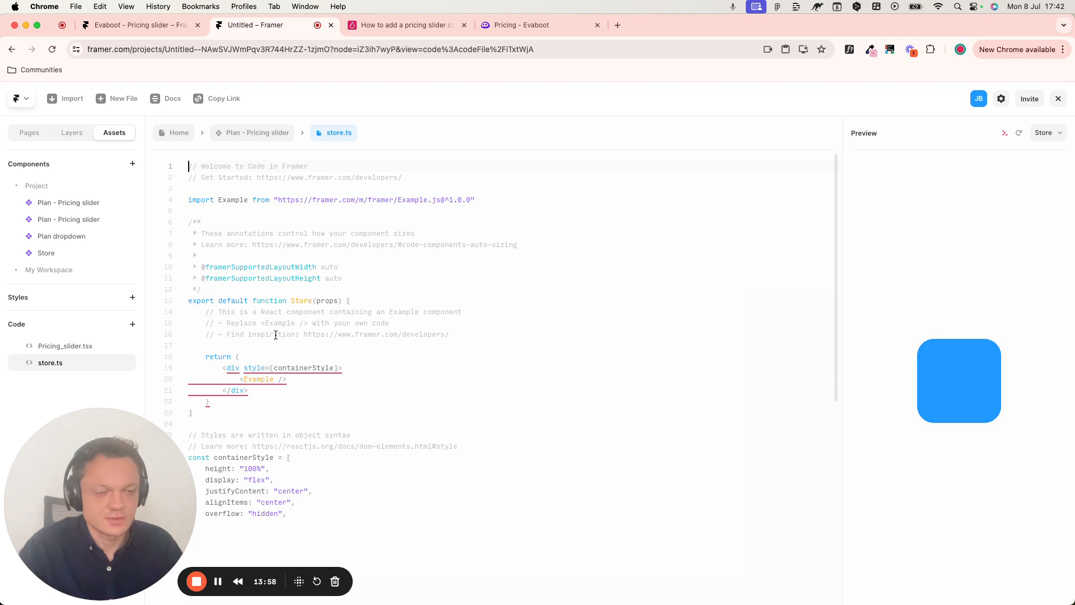
- Copy the whole store.ts code block from the Notion guide and replace all the default code of store.ts in Framer with it
click(434, 27)
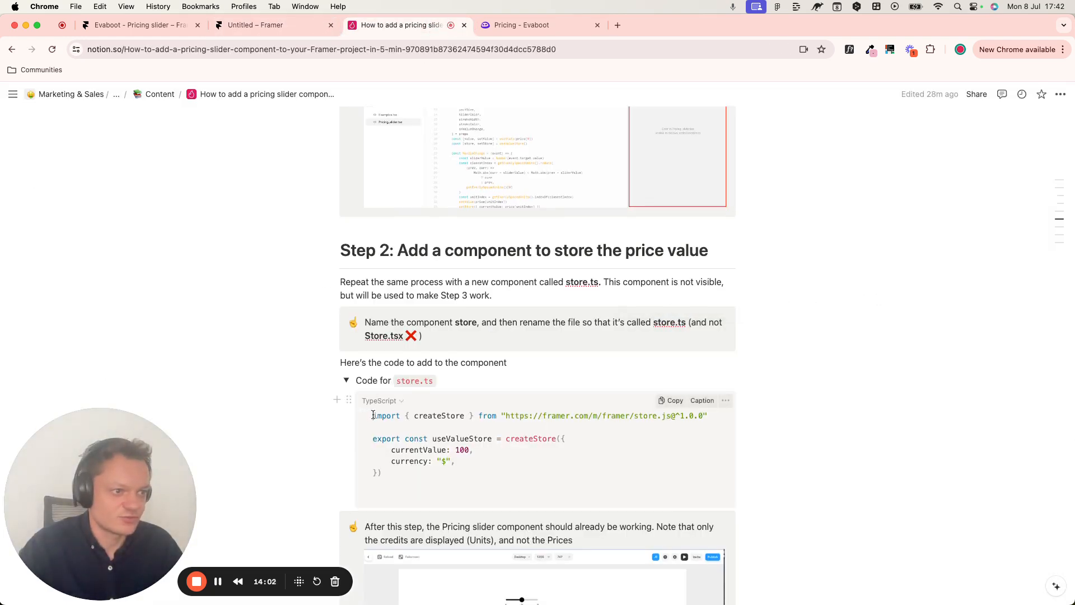
drag(371, 416, 401, 472)
key(super+c)
key(ctrl+shift+Tab)
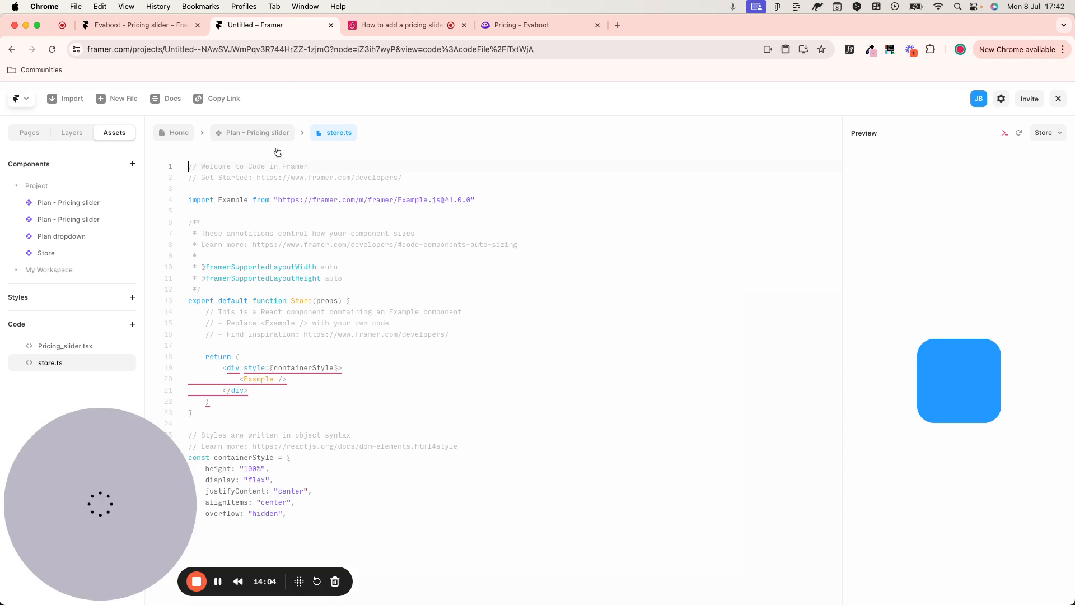
key(super+a)
key(super+v)
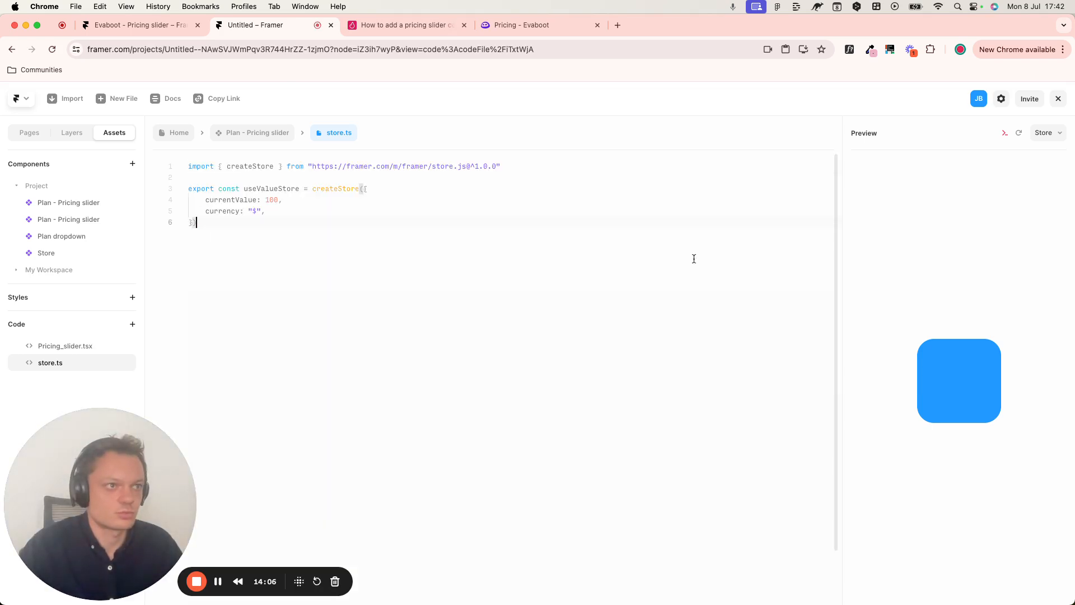
- Check the preview of Pricing_slider.tsx, and place the PricingSlider component inside the empty frame of the Plan - Pricing slider card
click(81, 346)
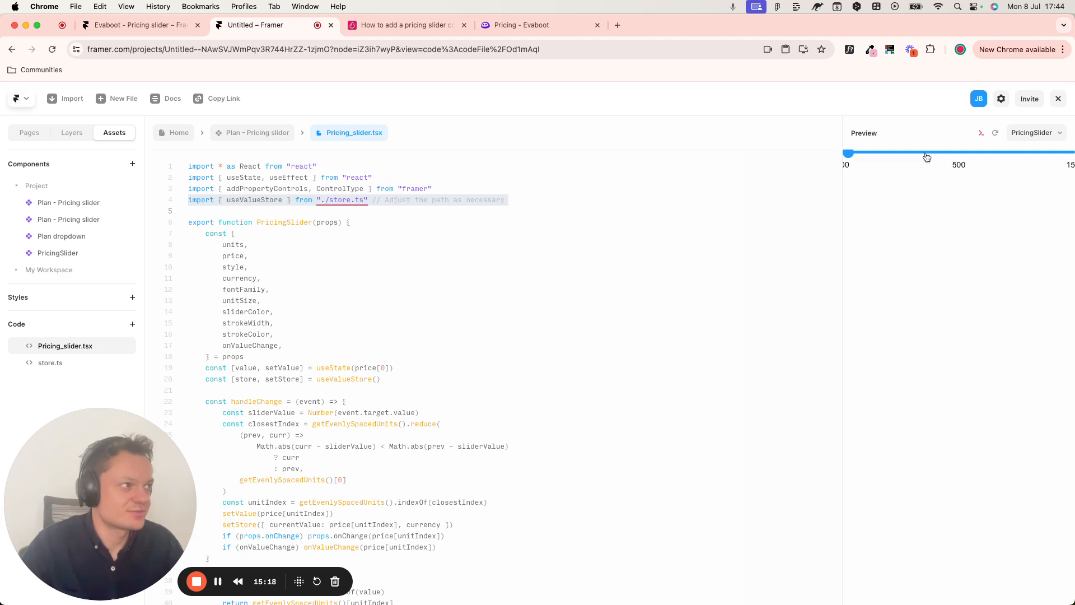
click(240, 137)
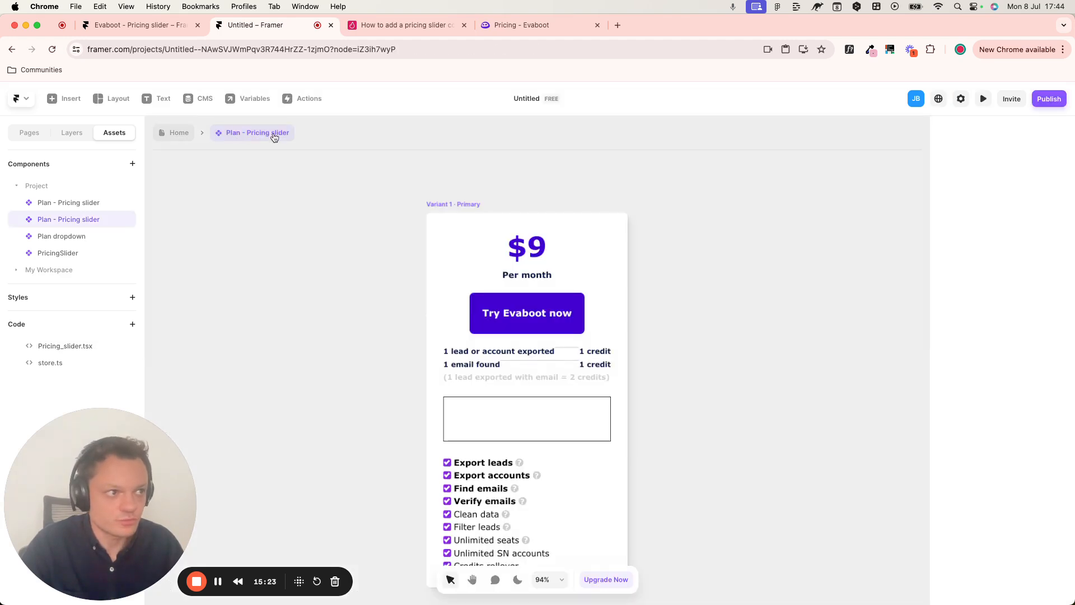
click(560, 423)
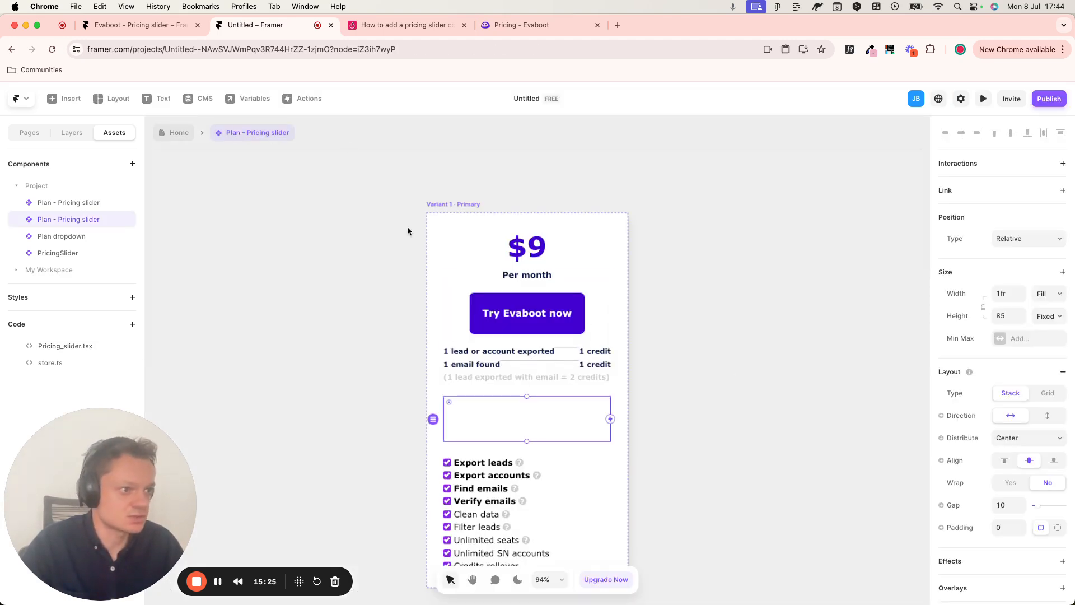
drag(87, 253, 529, 417)
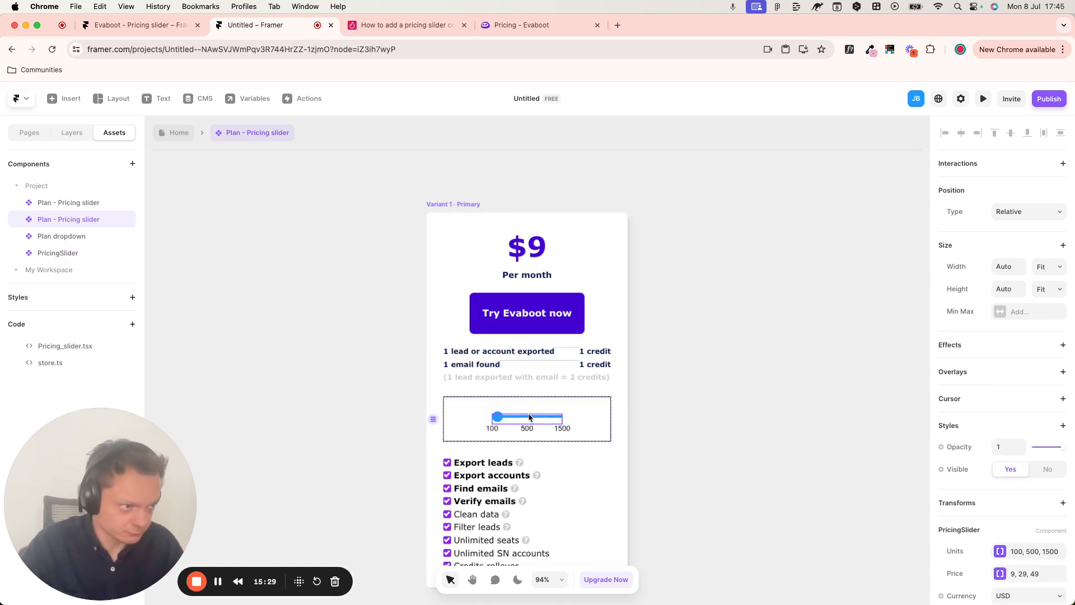
- Add a fourth value of 4000 to the Units of the placed PricingSlider
scroll(1016, 509, down, 3)
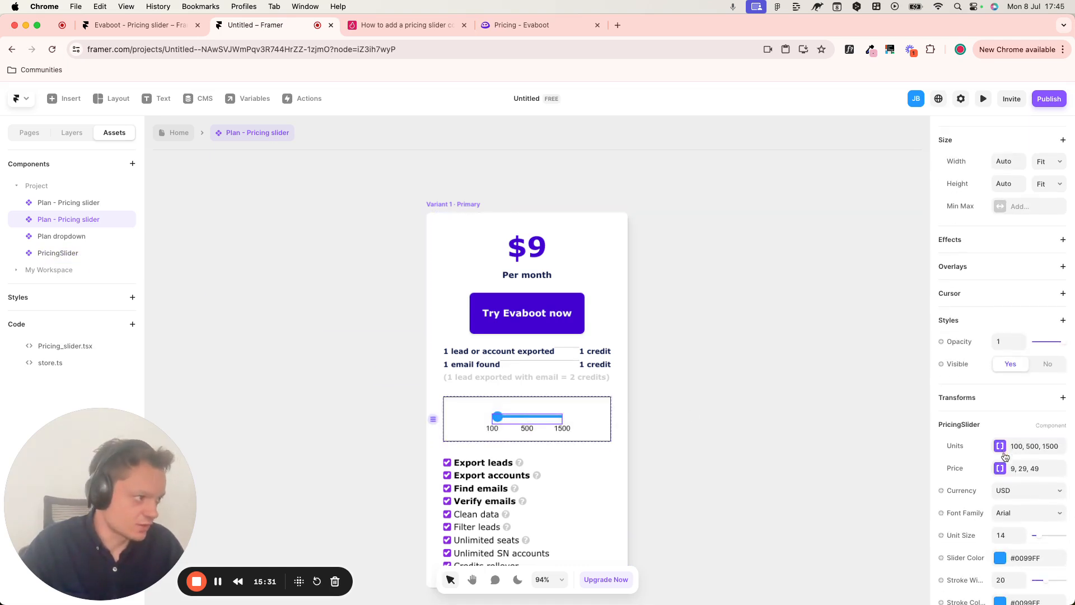
scroll(1007, 470, down, 2)
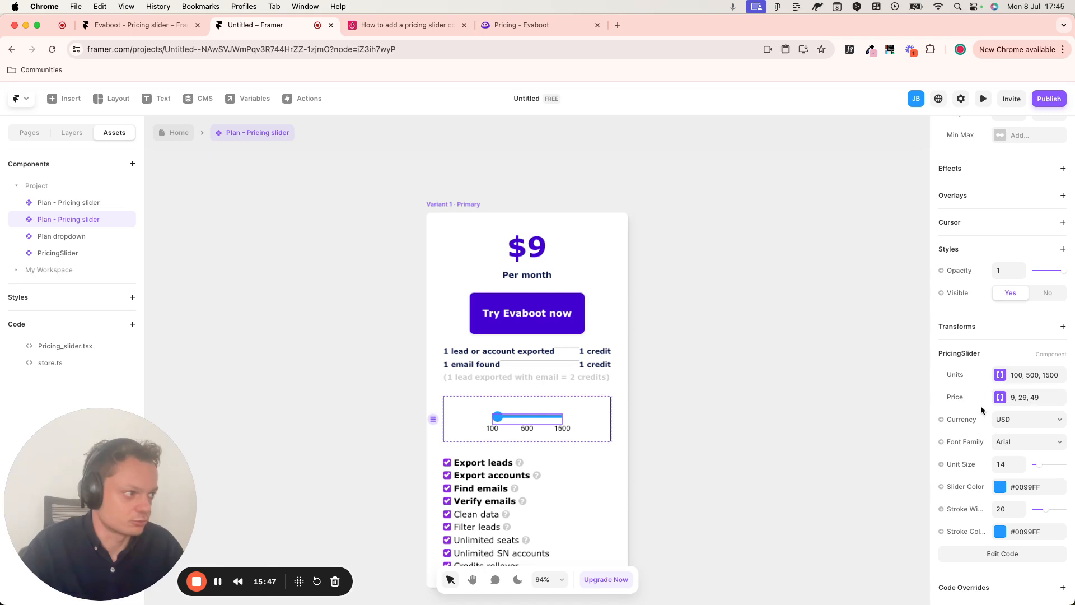
click(1025, 375)
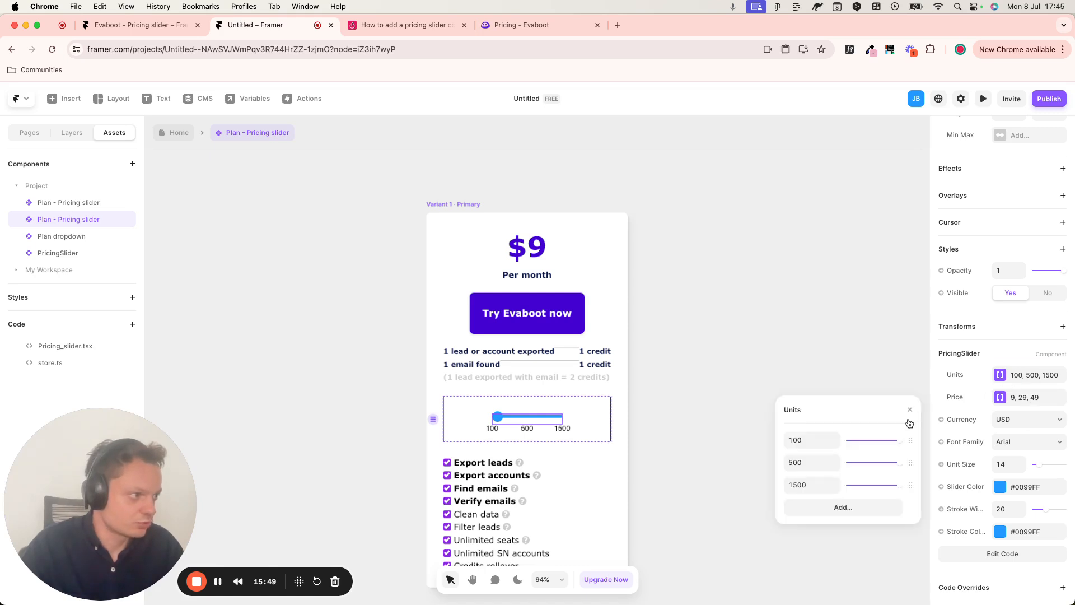
click(825, 507)
click(807, 509)
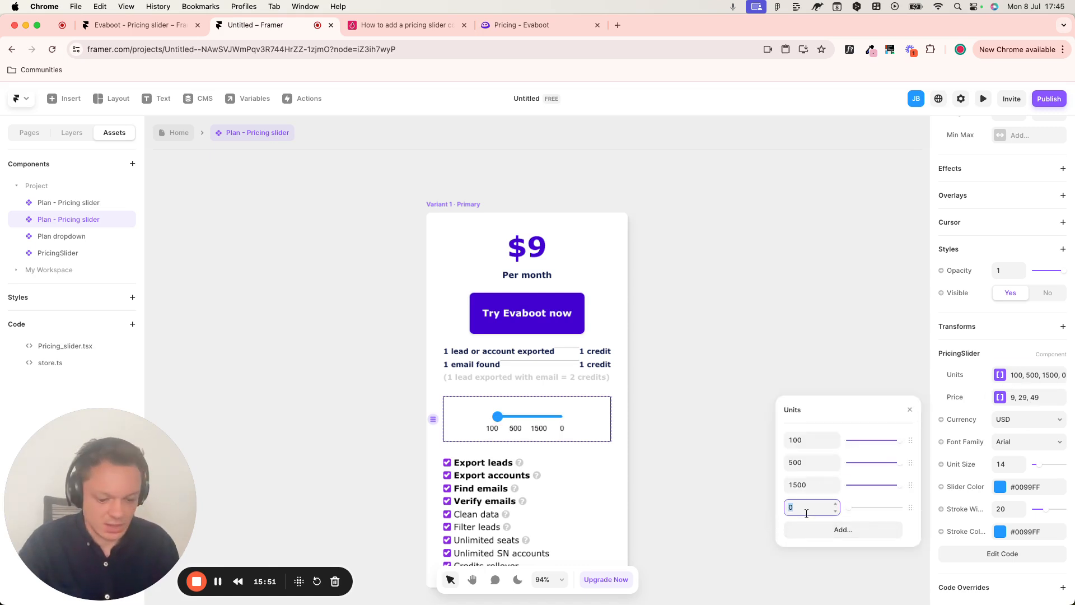
text(4000)
- Add a fourth value of 99 to the slider's Price list
click(1025, 397)
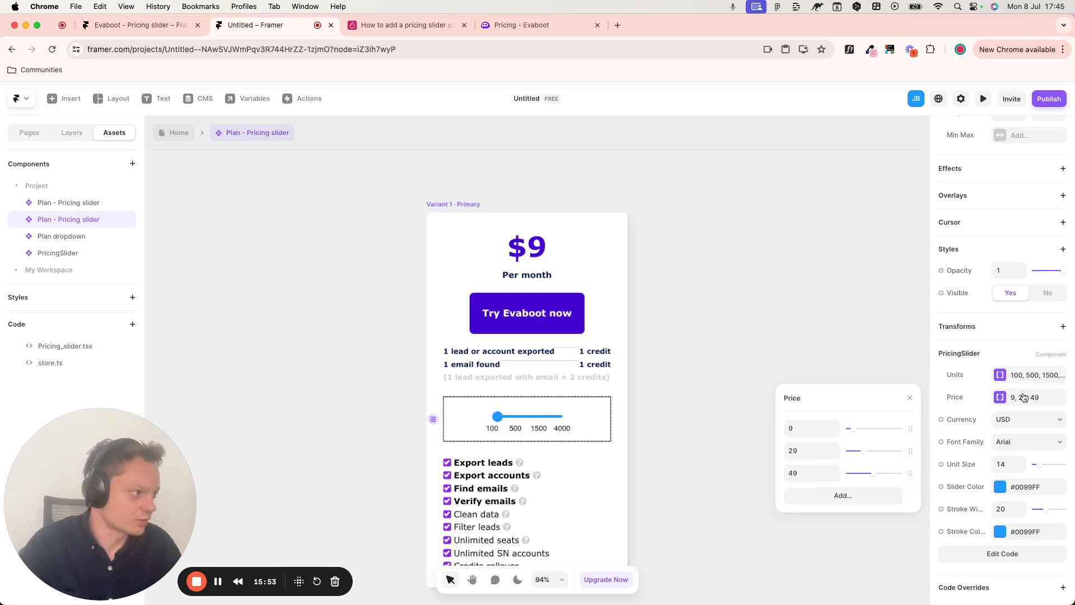
click(822, 497)
click(820, 496)
text(99)
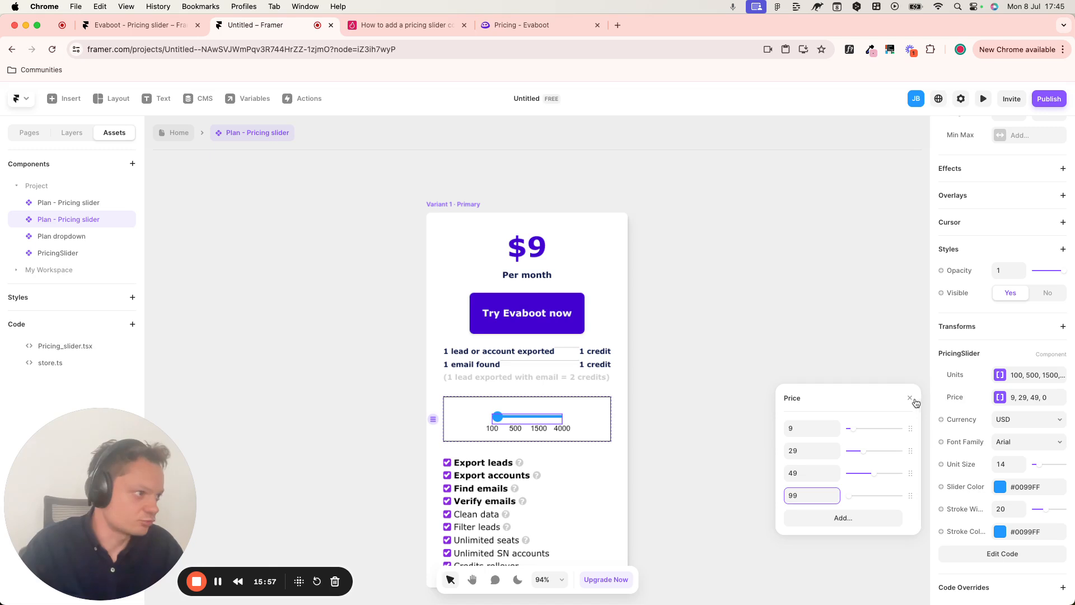
click(875, 397)
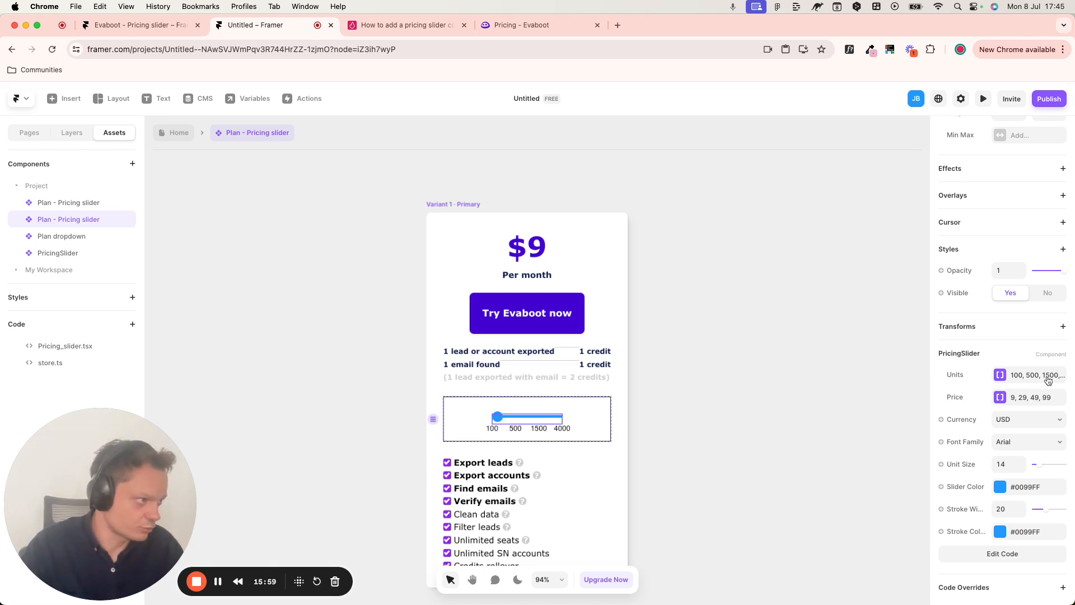
- Preview the card's primary variant, move the slider up to 4000 to test it, and return to the canvas
scroll(503, 423, up, 1)
scroll(503, 423, down, 1)
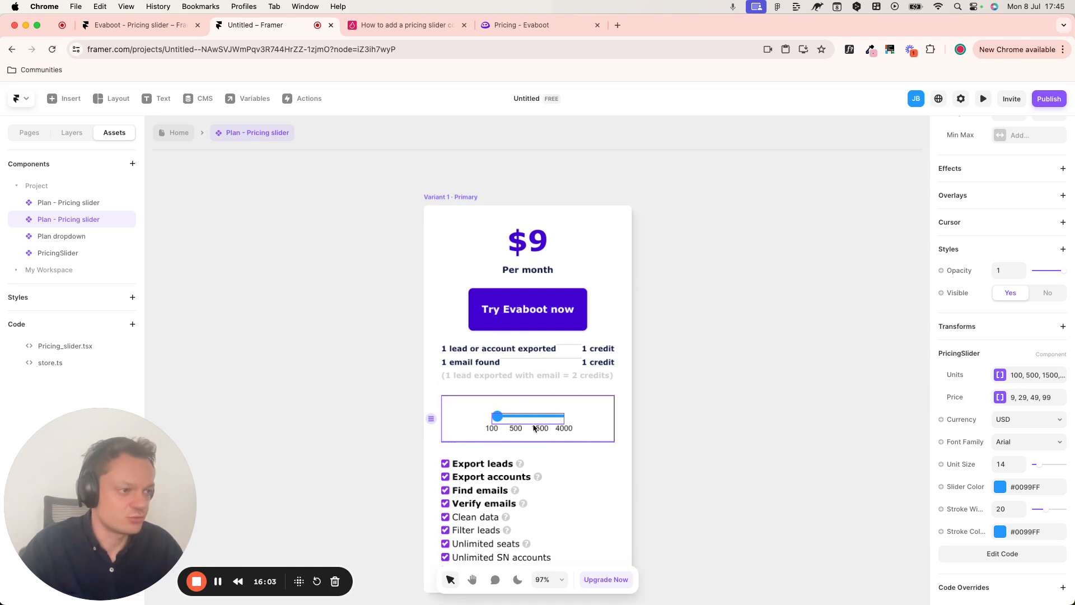
click(451, 197)
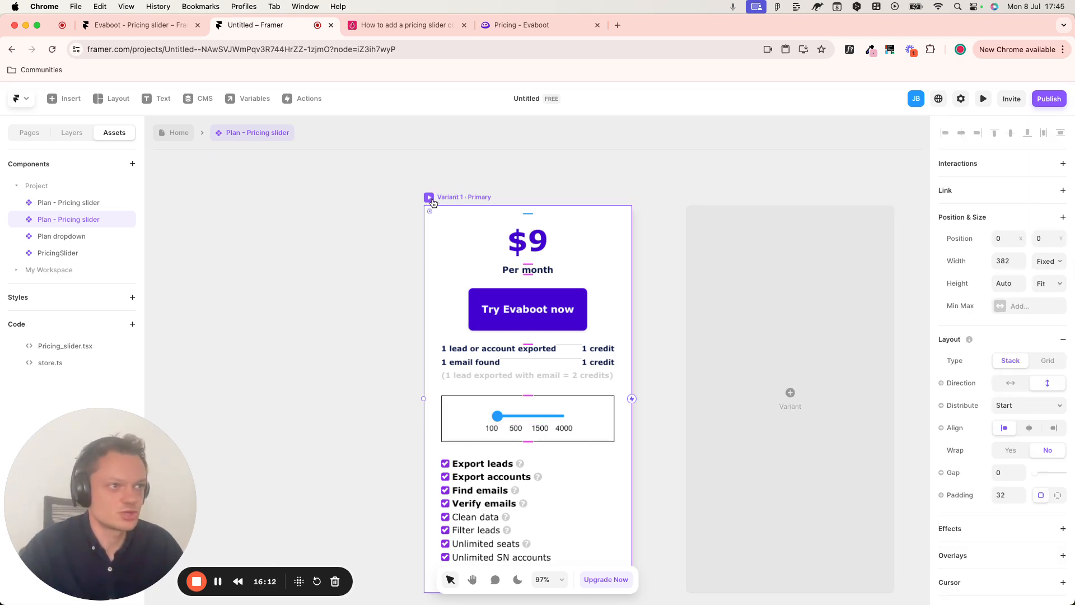
click(429, 197)
mouse_move(537, 381)
mouse_down()
mouse_move(526, 378)
mouse_move(568, 378)
mouse_move(507, 378)
mouse_move(549, 380)
mouse_up()
click(575, 375)
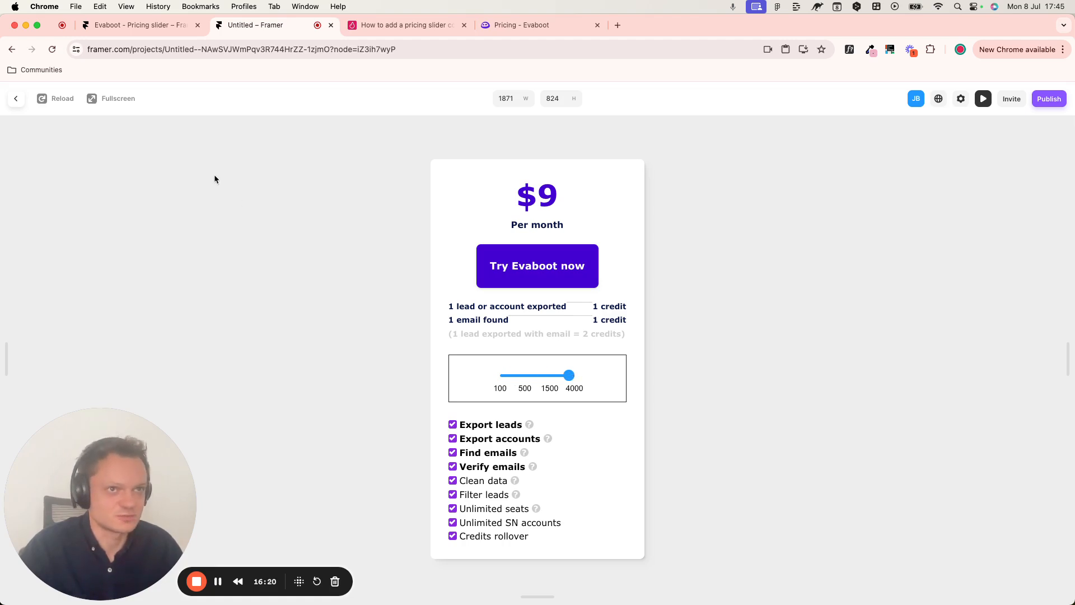
click(14, 101)
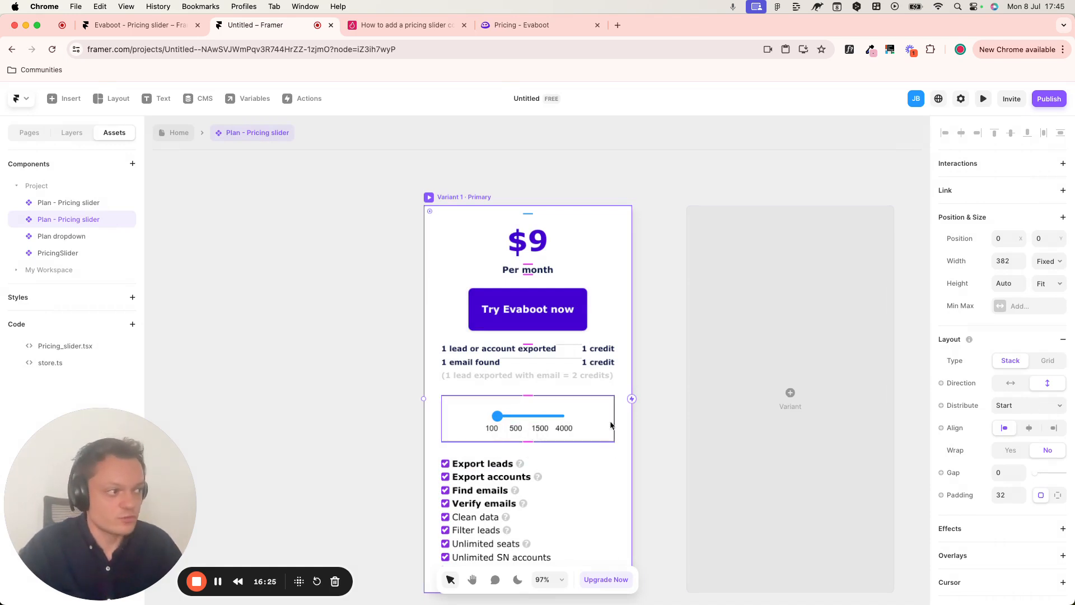
- Look through the variant's properties, select the $9 price text, and preview the card's primary variant again
scroll(1032, 468, down, 6)
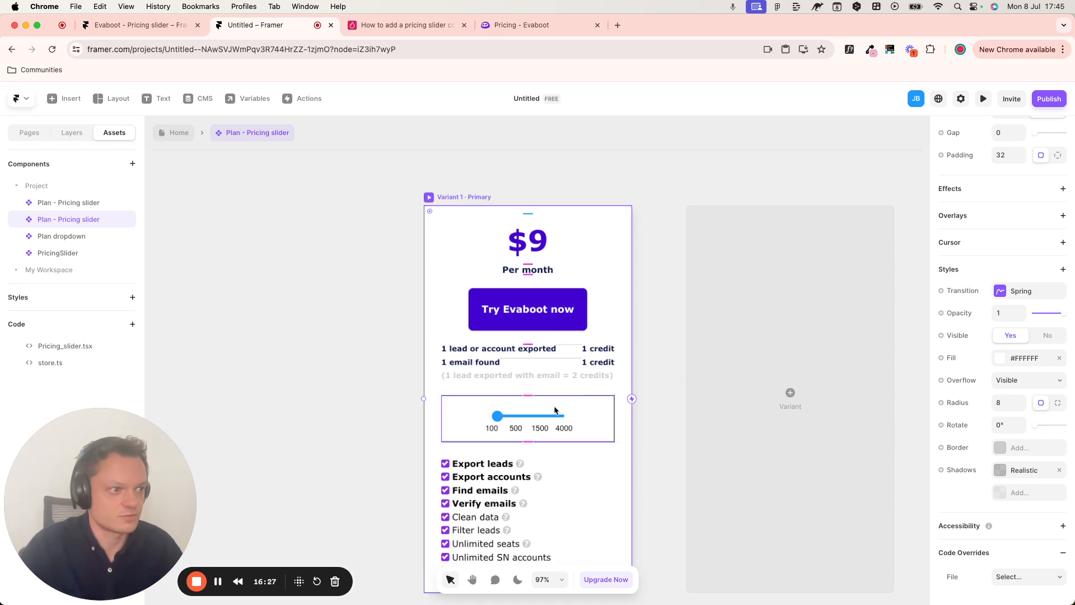
click(535, 241)
click(442, 197)
key(super+p)
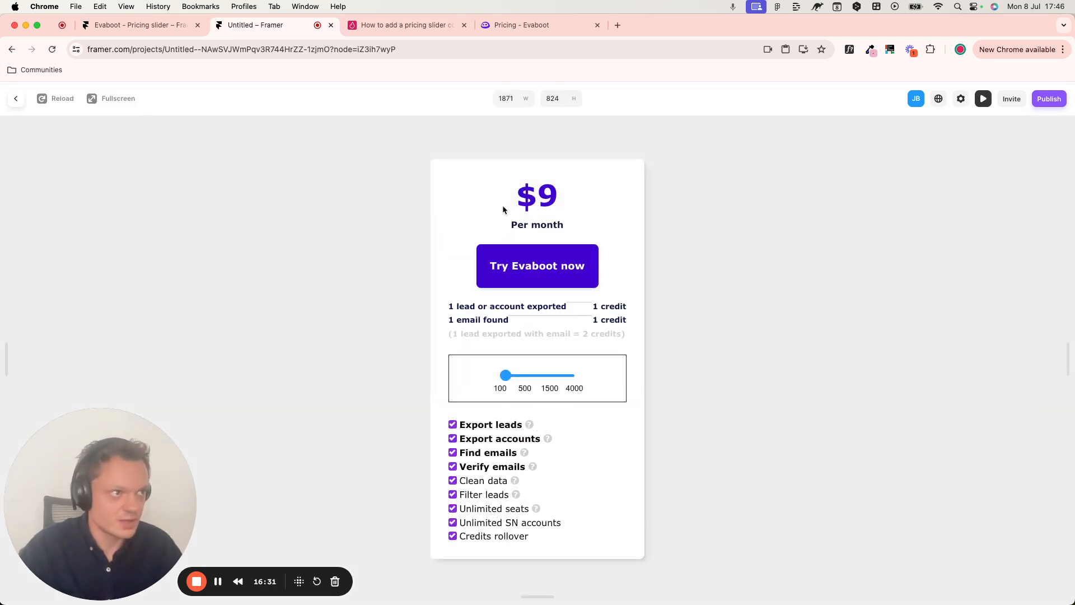
- Test the slider at 4000 and 500 in the preview while checking the $9 price text, and return to the canvas
drag(513, 193, 560, 196)
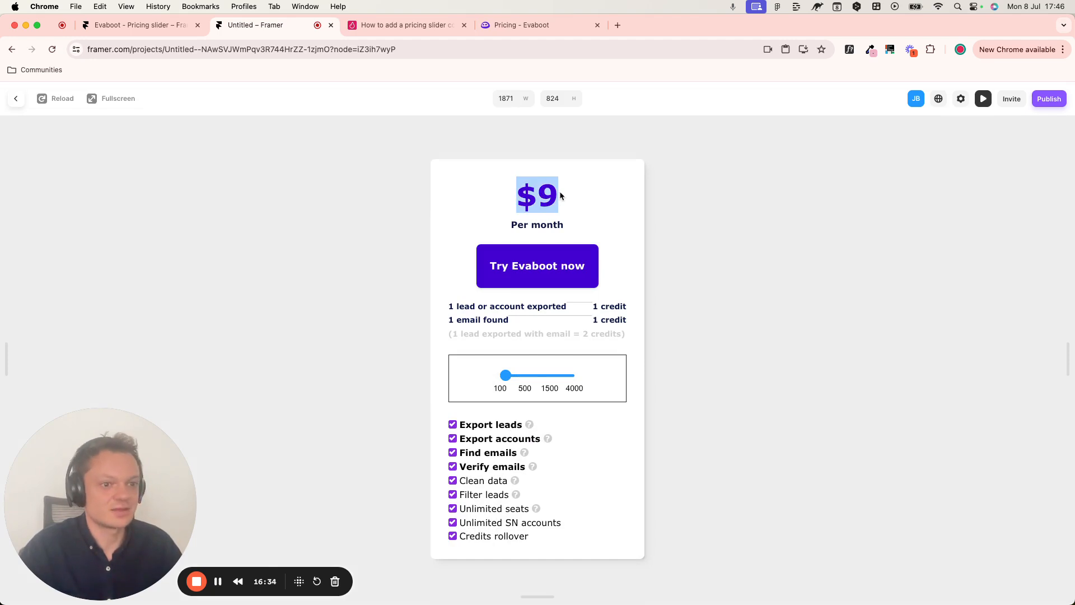
drag(506, 375, 569, 376)
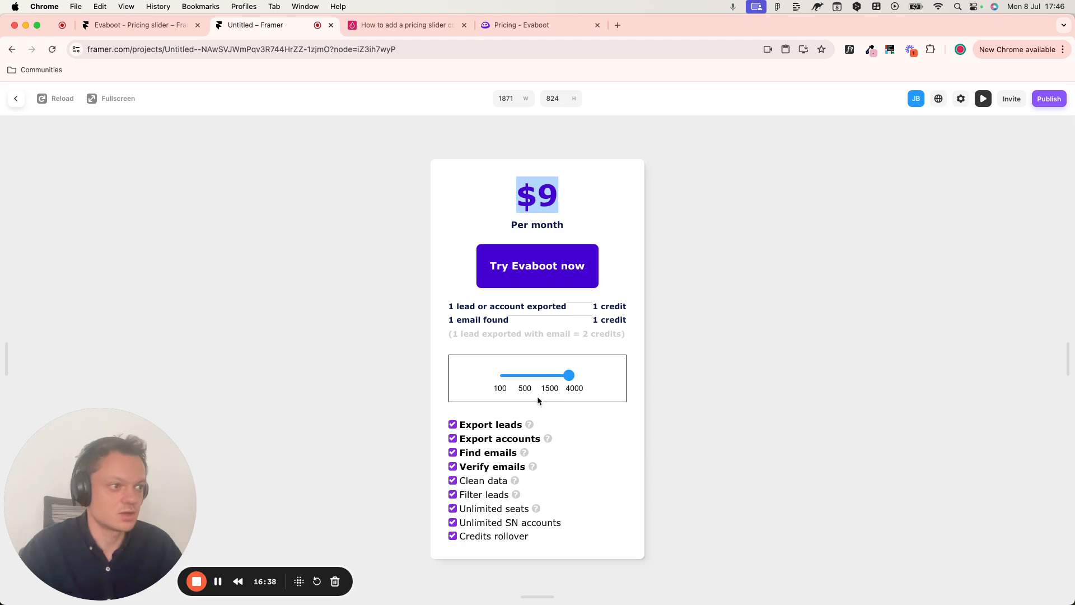
click(525, 375)
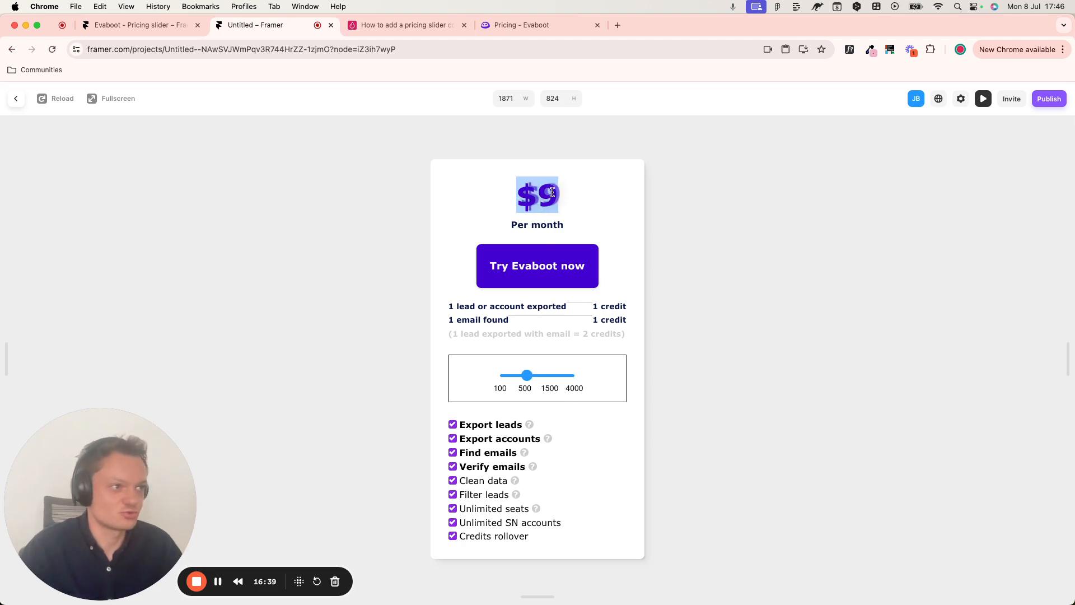
click(16, 98)
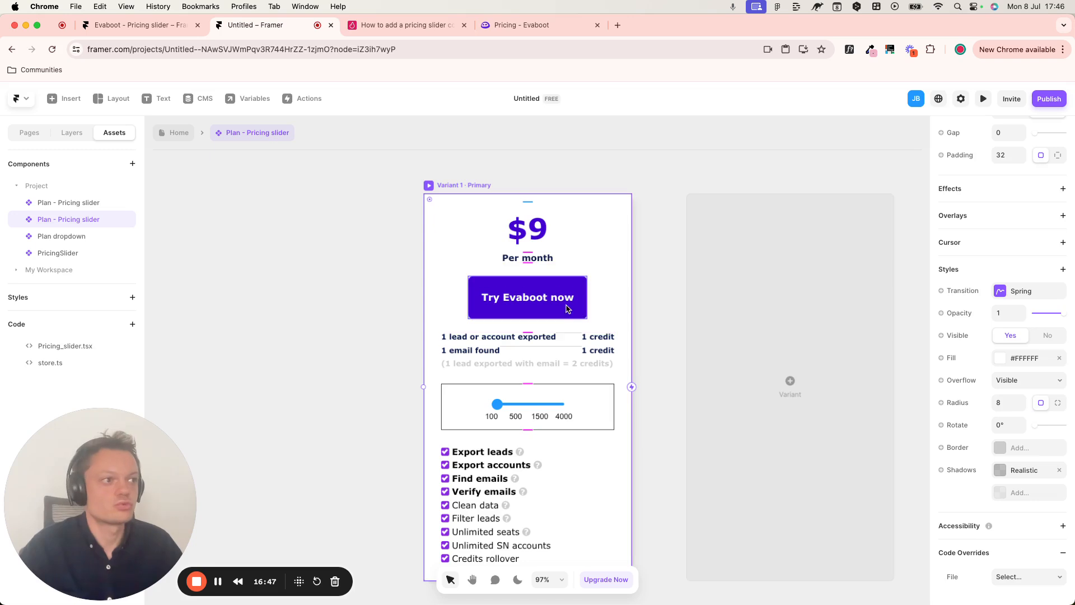
- Select the $9 price text, read Step 3 on code overrides in the Notion guide, and return to Framer
click(531, 232)
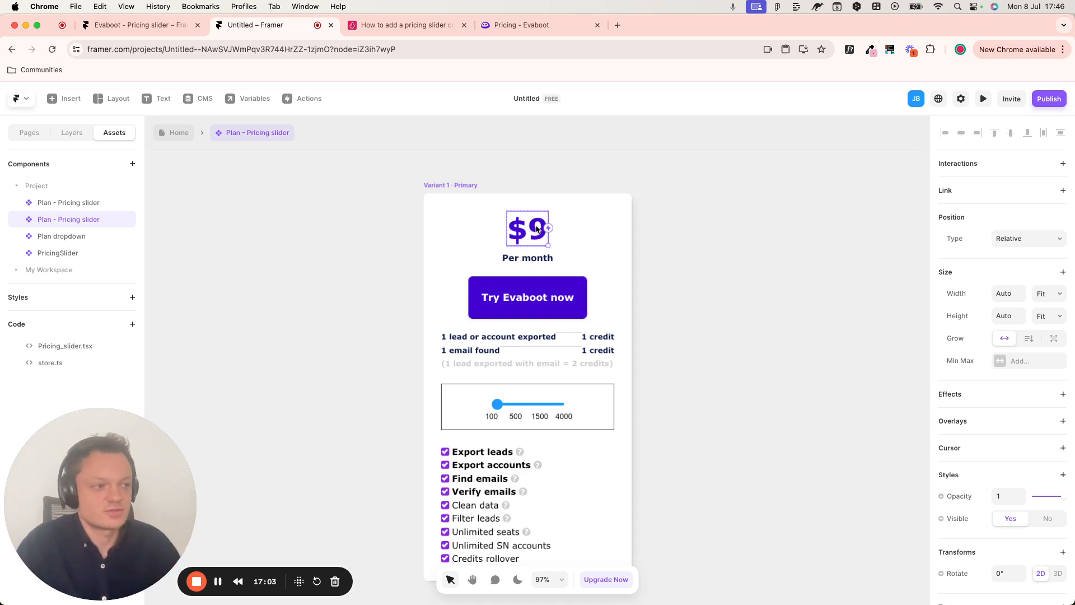
scroll(1006, 521, down, 10)
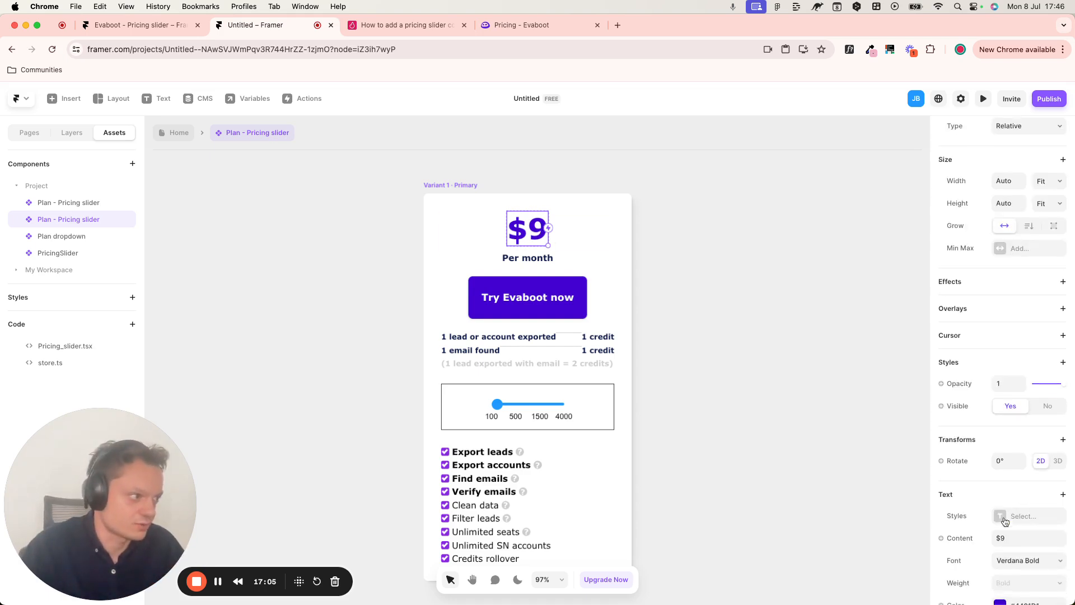
click(400, 25)
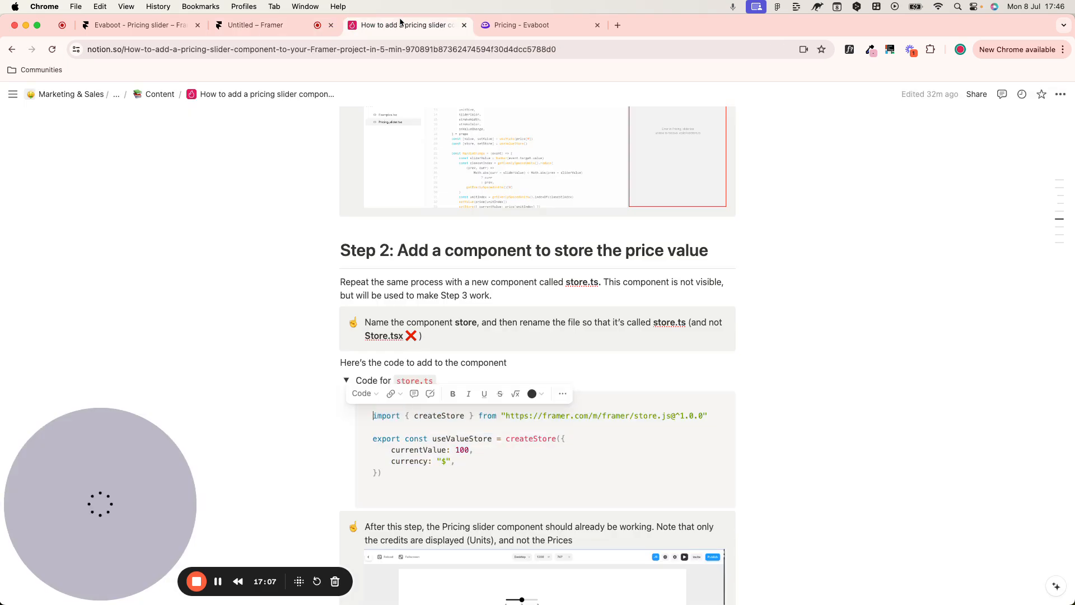
scroll(571, 252, down, 8)
scroll(573, 301, down, 3)
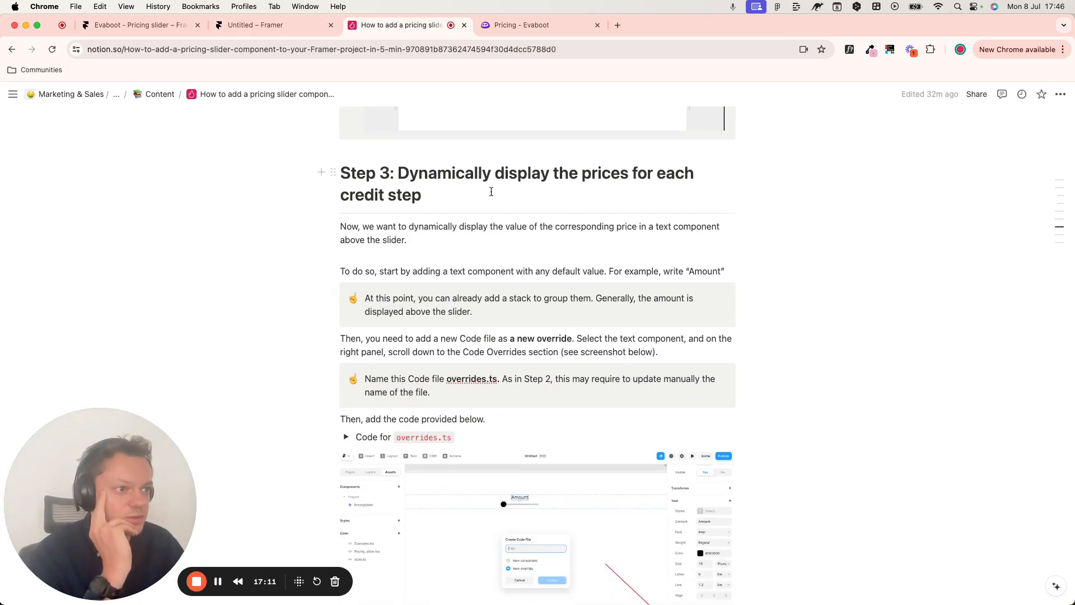
scroll(433, 114, down, 5)
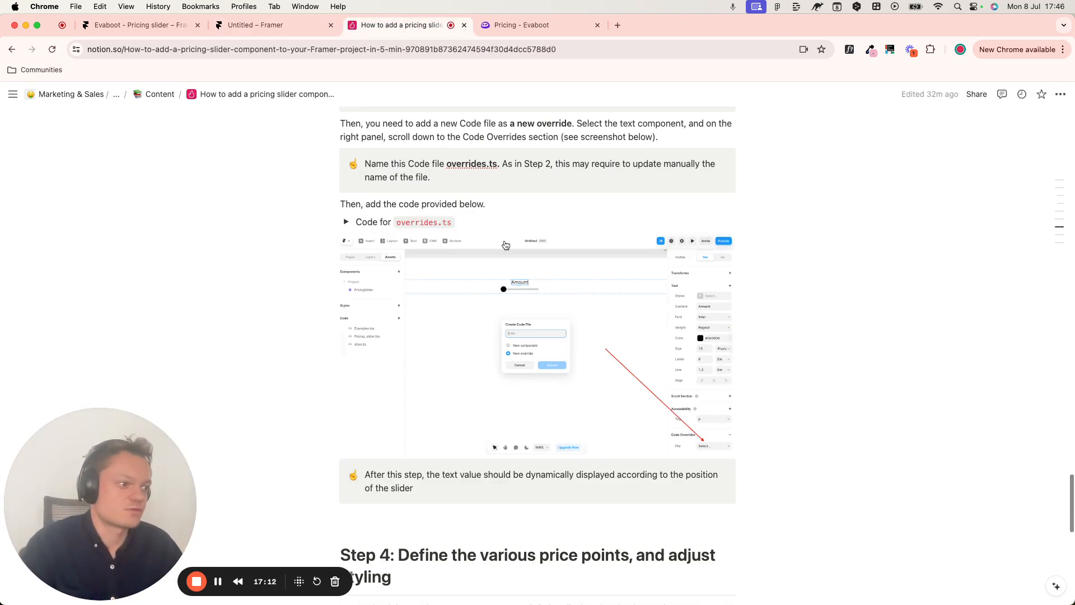
click(289, 25)
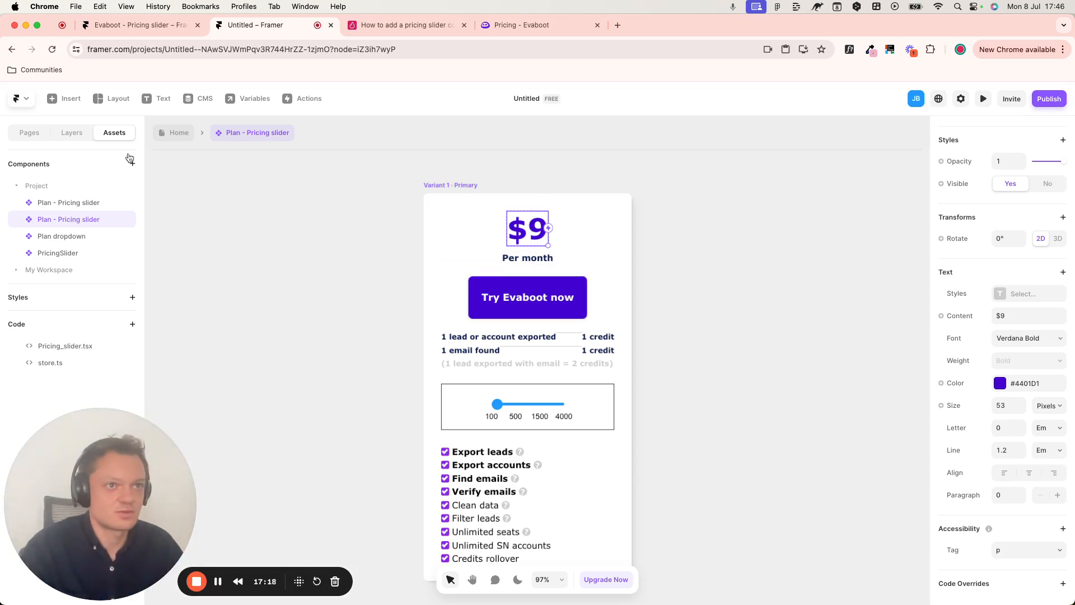
- Add a code override to the $9 price text and start a new override file for it
click(84, 133)
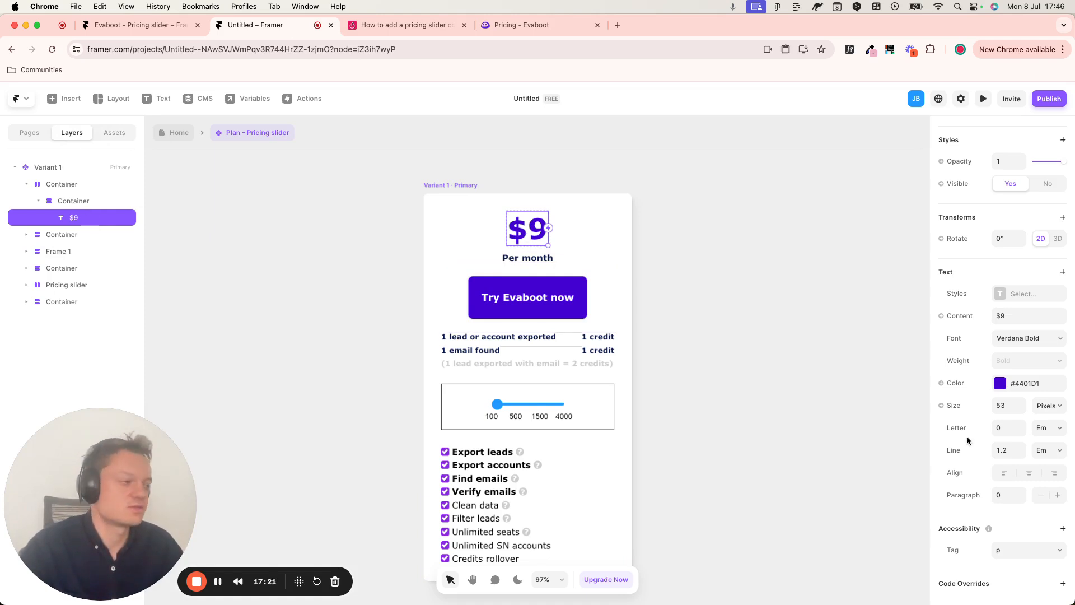
click(1063, 583)
scroll(998, 498, down, 1)
click(1029, 574)
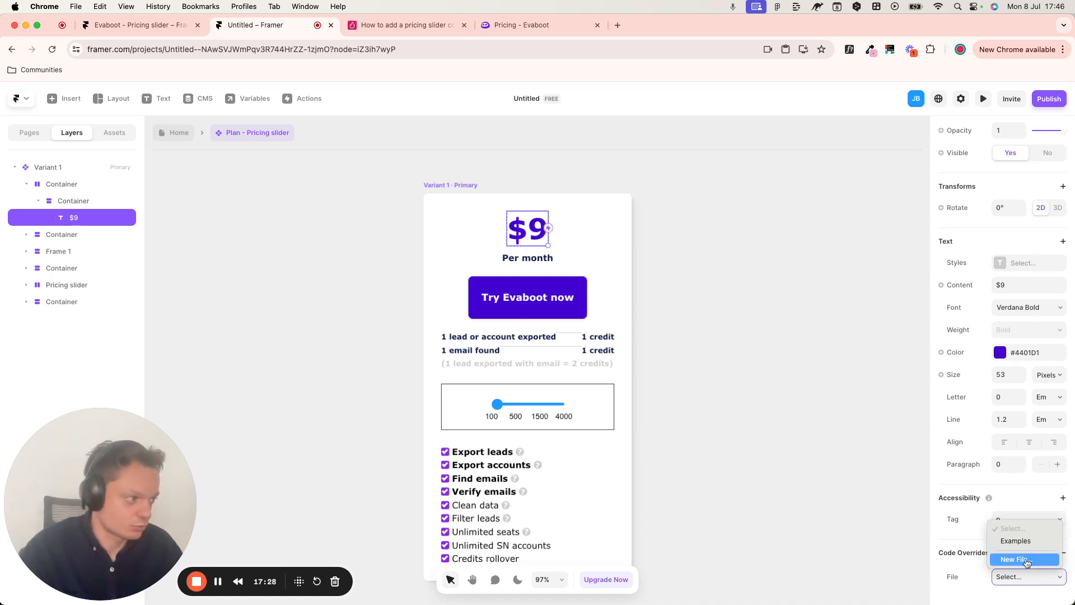
click(1026, 560)
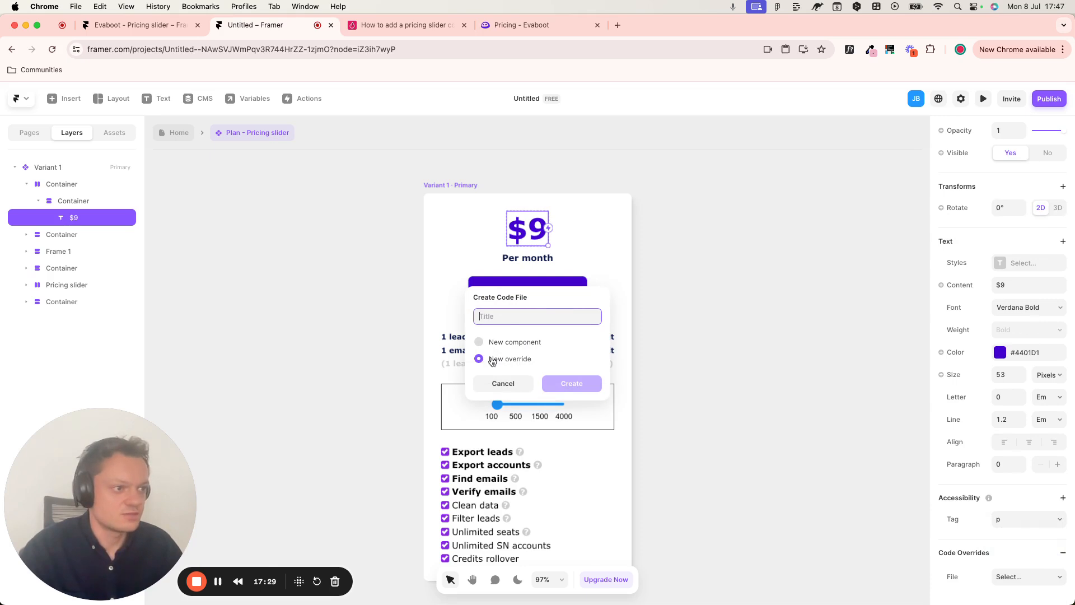
- Copy the file name overrides from the Notion guide and create the new override file in Framer under that name
click(460, 23)
scroll(571, 303, up, 3)
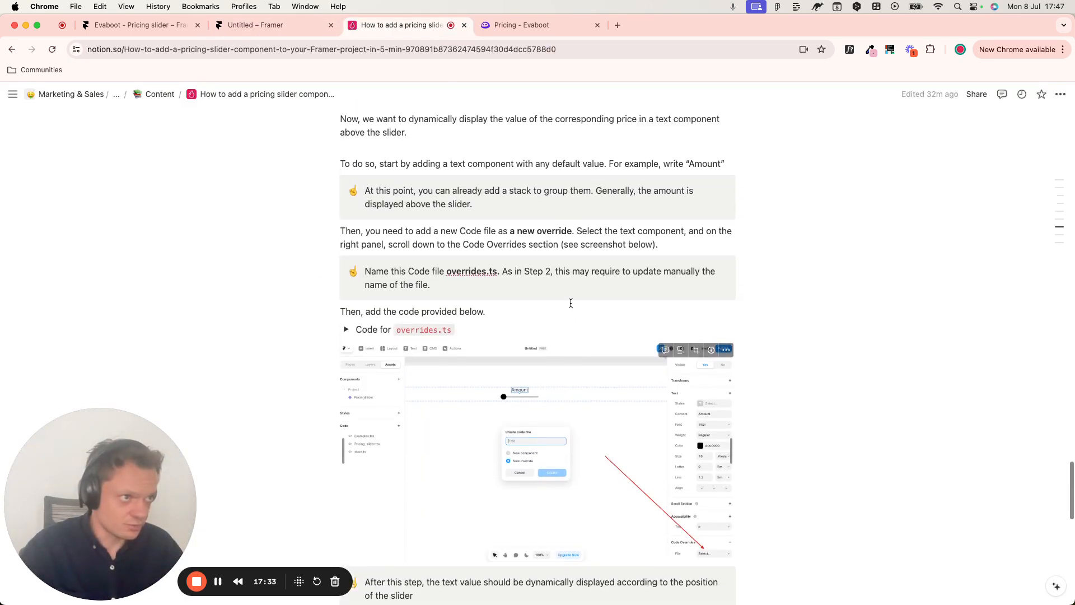
scroll(571, 303, up, 1)
drag(446, 288, 489, 288)
key(super+c)
click(263, 25)
key(super+v)
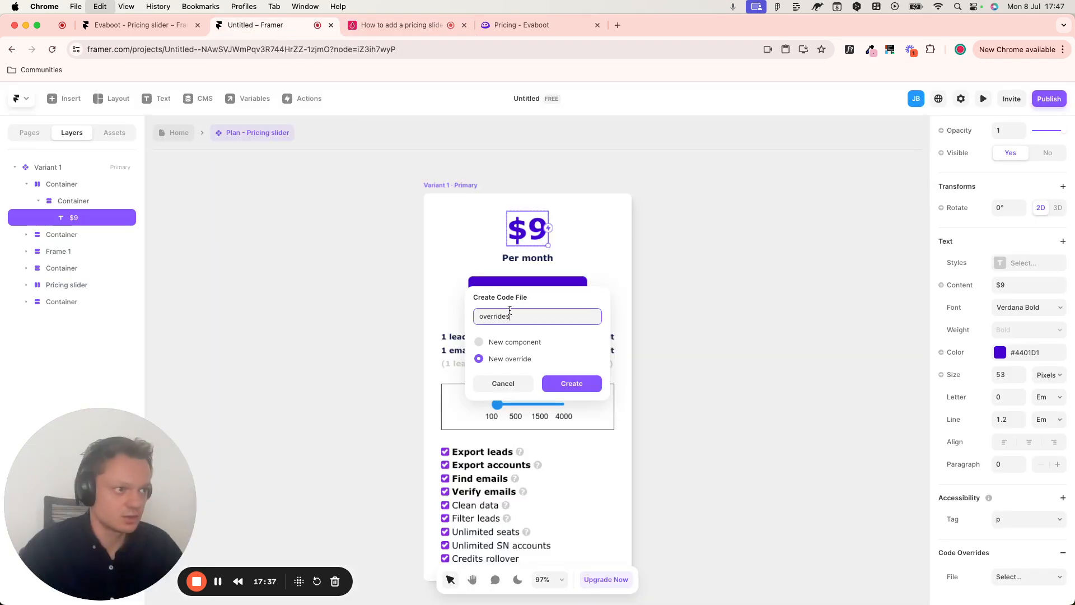
click(572, 383)
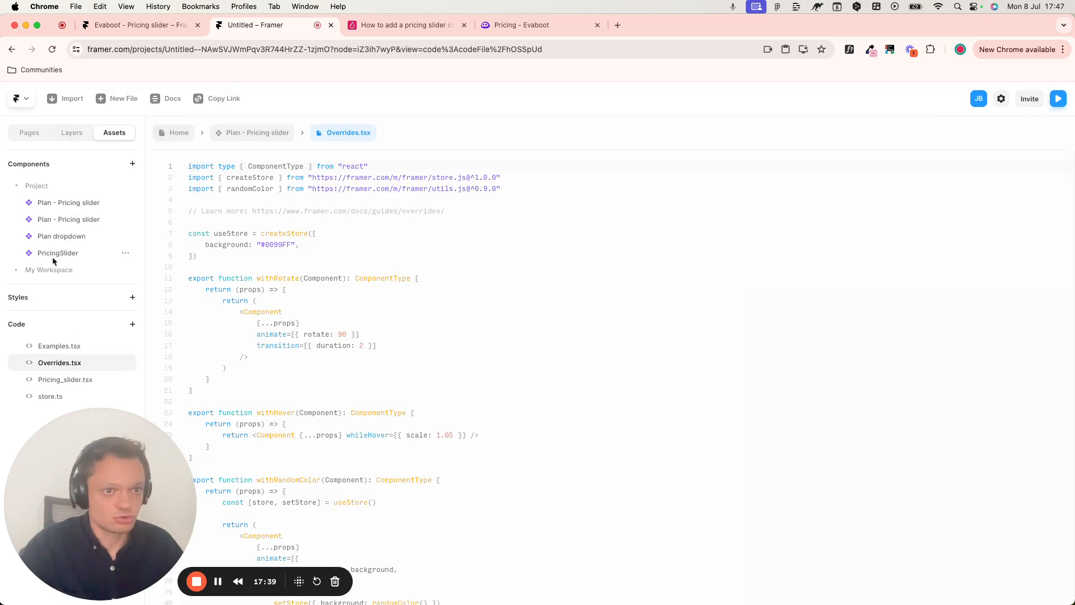
- Rename the code file Overrides.tsx as overrides.ts
click(122, 363)
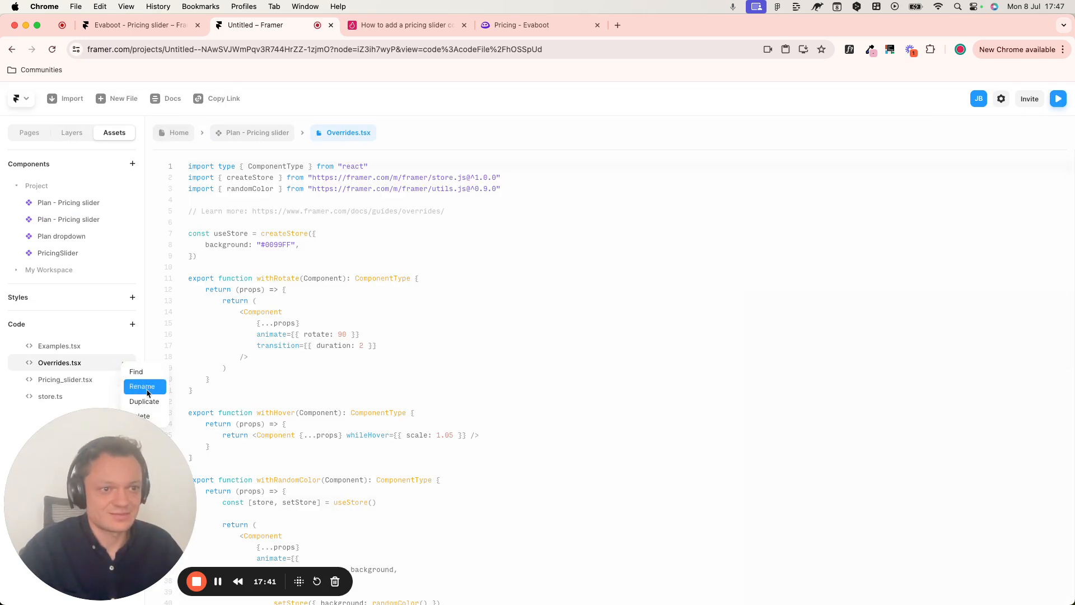
click(147, 386)
click(45, 363)
key(BackSpace)
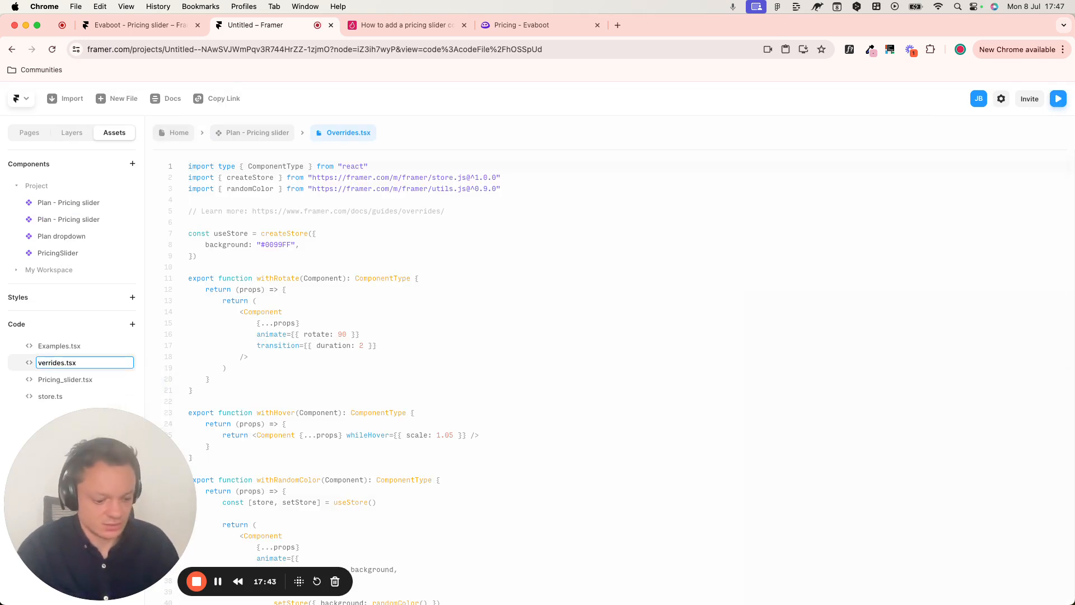
text(o)
key(End)
key(BackSpace)
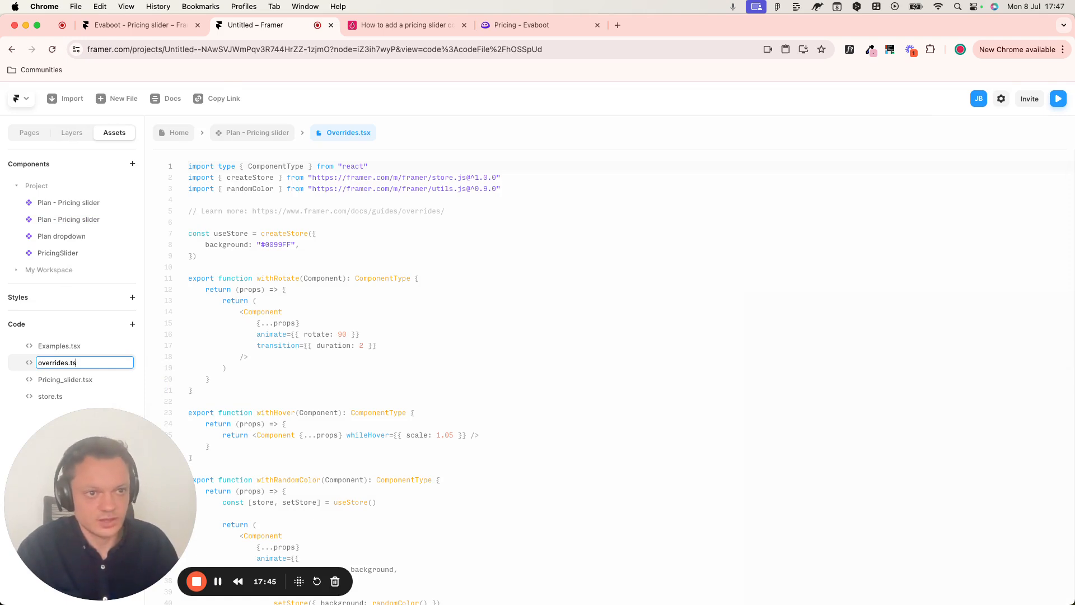
key(Return)
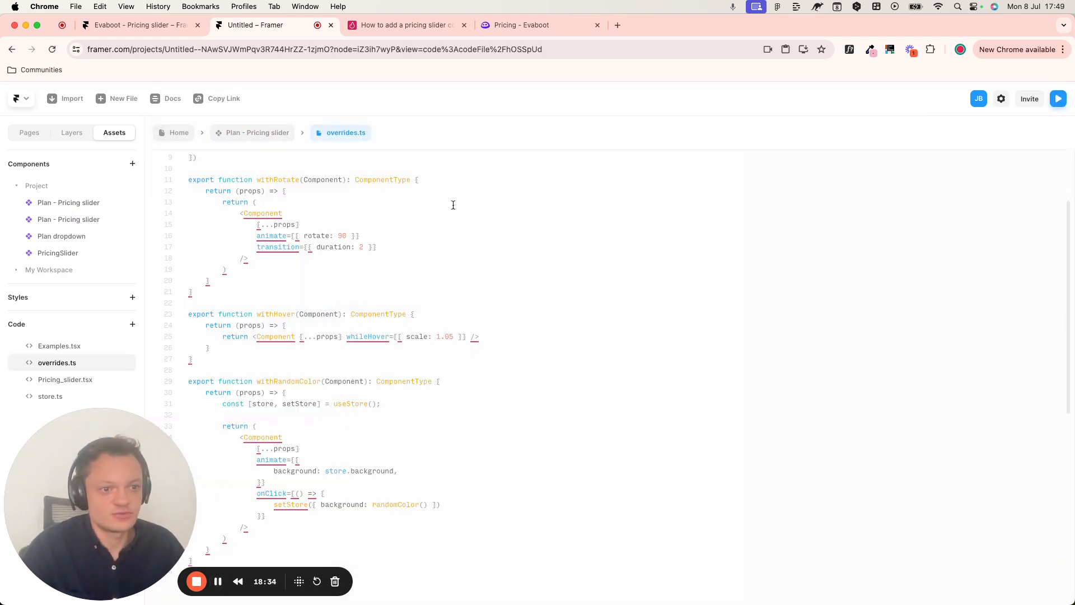
- Replace all the code in overrides.ts with the overrides.ts code block copied from the Notion guide
scroll(414, 236, up, 4)
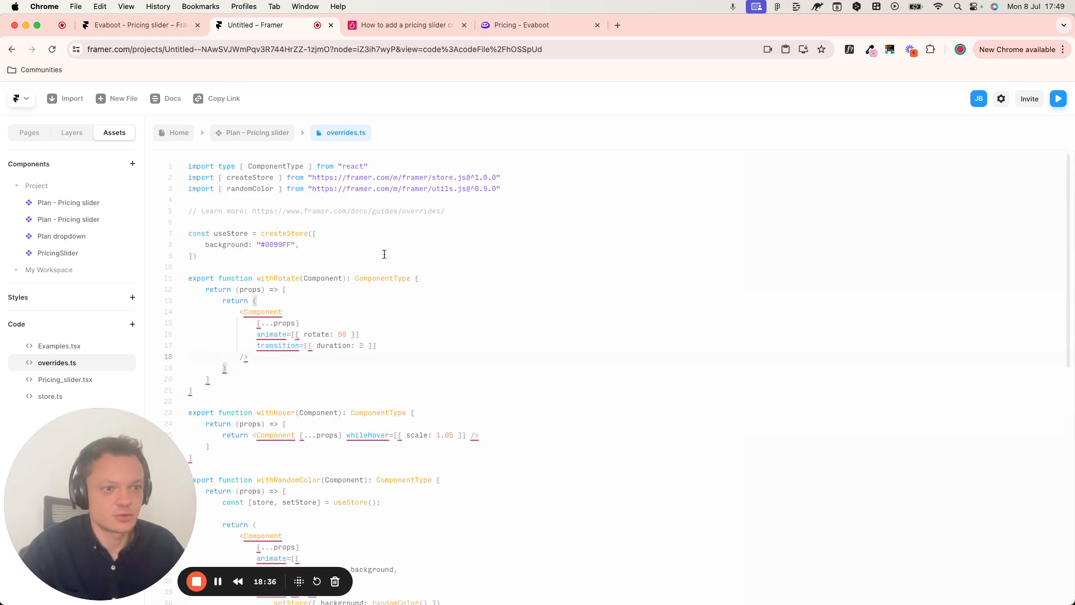
click(425, 26)
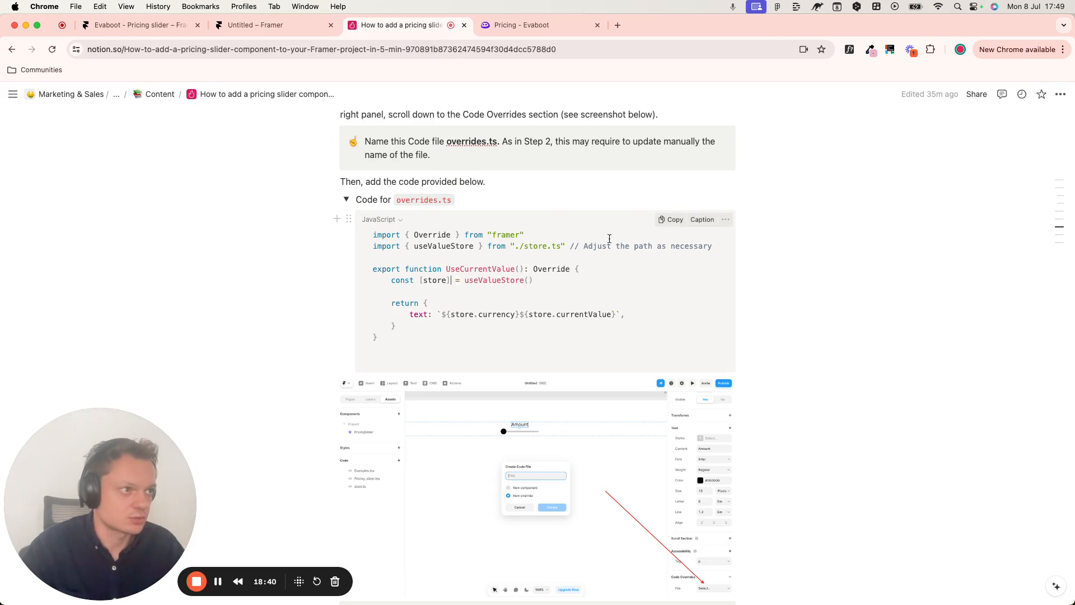
click(671, 220)
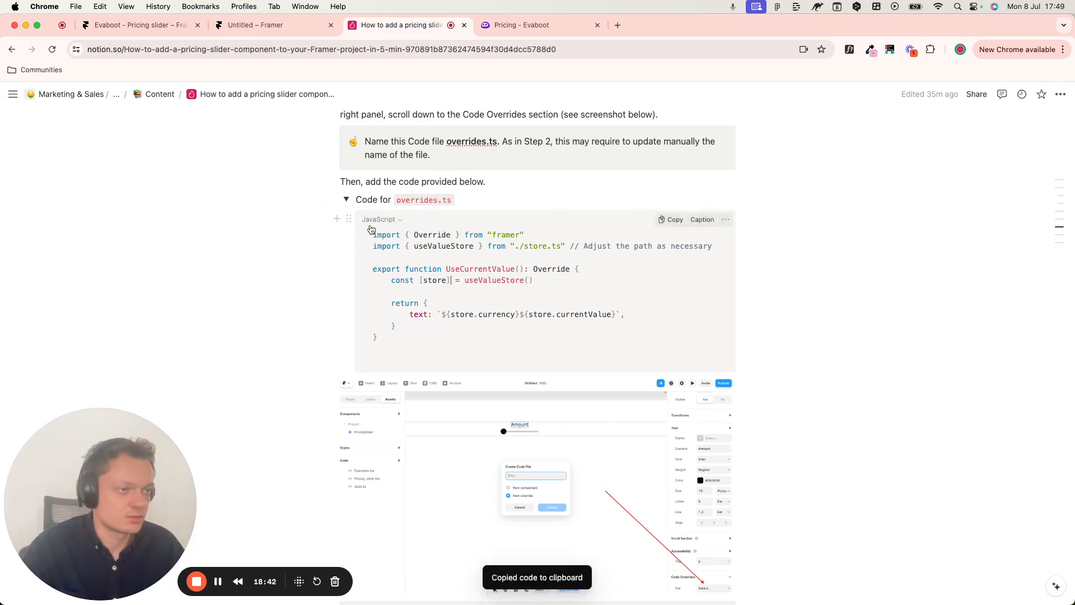
click(272, 25)
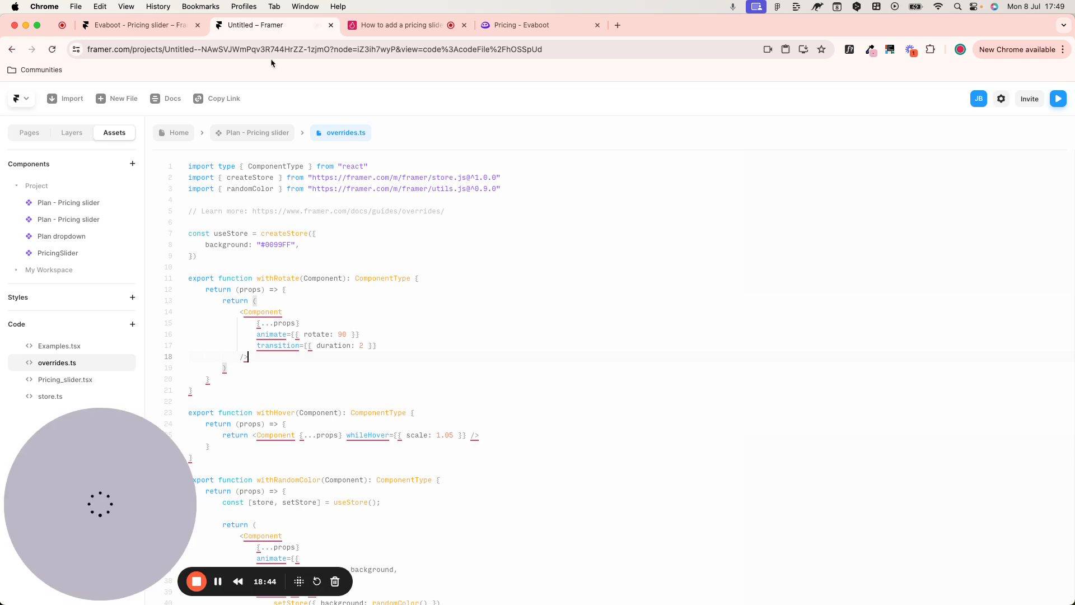
click(307, 402)
key(cmd+a)
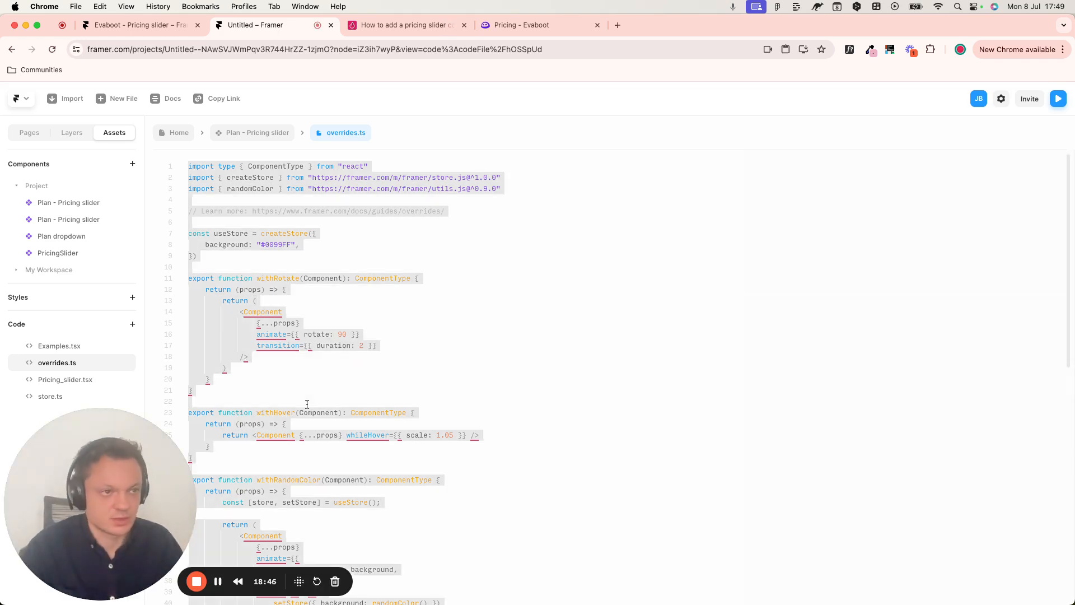
key(cmd+v)
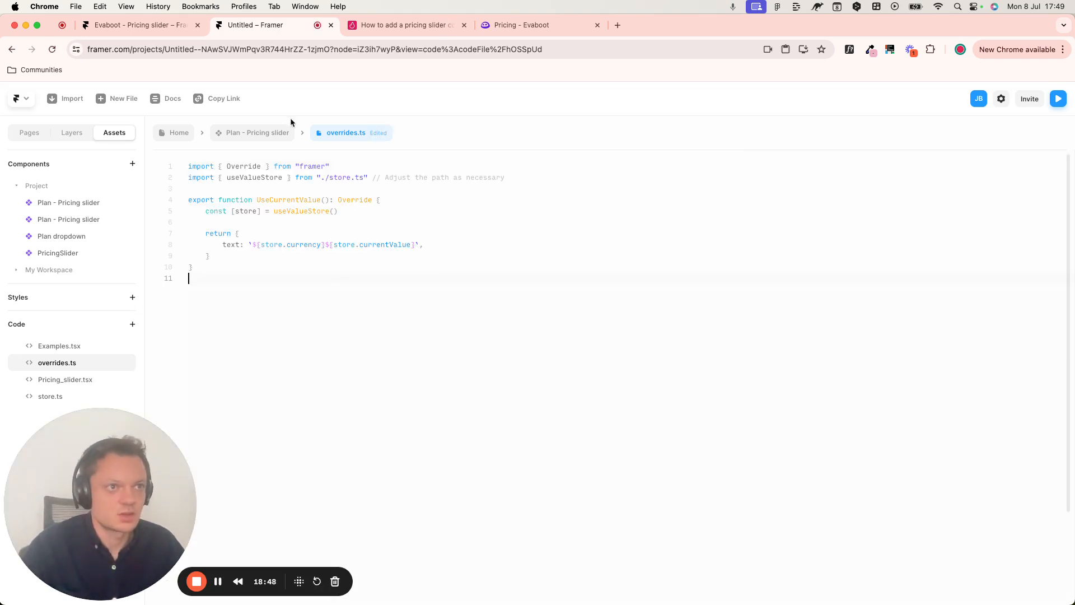
- Return to the Plan - Pricing slider component and apply the UseCurrentValue override from the overrides file to the $9 price text
click(268, 135)
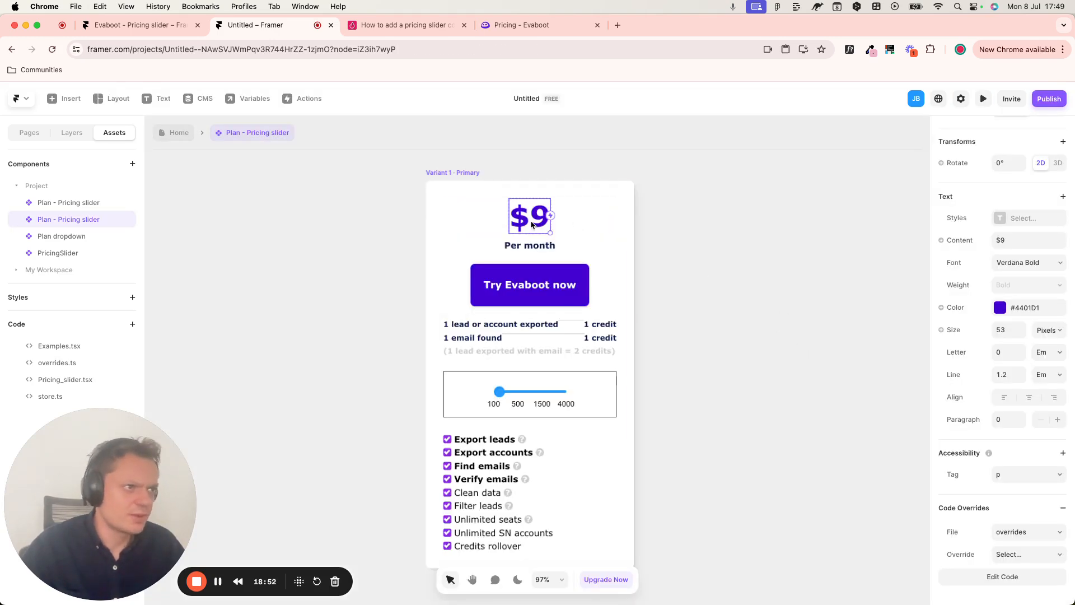
click(1038, 534)
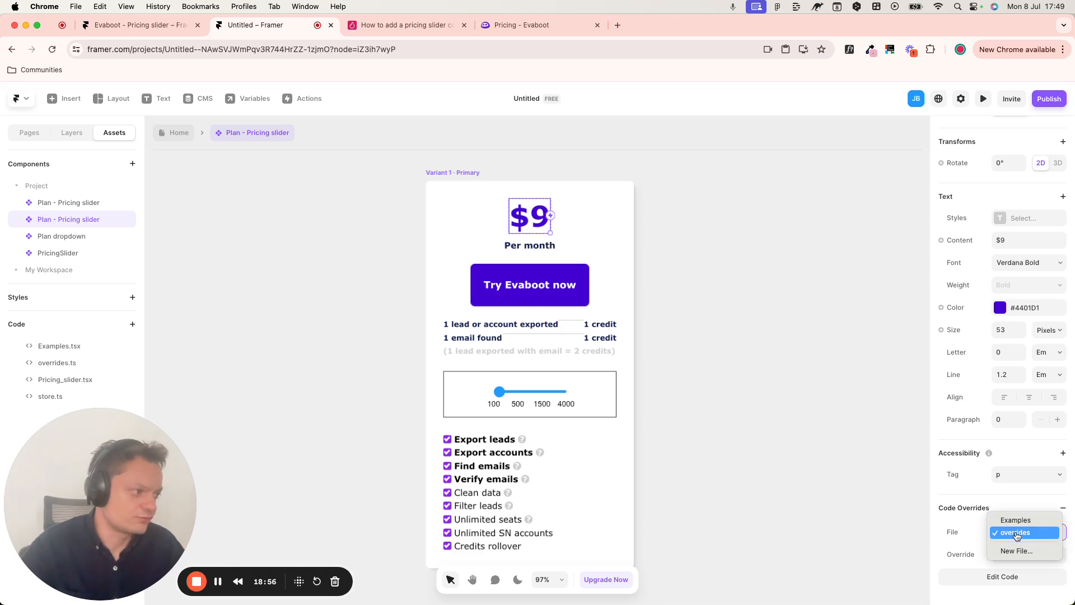
click(1017, 534)
click(1017, 554)
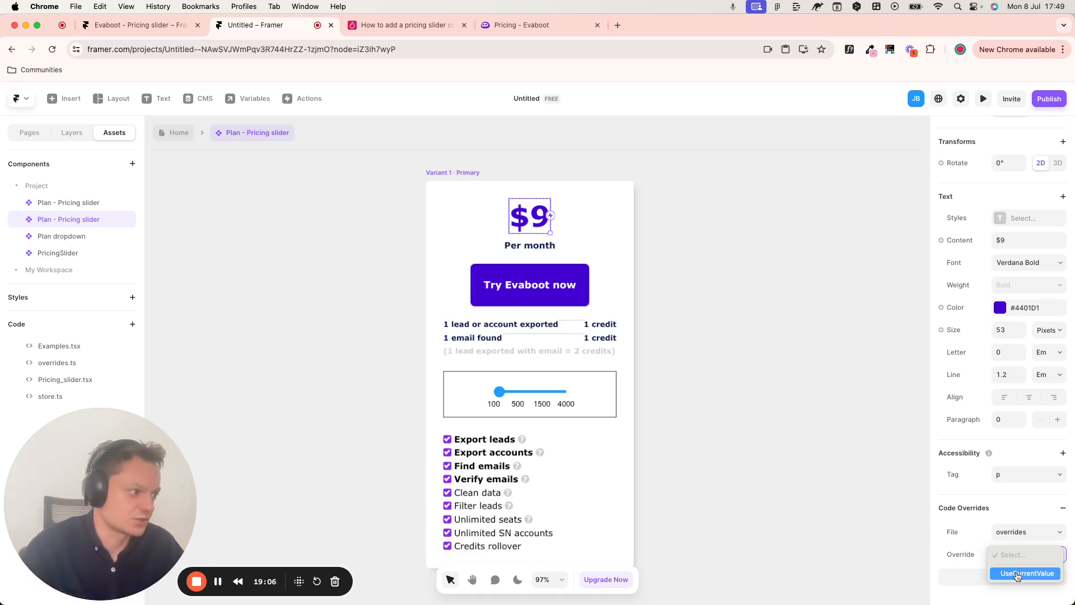
click(1017, 574)
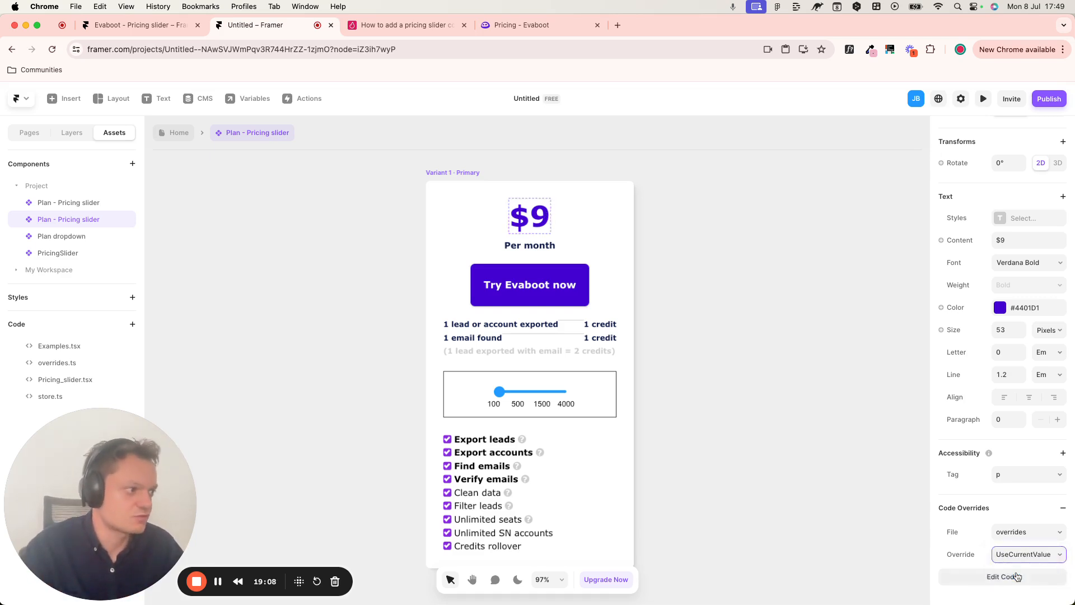
click(850, 364)
click(848, 344)
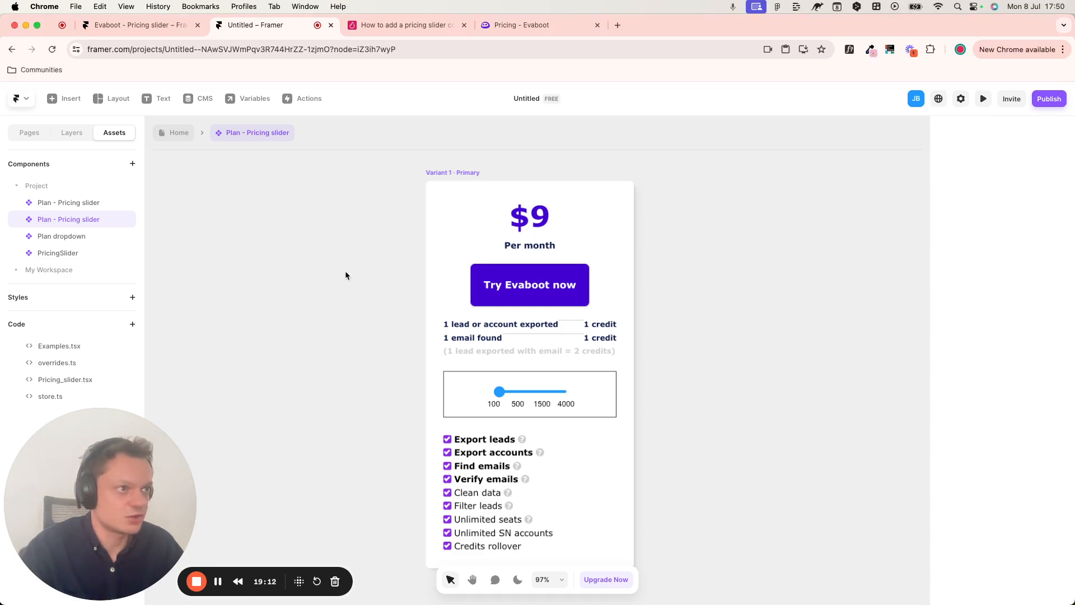
- Set the currency of the card's PricingSlider to EUR and select the primary variant
click(450, 173)
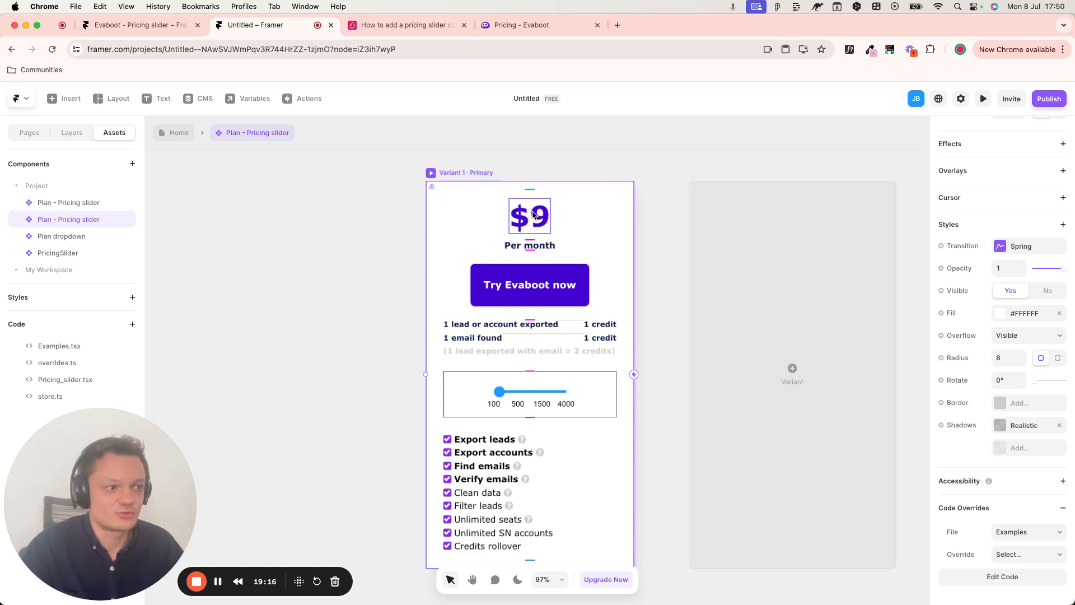
click(542, 405)
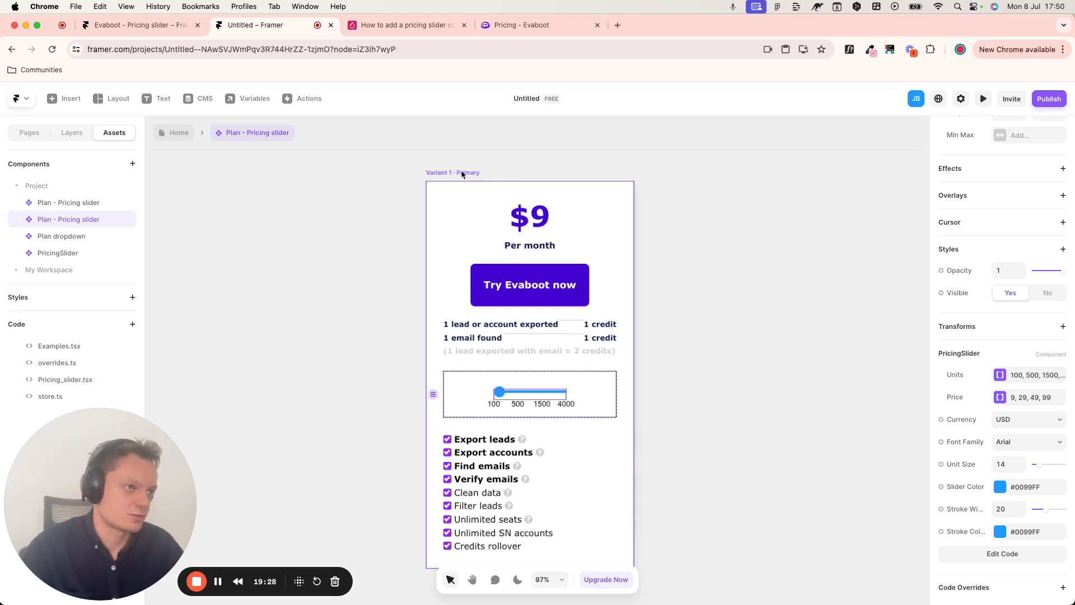
click(1047, 424)
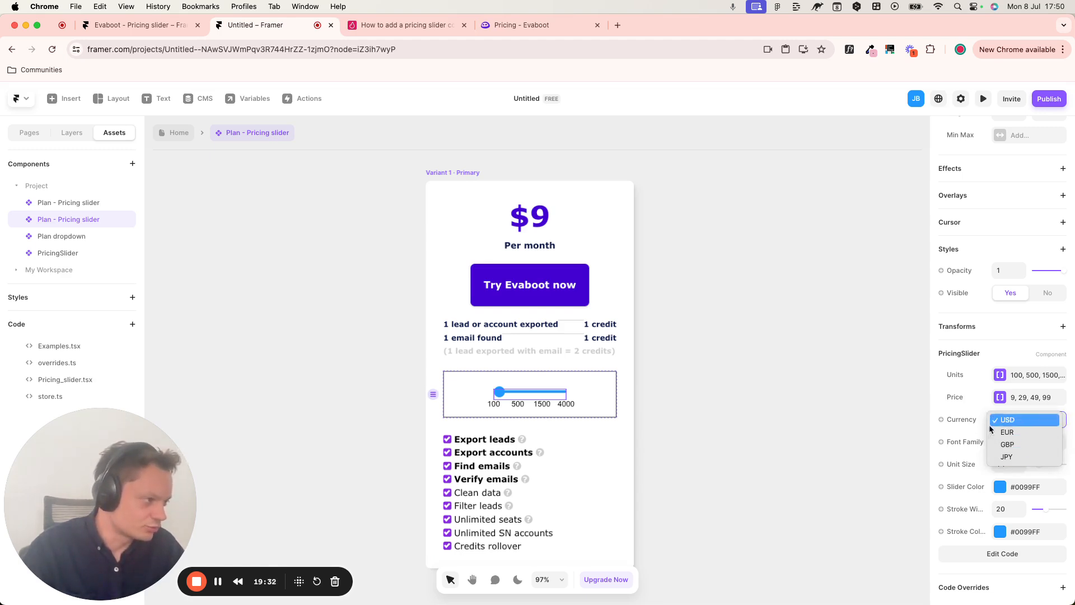
click(1020, 432)
click(457, 173)
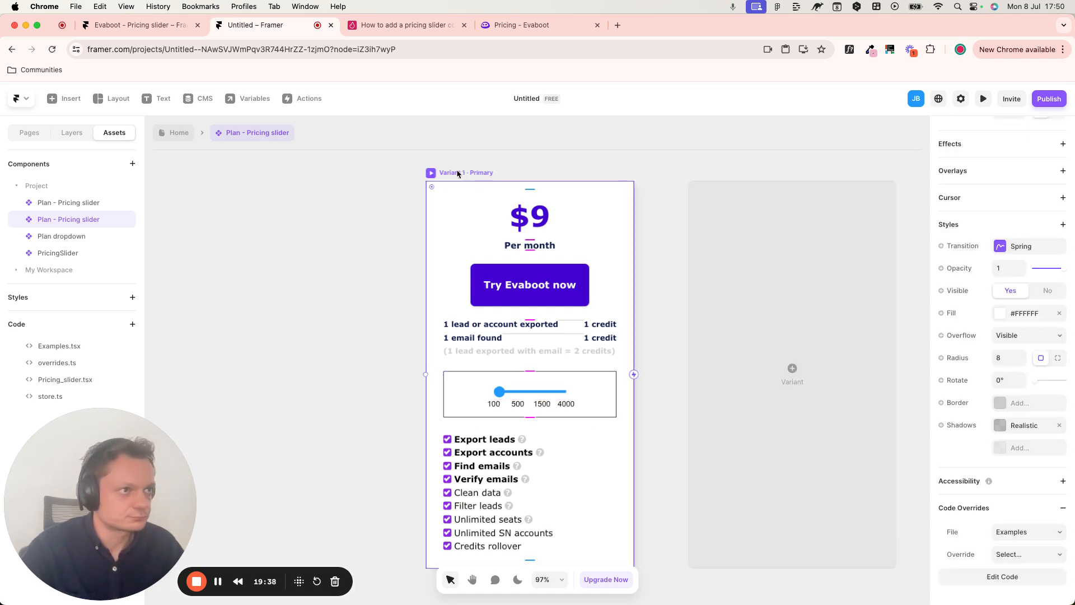
- Preview the plan card, test the pricing slider at the 100, 500, 1500 and 4000 stops, and return to the canvas
key(super+p)
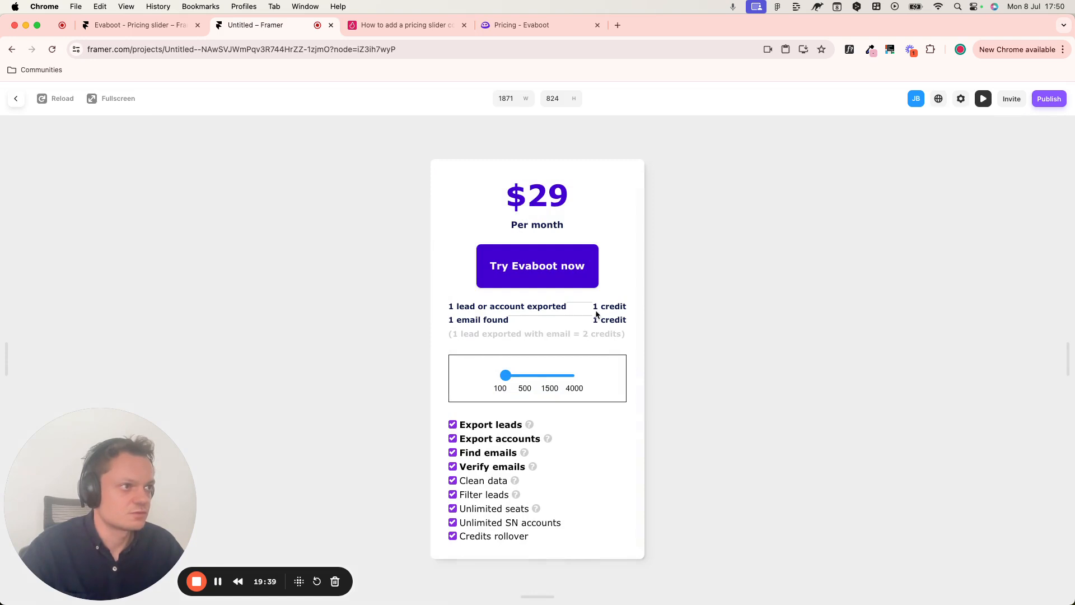
click(525, 376)
click(506, 376)
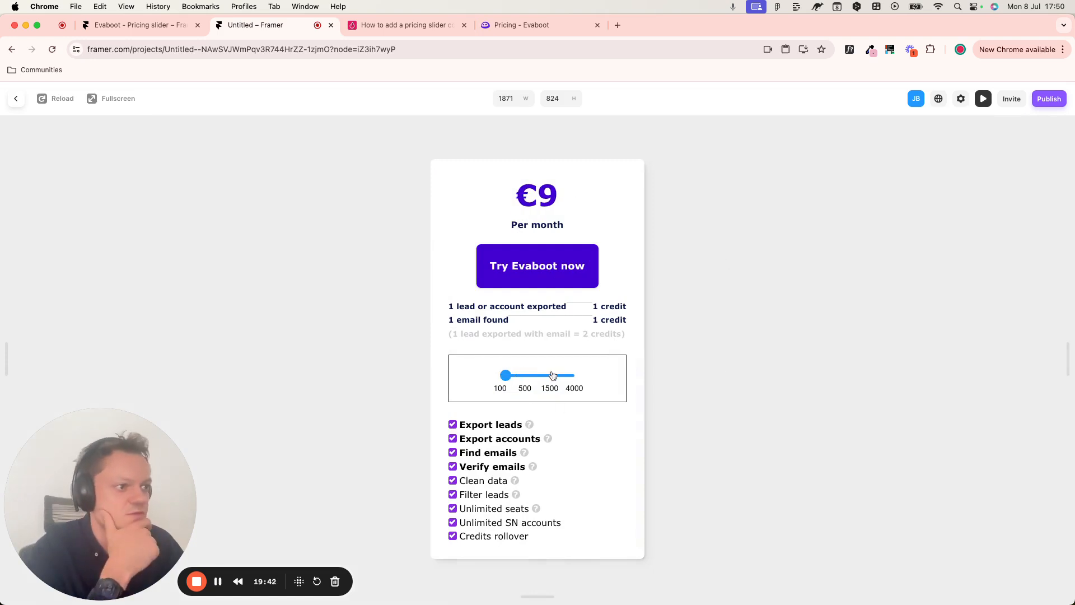
click(526, 381)
click(548, 381)
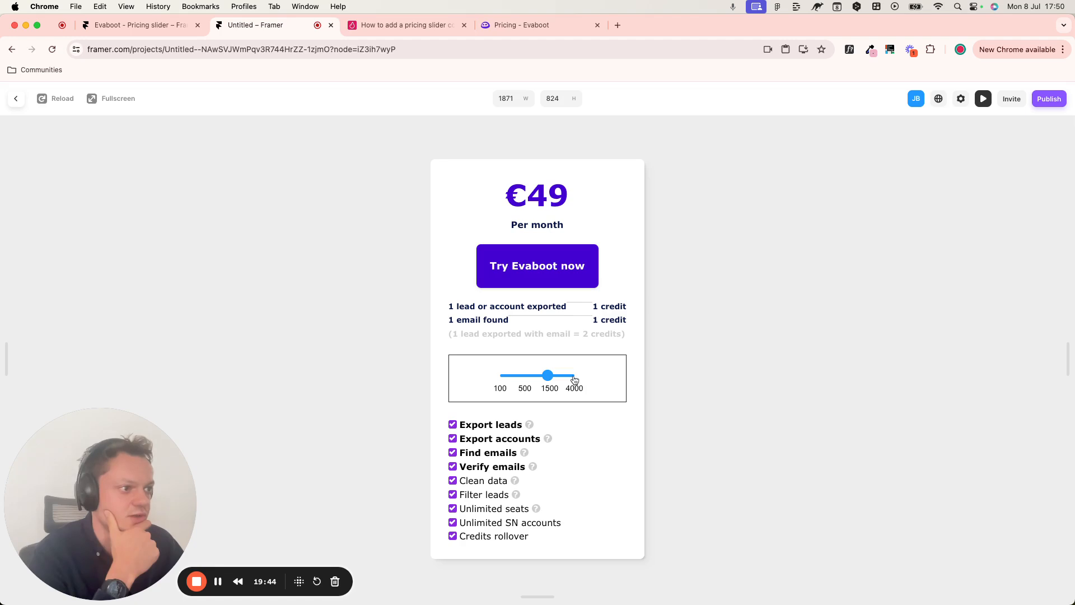
click(575, 380)
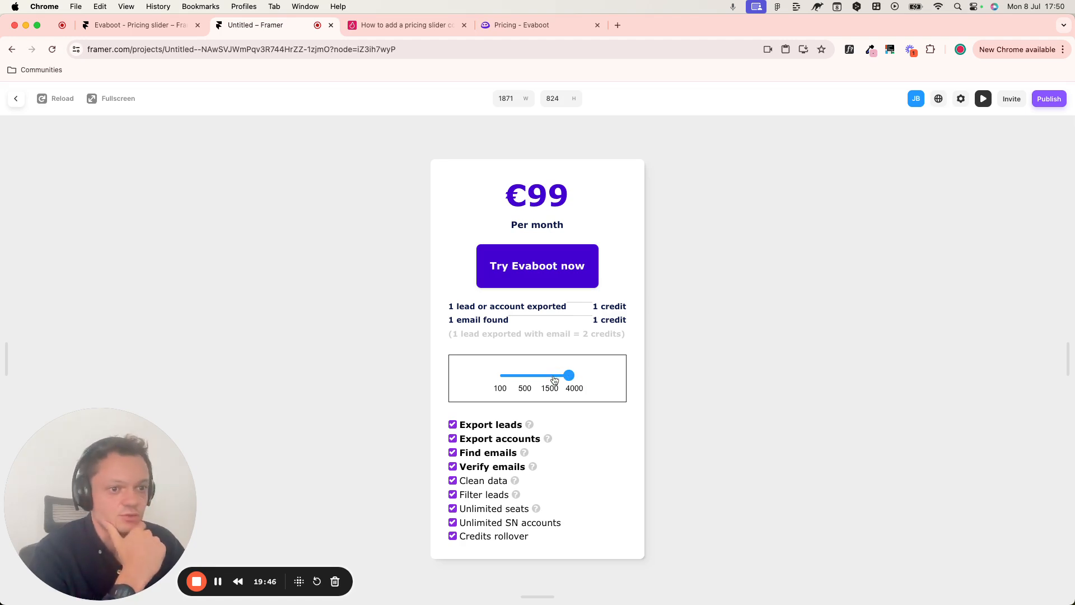
click(549, 381)
click(524, 381)
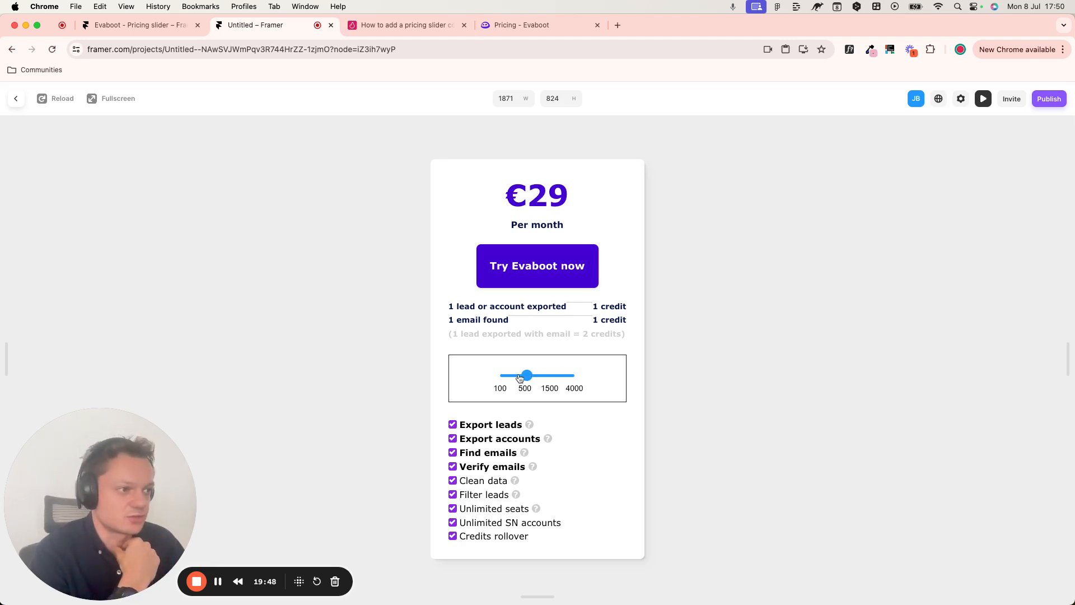
click(505, 377)
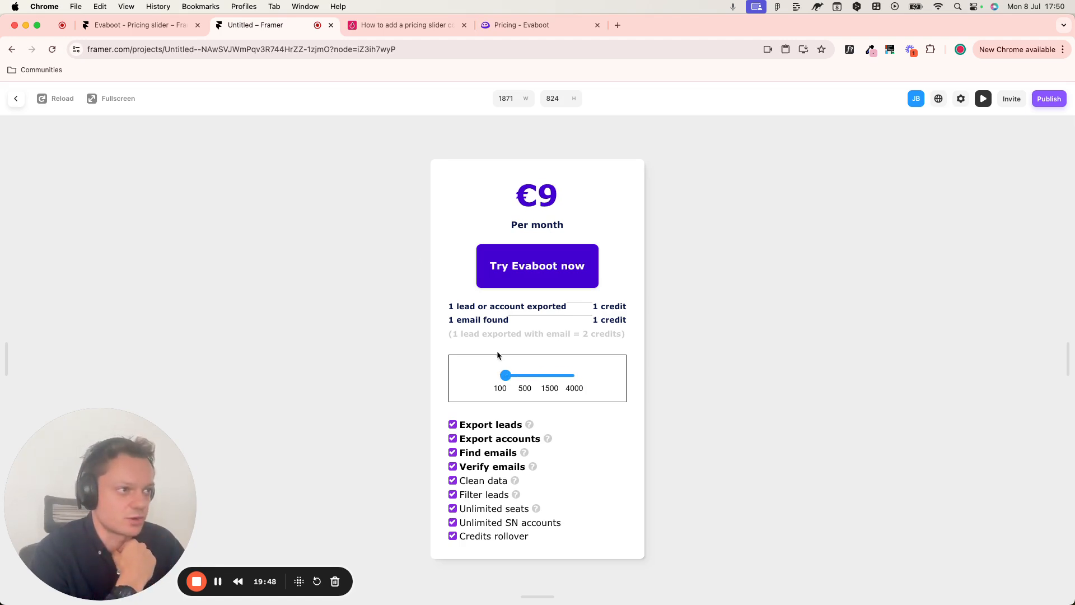
click(18, 101)
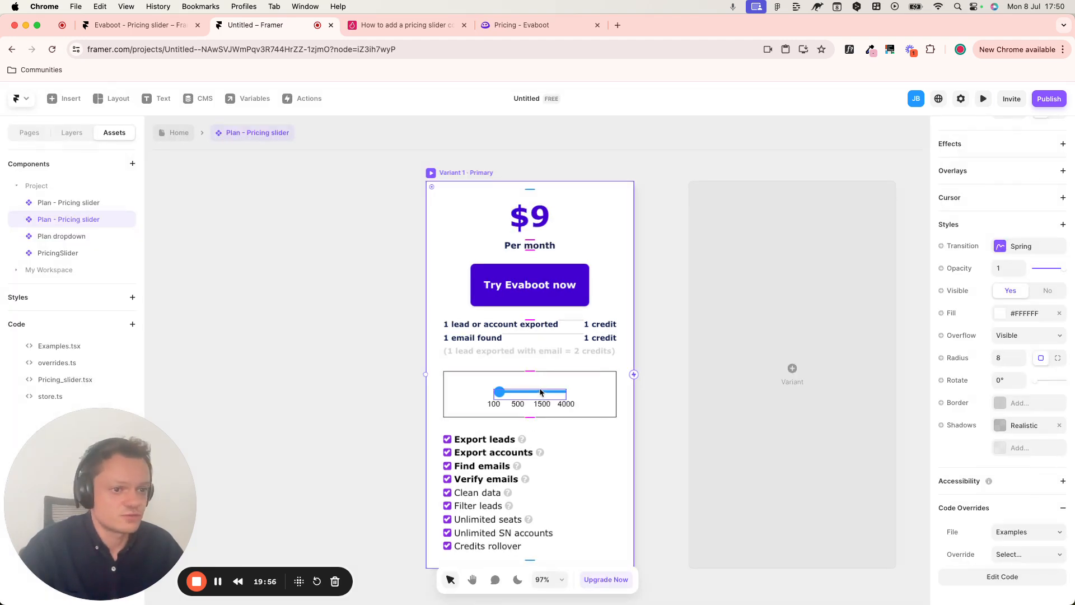
- Remove the solid border from the frame around the pricing slider
scroll(1041, 552, down, 5)
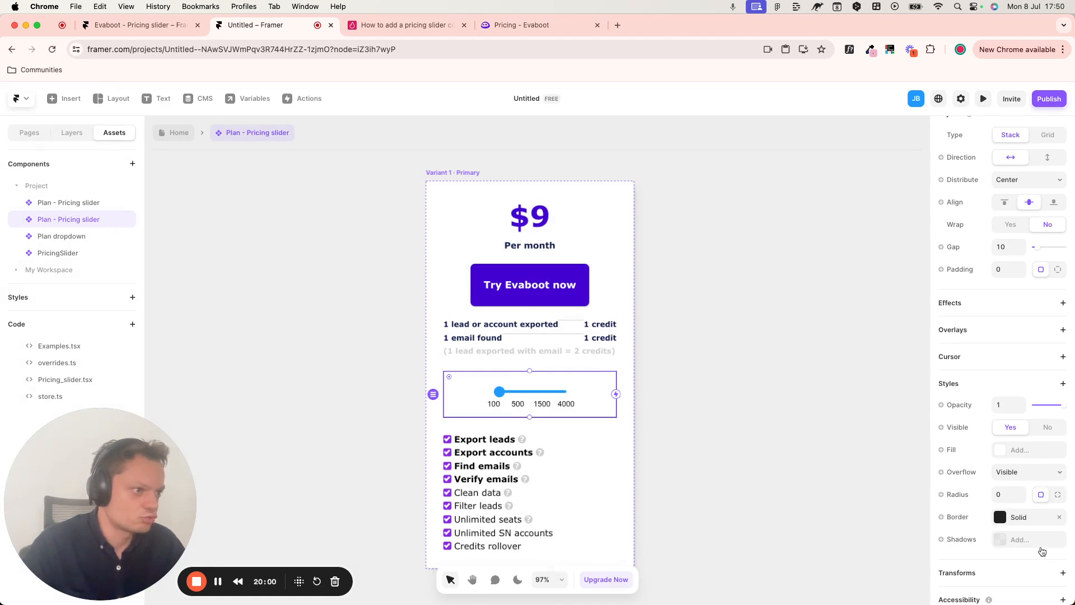
click(1059, 517)
click(840, 412)
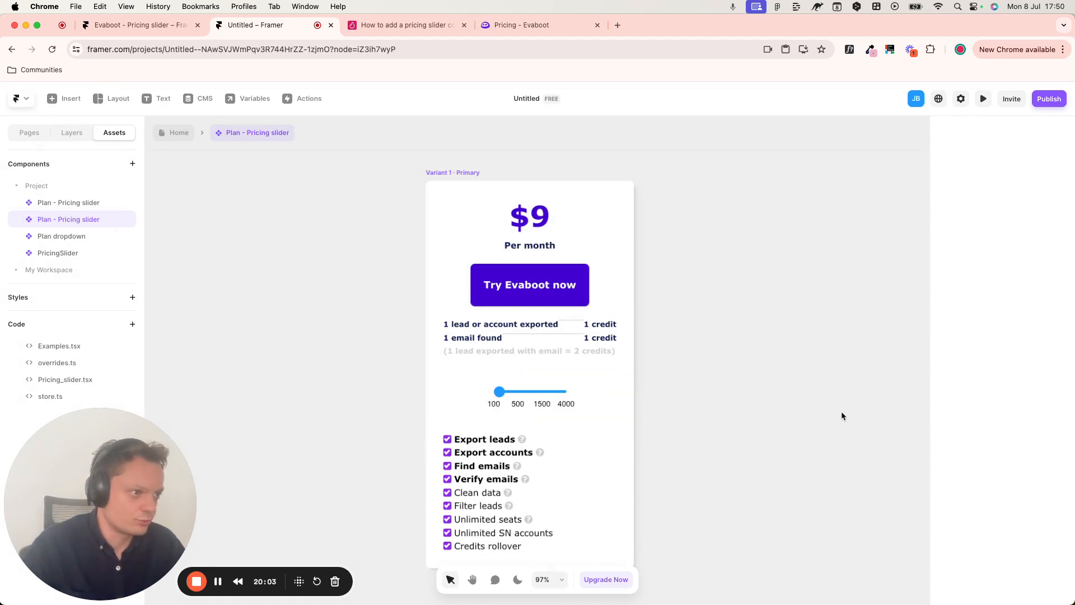
- Add a fifth unit of 8000 to the PricingSlider, taking the credit tiers from the Evaboot pricing page
click(538, 397)
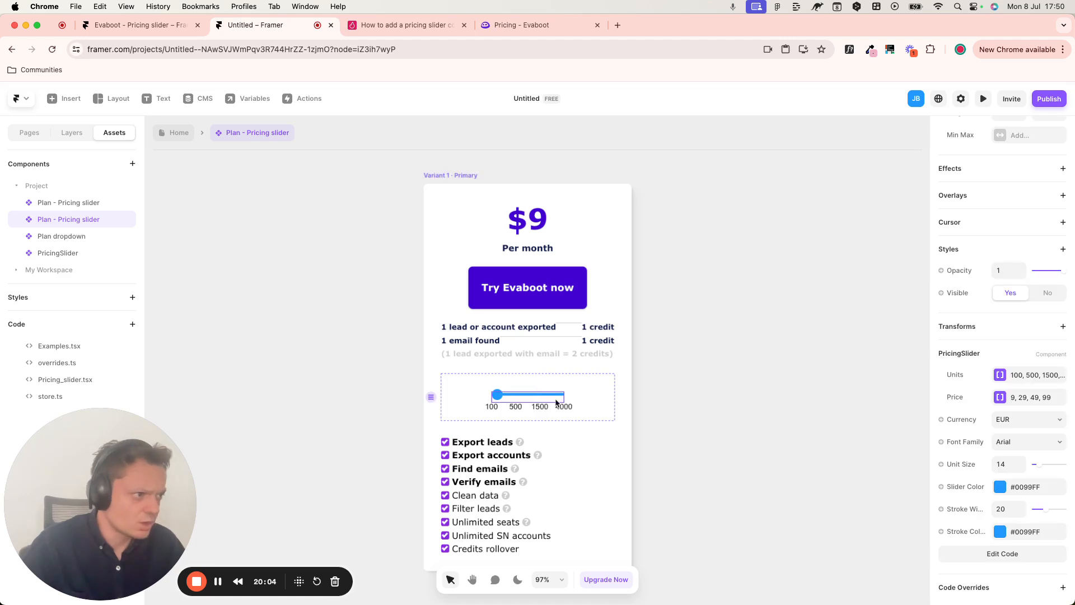
click(1022, 381)
click(840, 531)
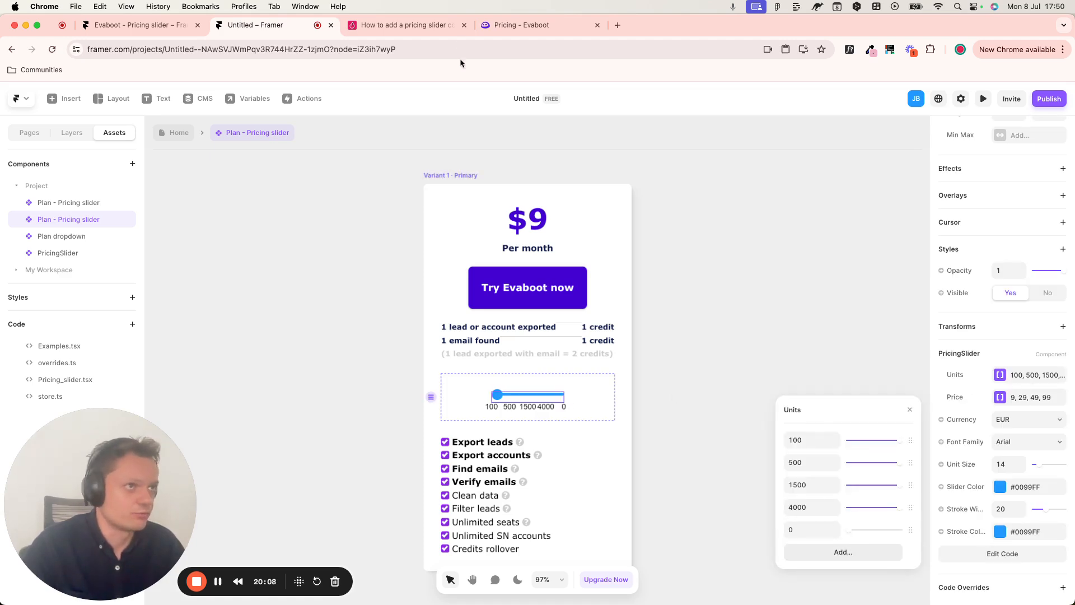
click(516, 27)
click(537, 444)
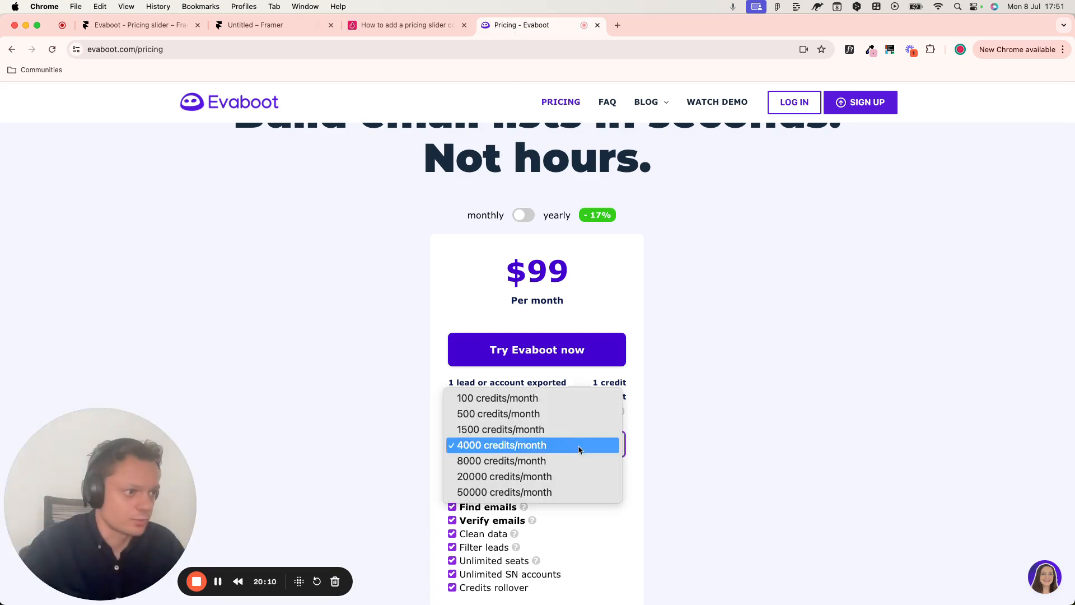
click(248, 28)
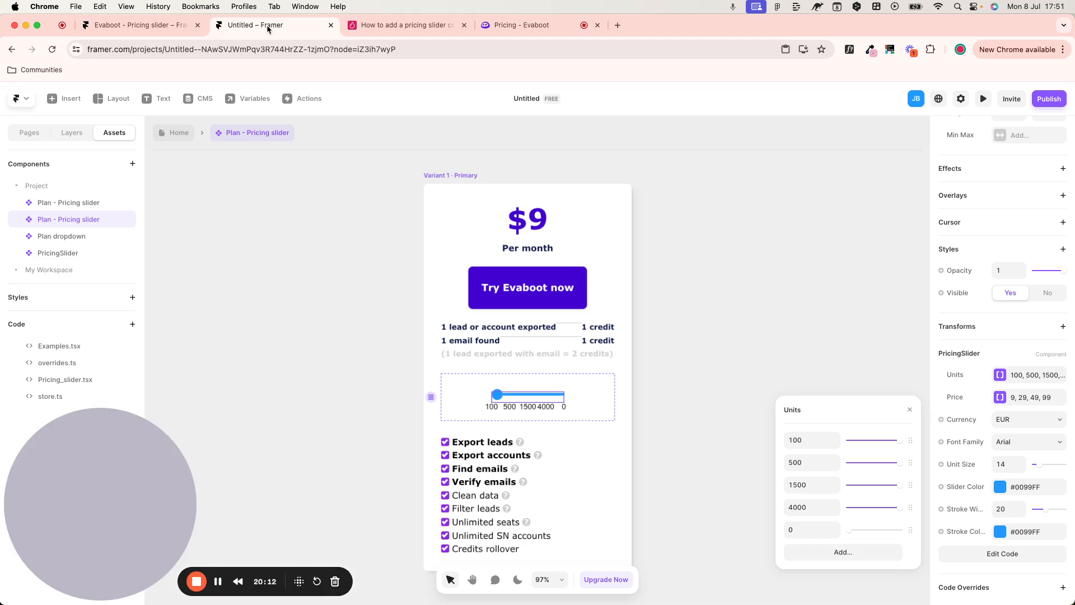
click(805, 530)
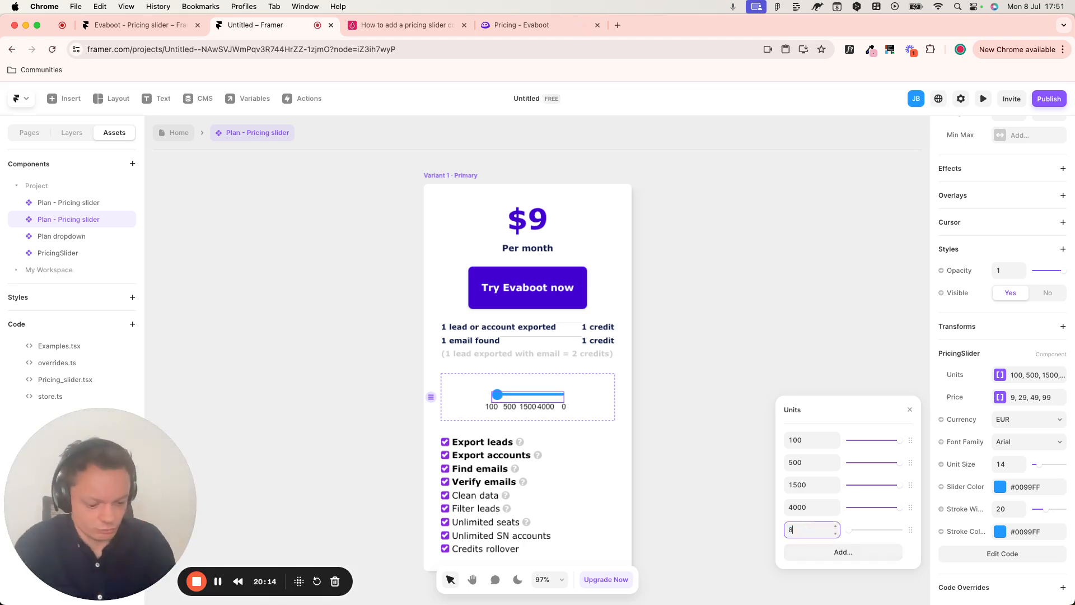
text(8000)
- Add two more units, 20000 and 50000, to the PricingSlider
click(806, 552)
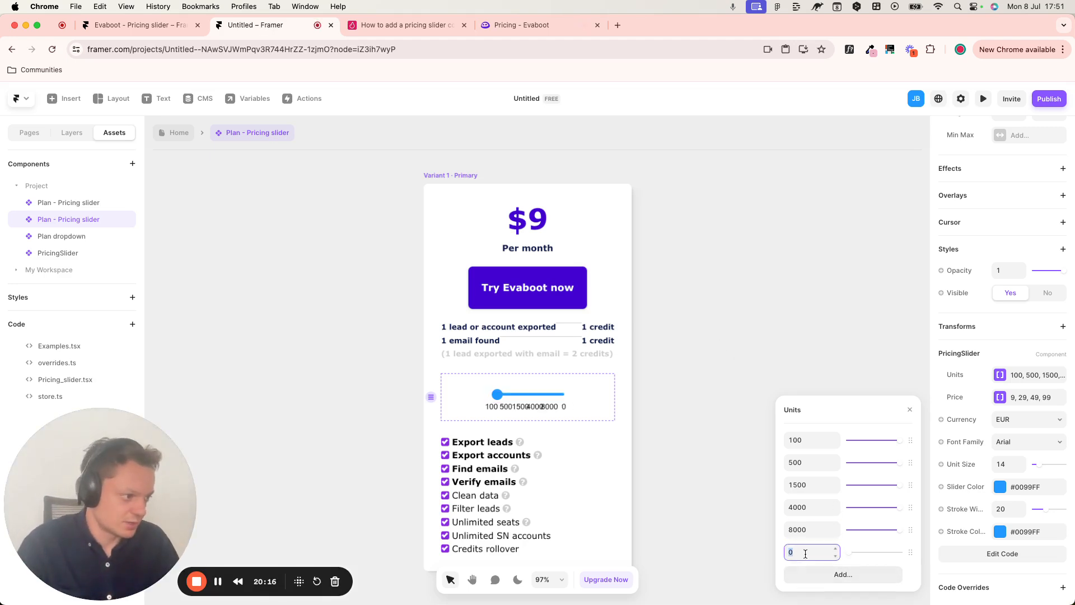
text(20000)
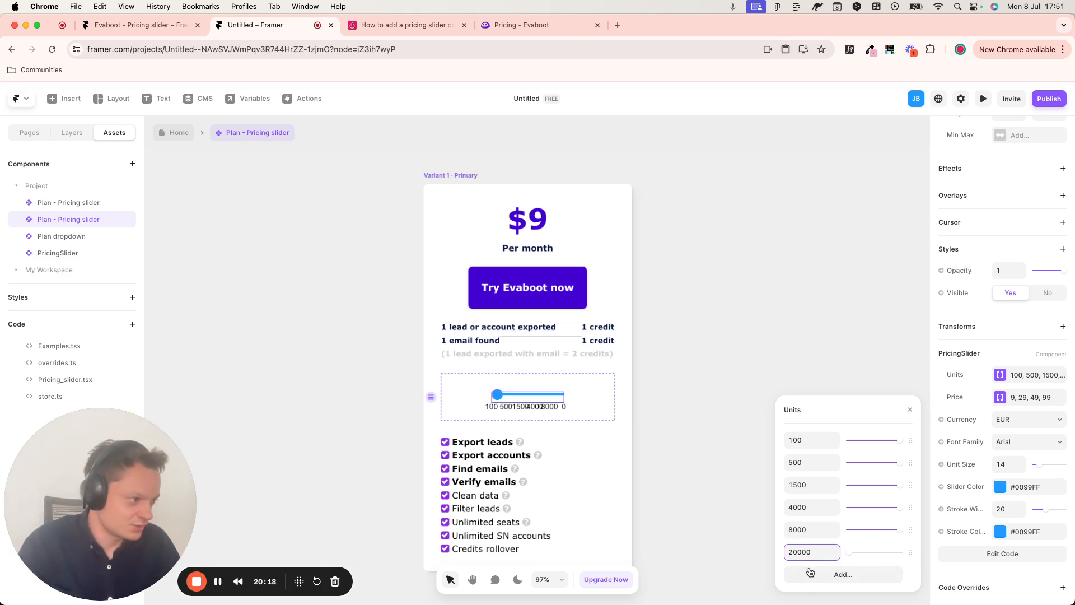
click(809, 575)
click(806, 558)
text(5)
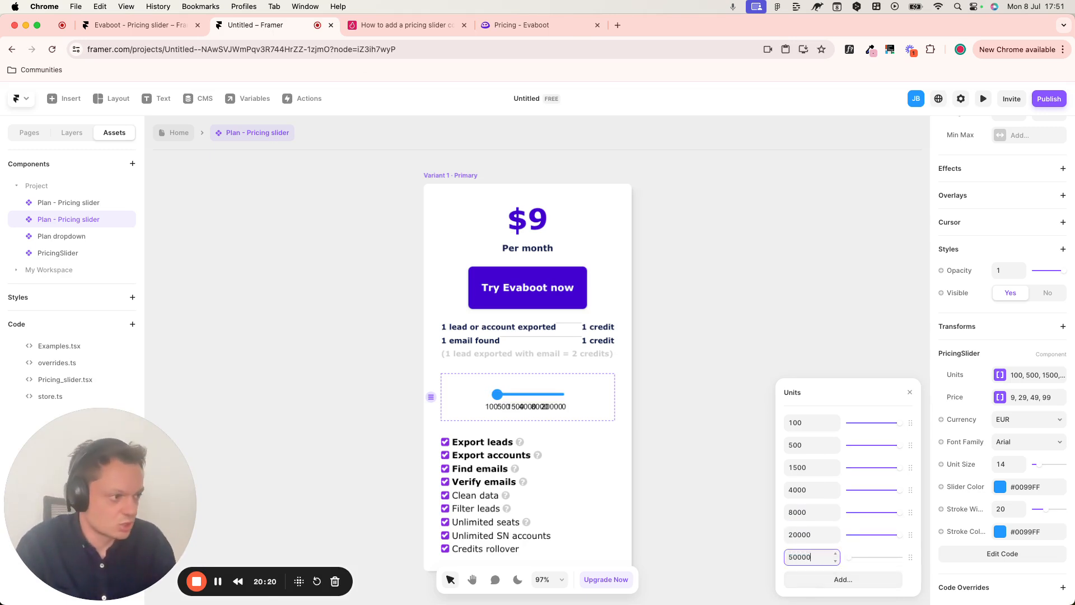
text(0000)
- Look up the monthly prices of the credit tiers above 4000 on the Evaboot pricing page and return to the Framer project
click(1043, 397)
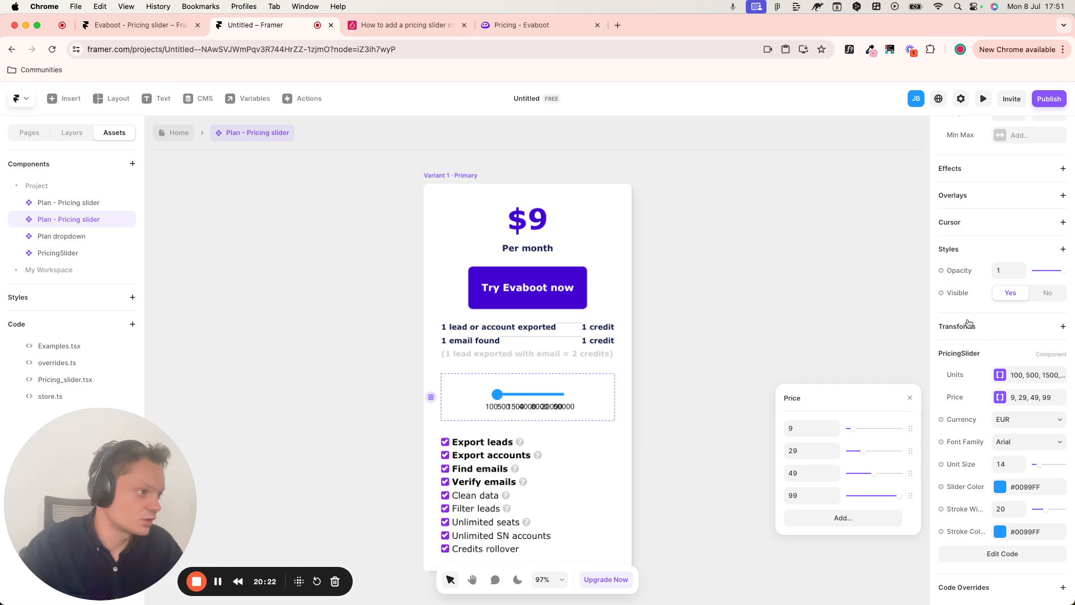
click(515, 24)
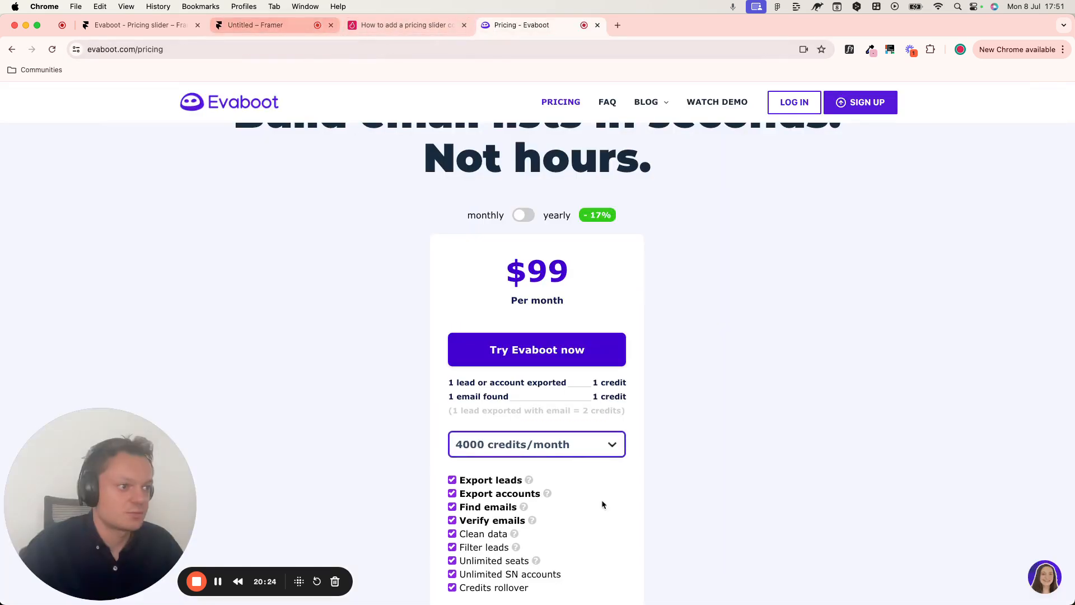
click(579, 451)
click(524, 326)
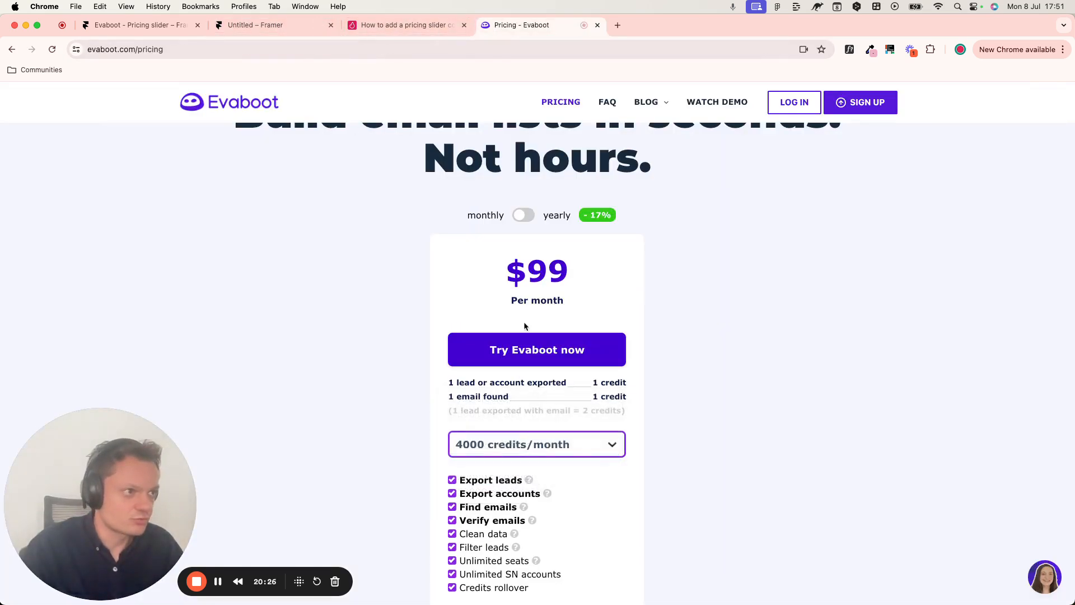
click(569, 447)
click(541, 460)
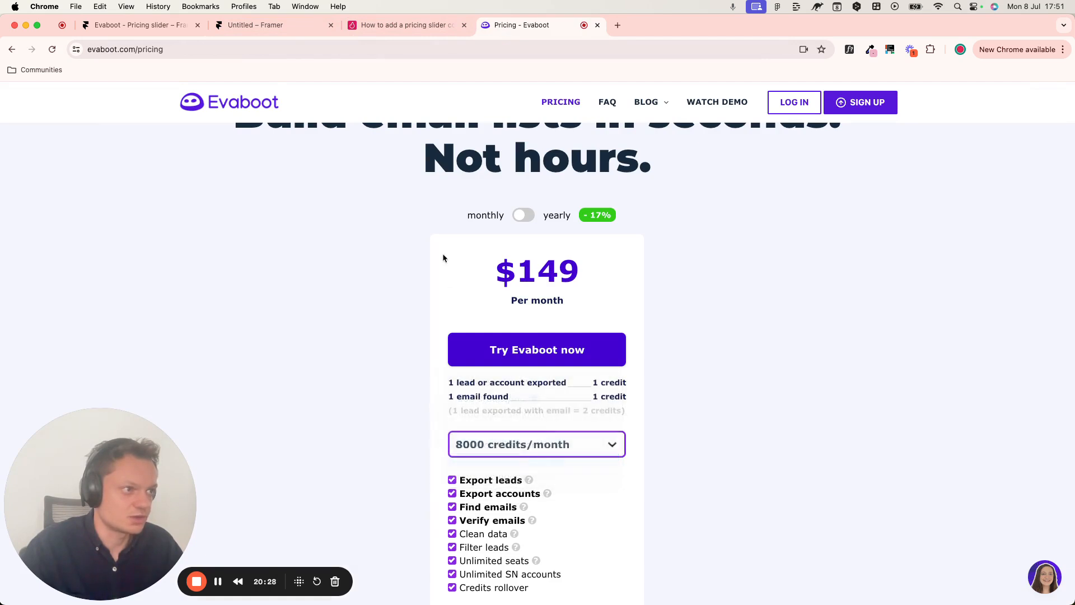
click(541, 452)
click(541, 468)
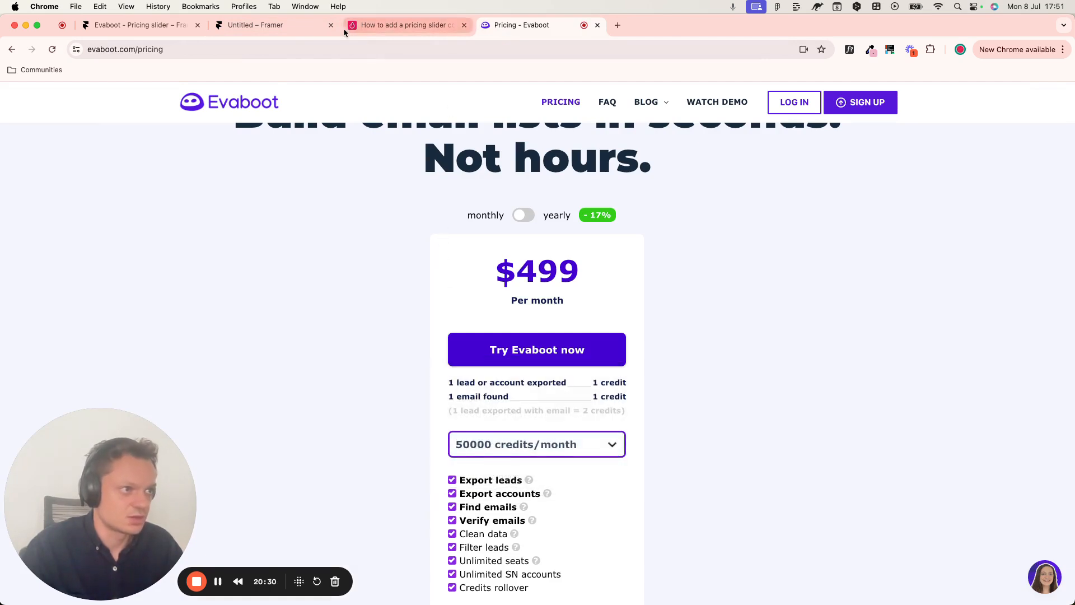
click(263, 25)
- Add the prices 149, 299 and 499 to the PricingSlider, checking the last one against the Evaboot pricing page
click(1036, 400)
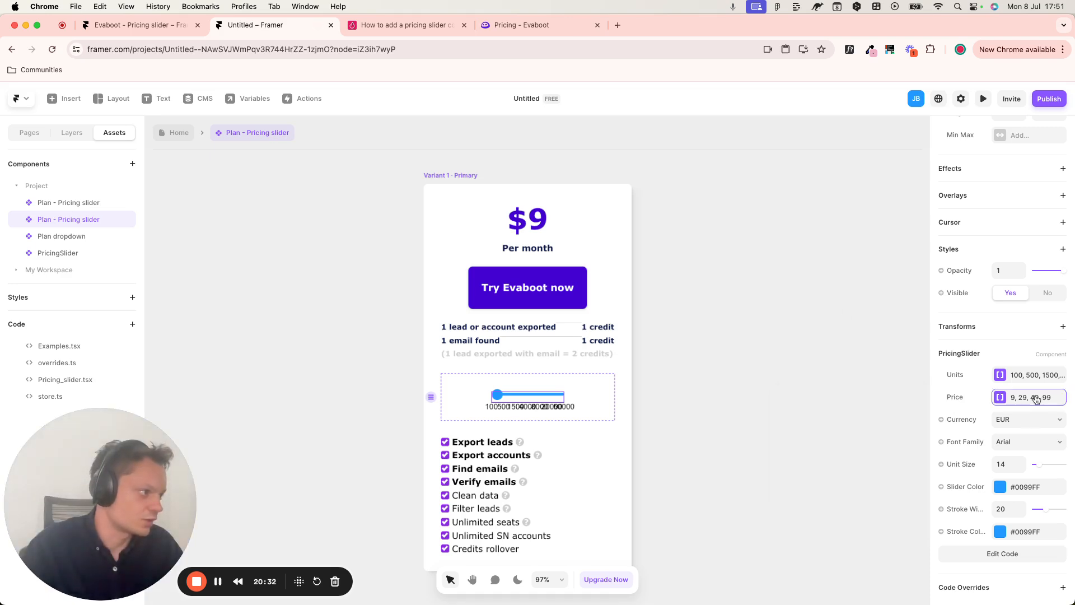
click(1025, 404)
click(843, 552)
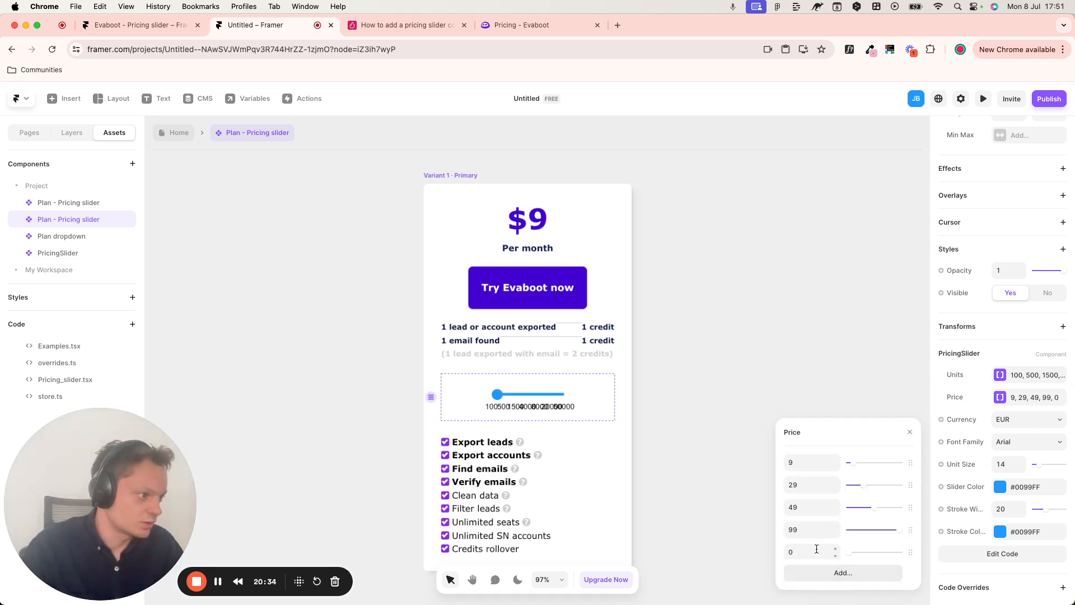
click(809, 552)
text(149)
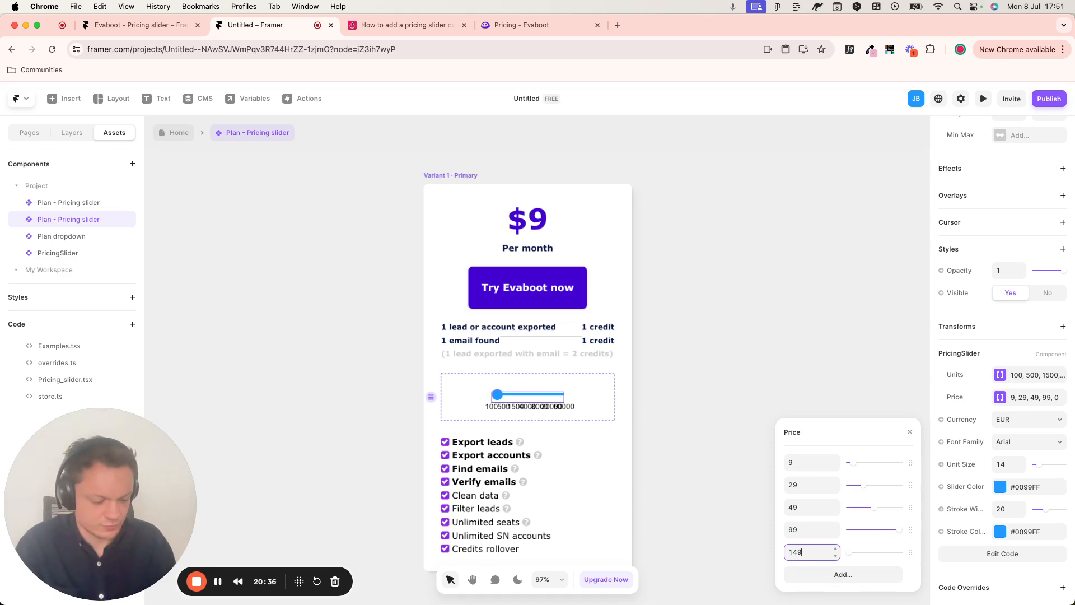
key(Return)
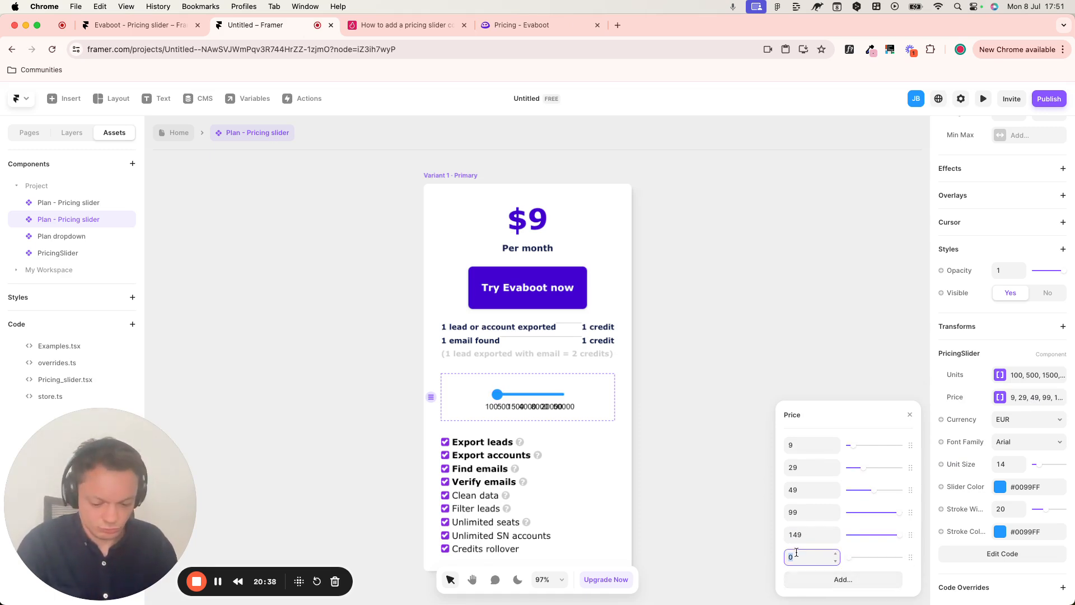
text(299)
key(Return)
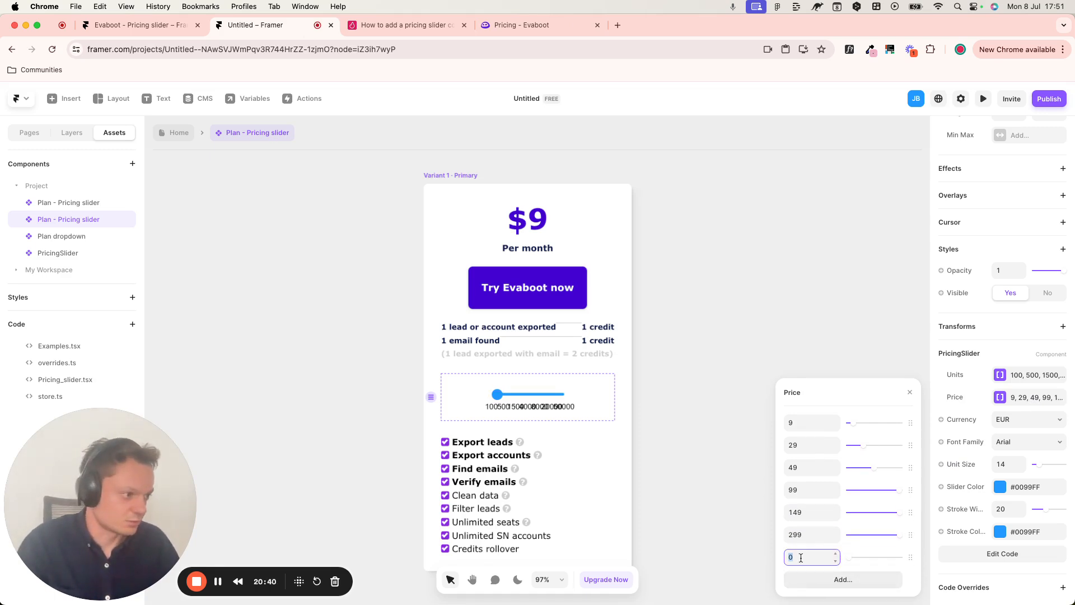
text(499)
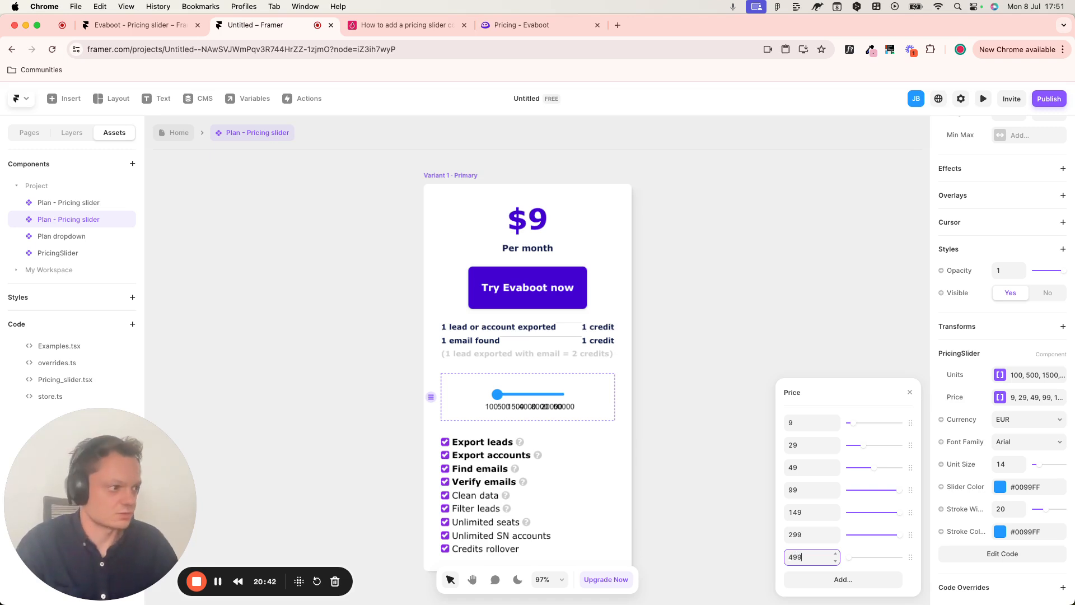
click(521, 25)
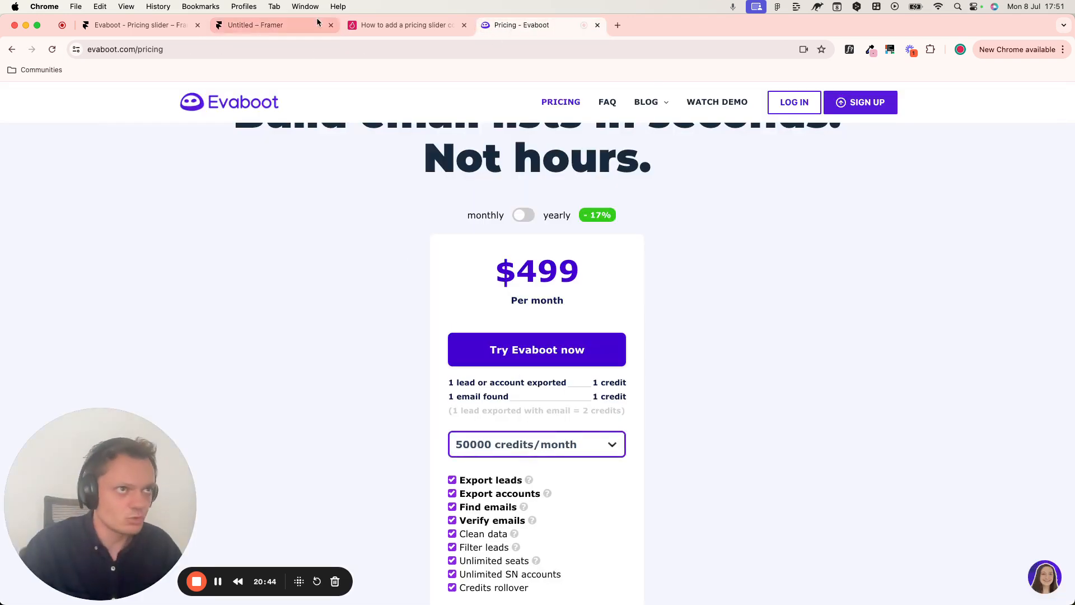
click(255, 25)
click(910, 392)
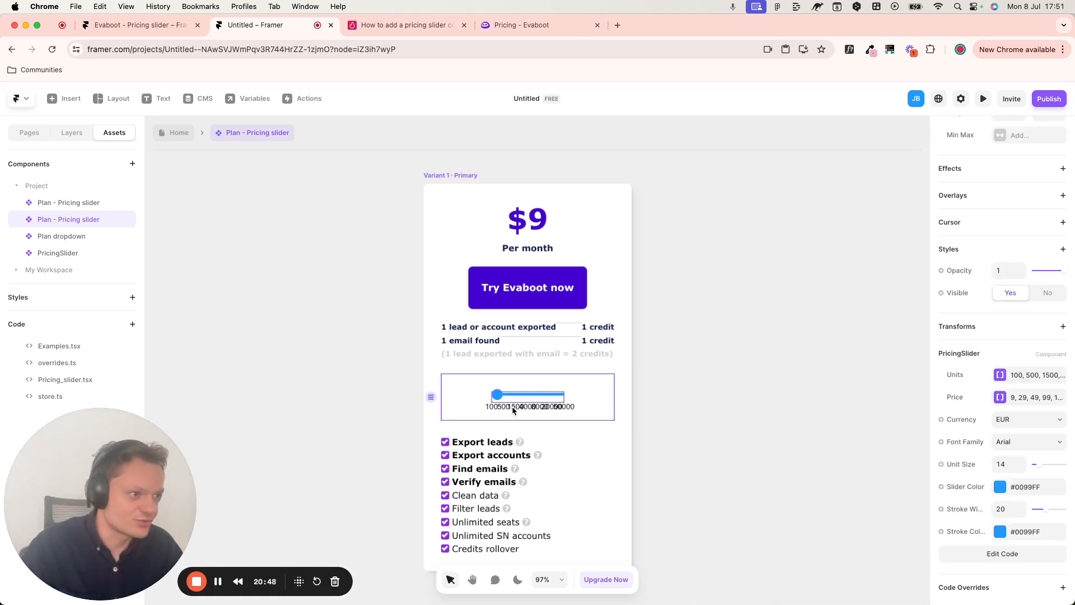
- Review the PricingSlider's units and set its width to Fill so it spans the surrounding frame
click(1031, 376)
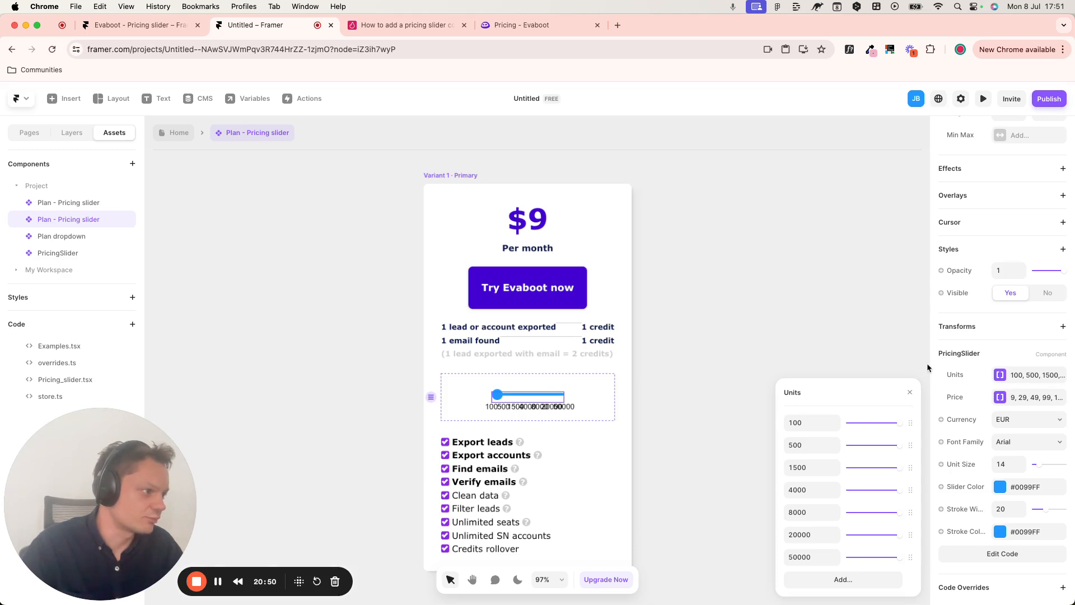
click(633, 353)
click(528, 396)
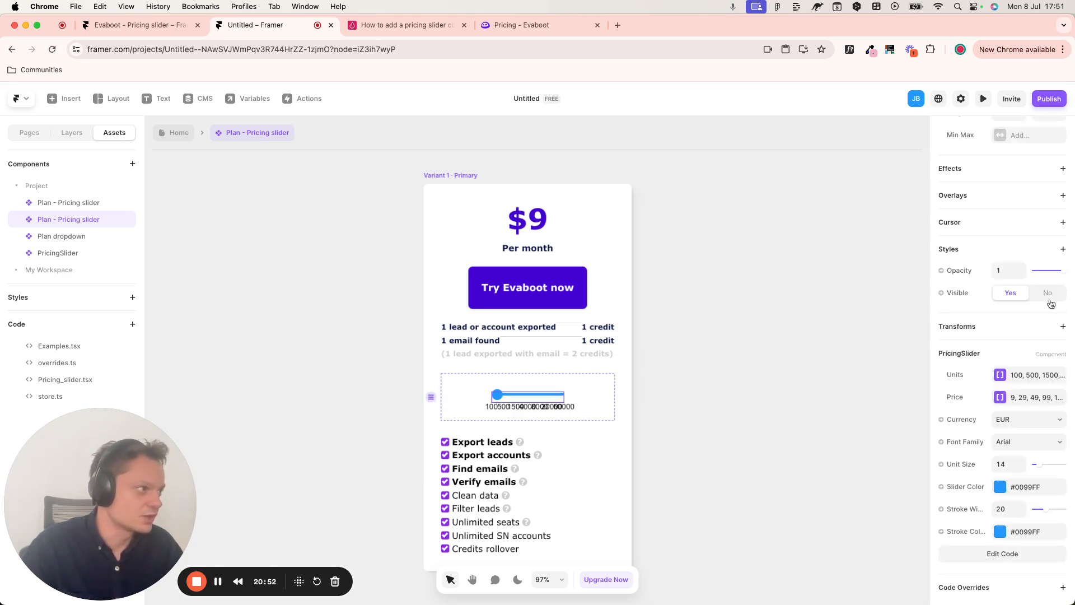
scroll(1010, 313, up, 3)
click(1049, 267)
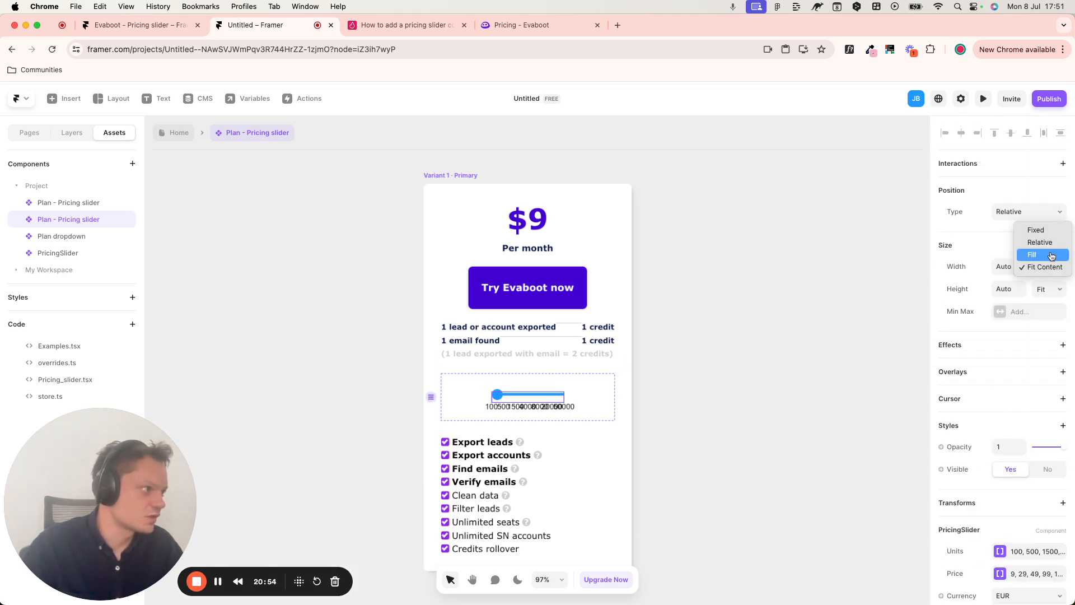
click(1040, 255)
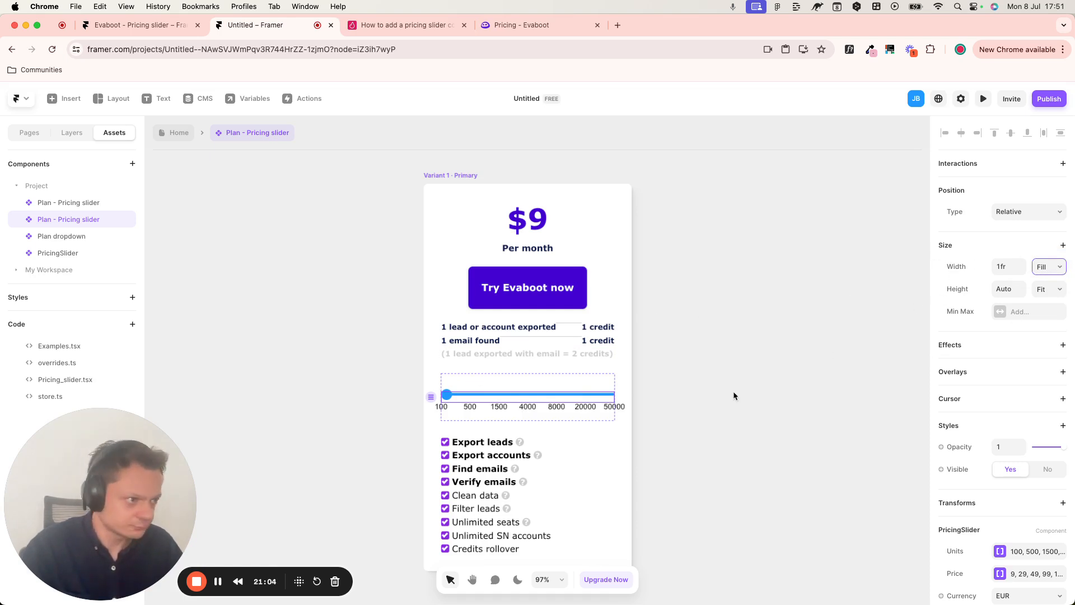
scroll(734, 395, down, 2)
scroll(1008, 425, down, 5)
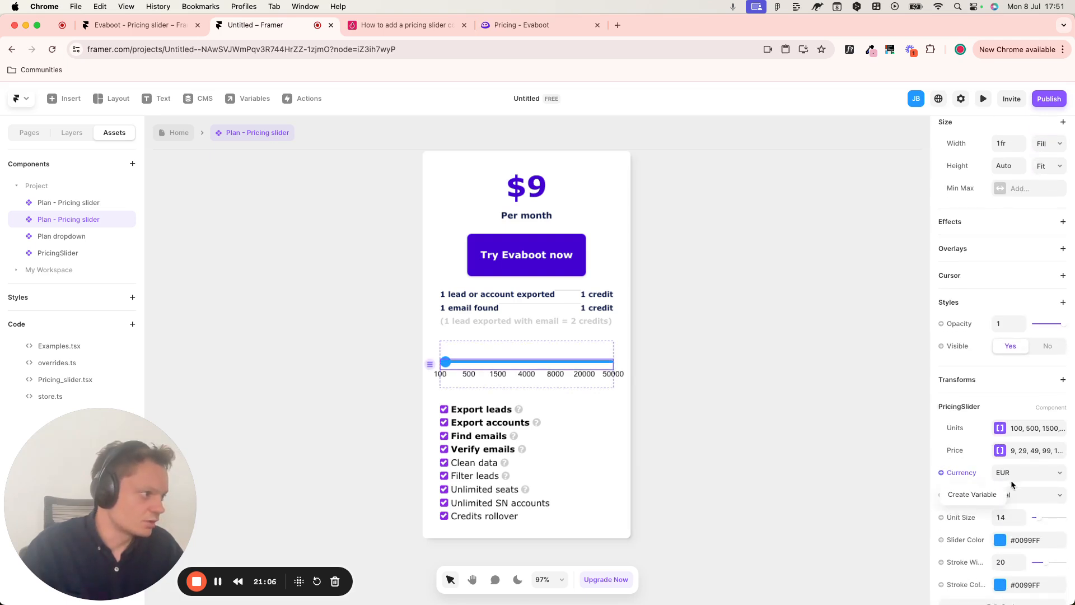
- Set the PricingSlider's currency to USD, checking the Evaboot pricing page and returning to the Framer project
click(1023, 472)
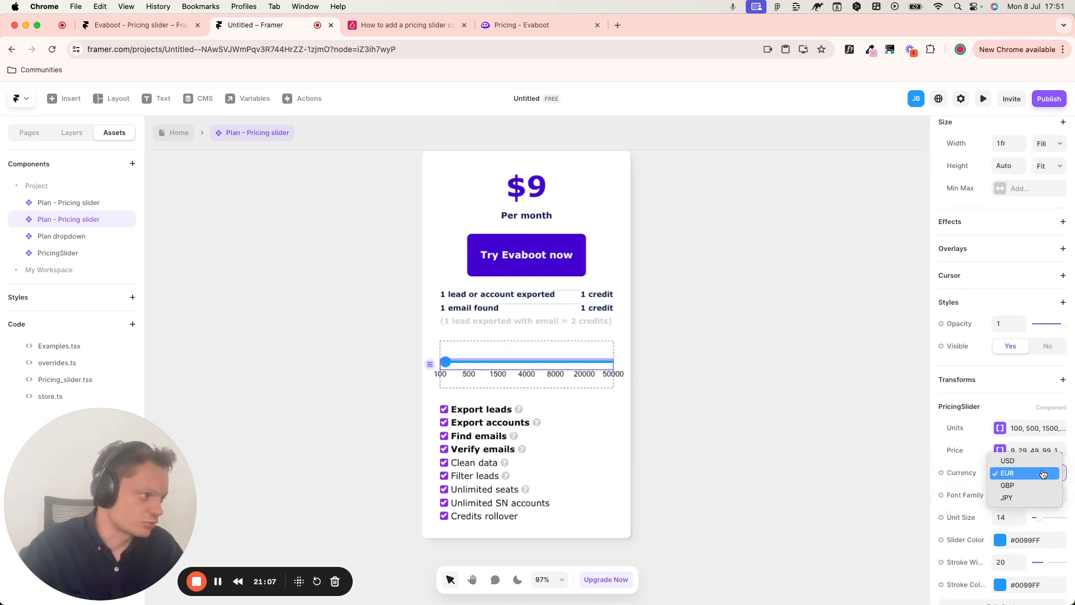
click(1008, 461)
click(522, 25)
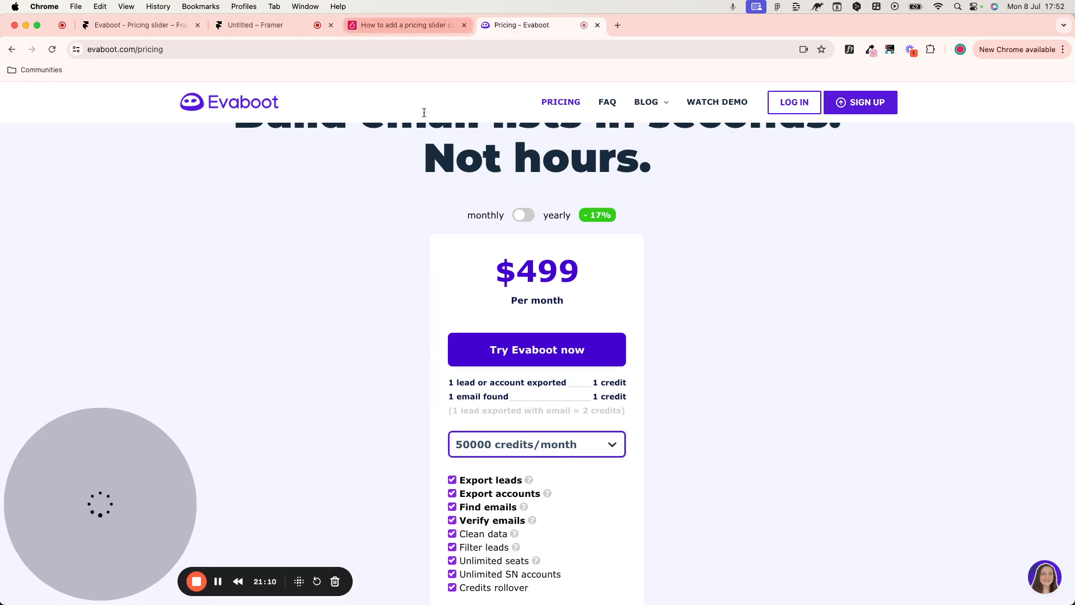
click(255, 25)
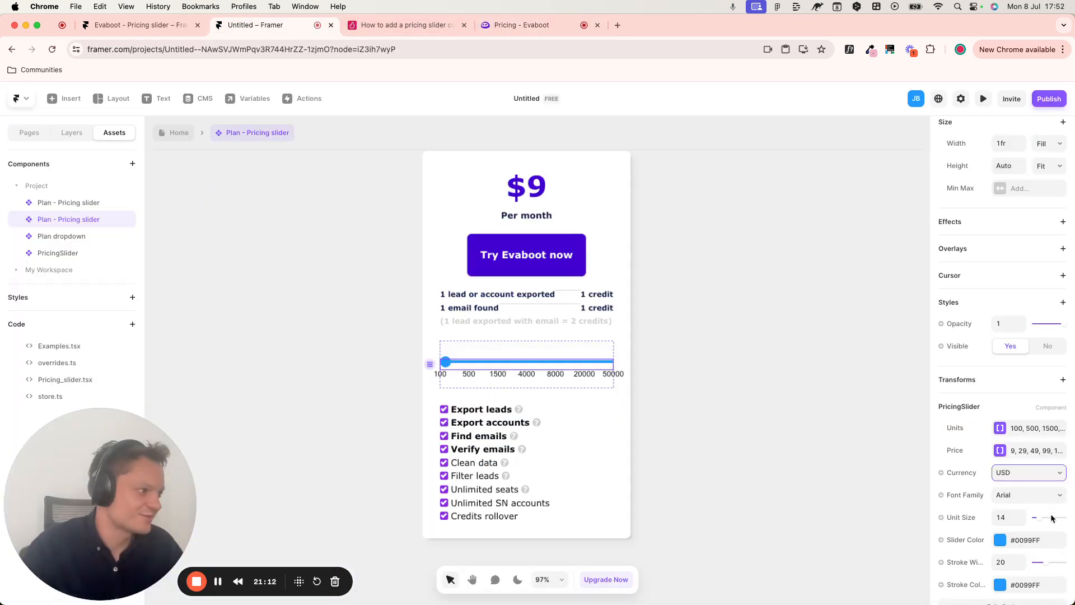
- Set the PricingSlider's font family to Verdana and its unit size to 16
scroll(1052, 518, down, 2)
click(1041, 451)
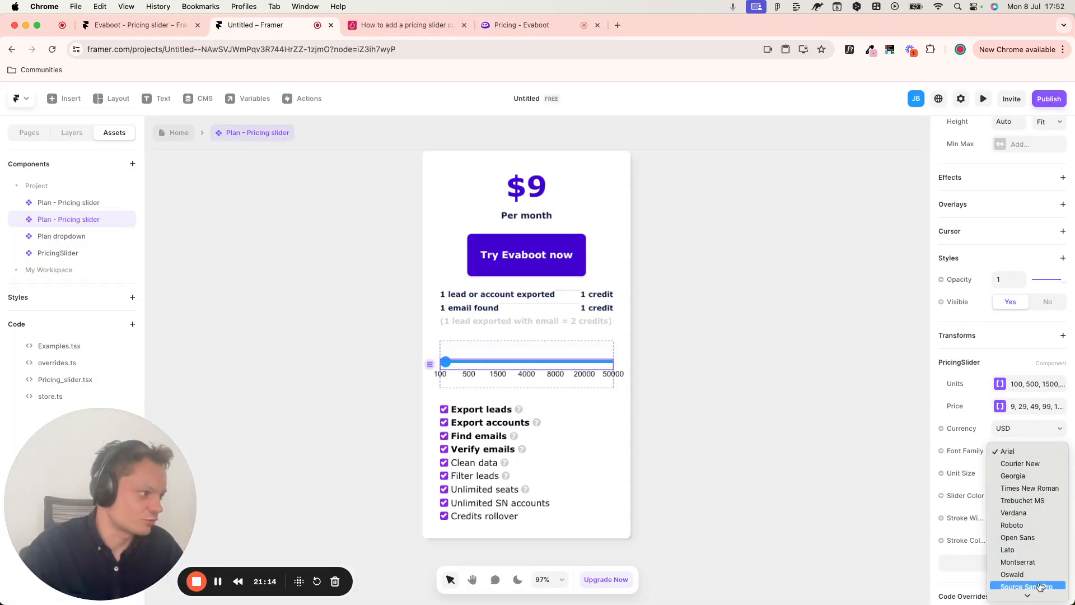
scroll(1041, 582, down, 3)
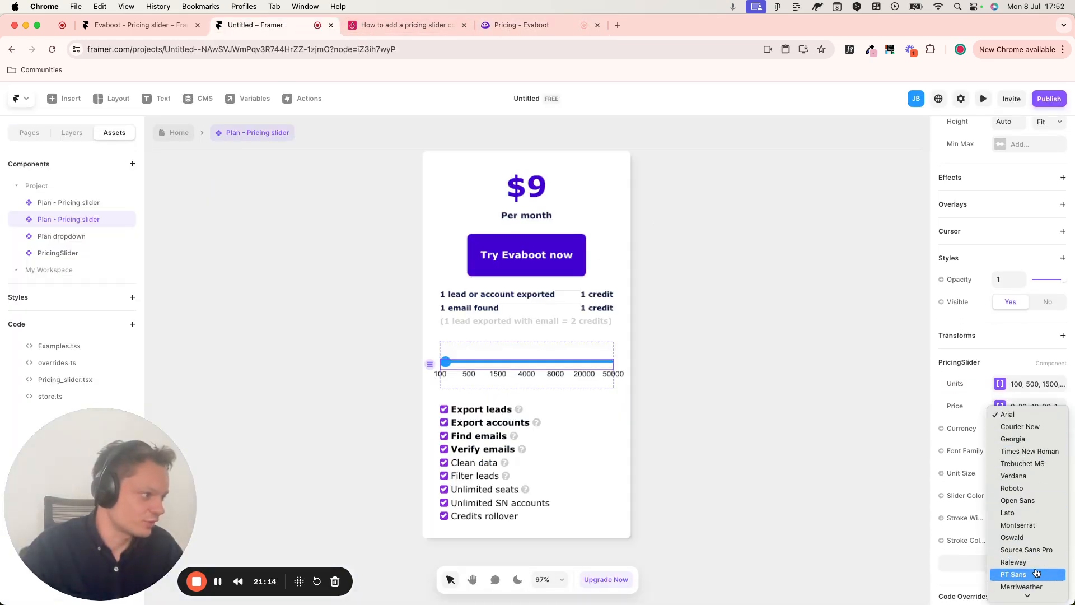
click(1035, 476)
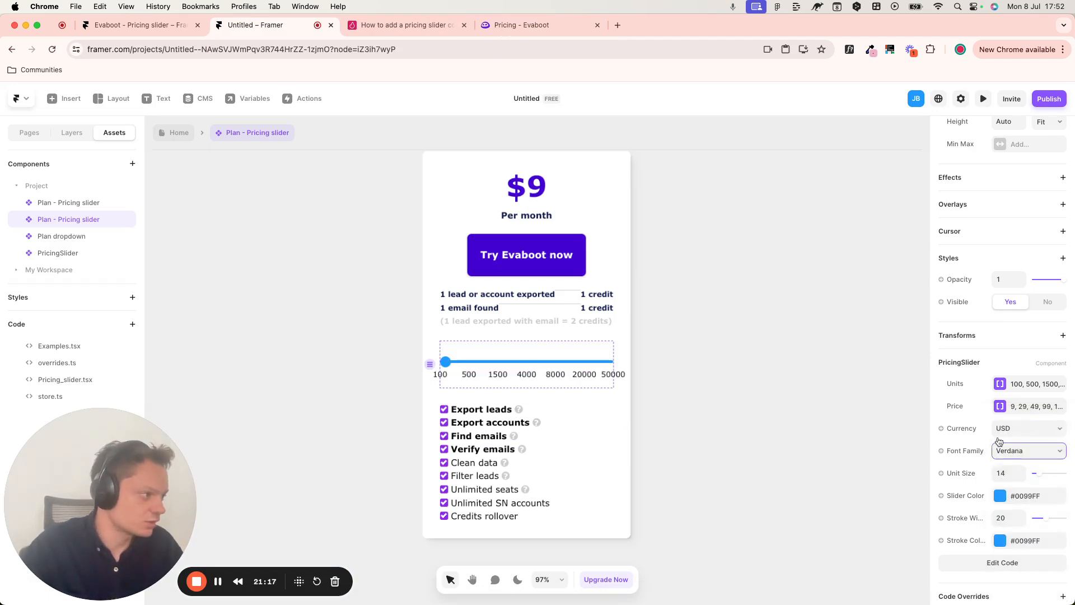
click(1039, 473)
- Copy the fill color #4401D1 from the "Try Evaboot now" button for use on the slider
scroll(1040, 476, down, 1)
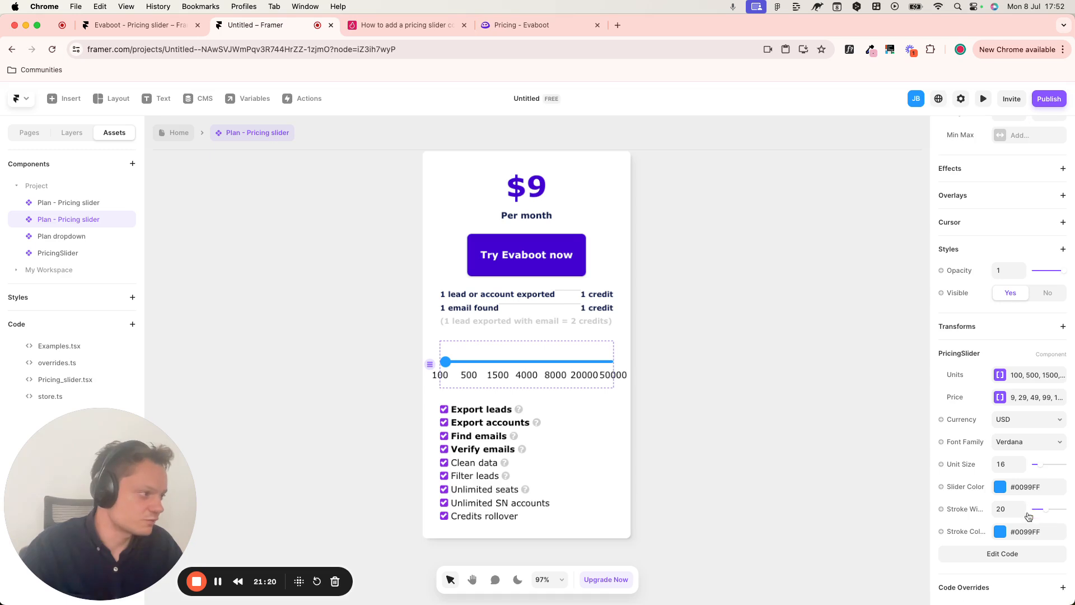
click(1001, 482)
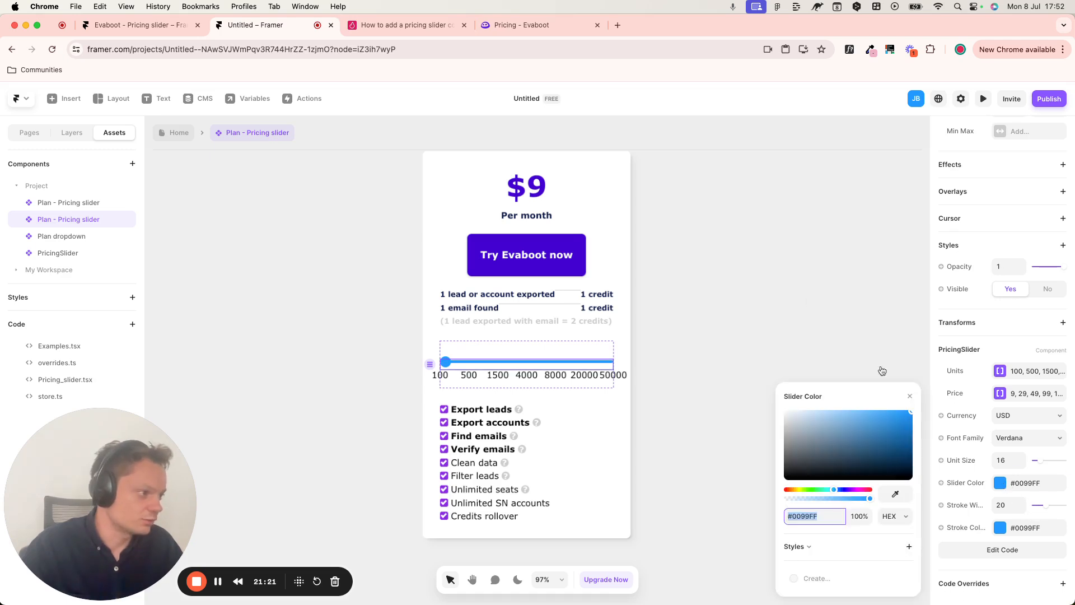
click(557, 249)
scroll(1004, 496, down, 5)
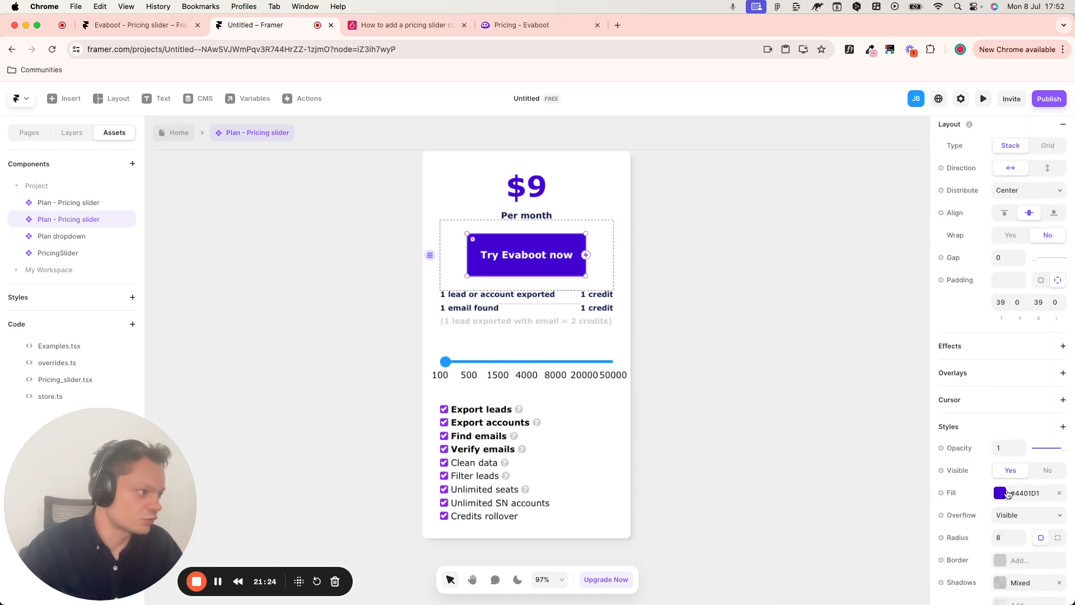
click(1025, 495)
key(super+c)
- Set the PricingSlider's slider color to the copied #4401D1
click(573, 386)
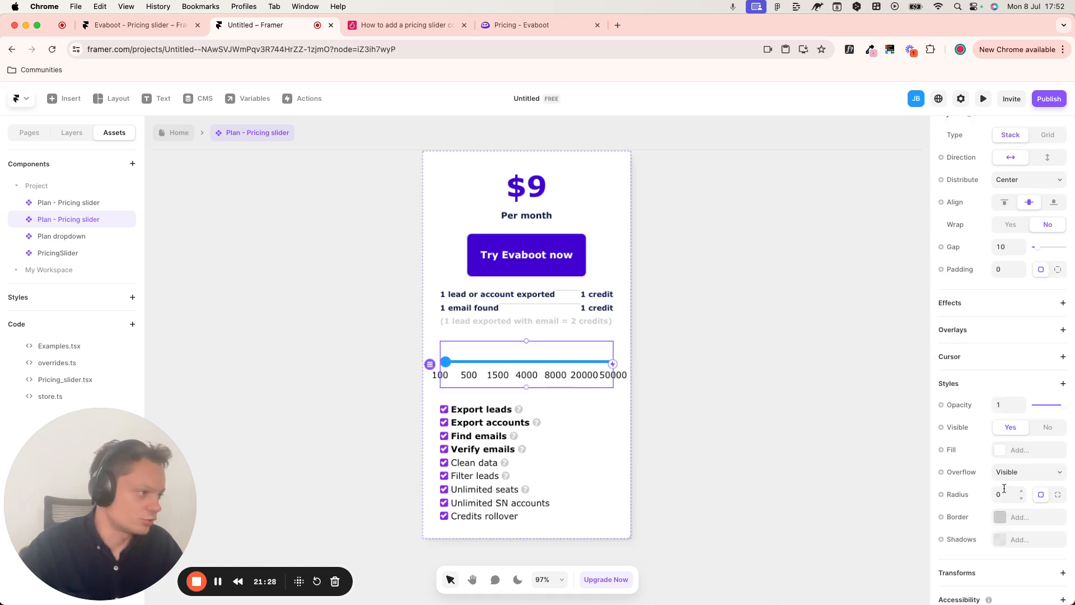
scroll(1005, 488, down, 2)
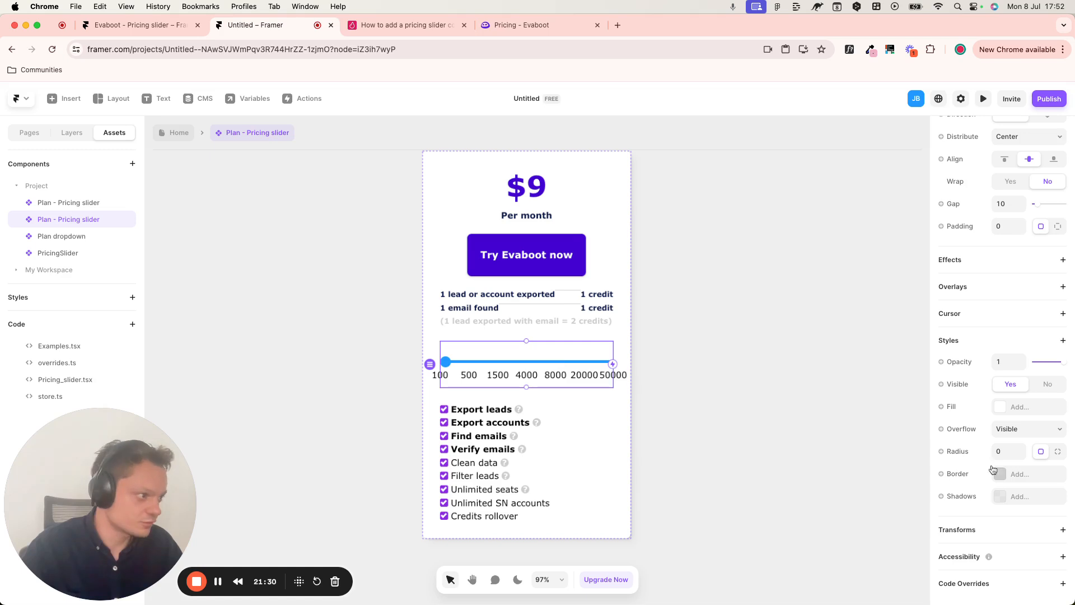
scroll(955, 455, up, 2)
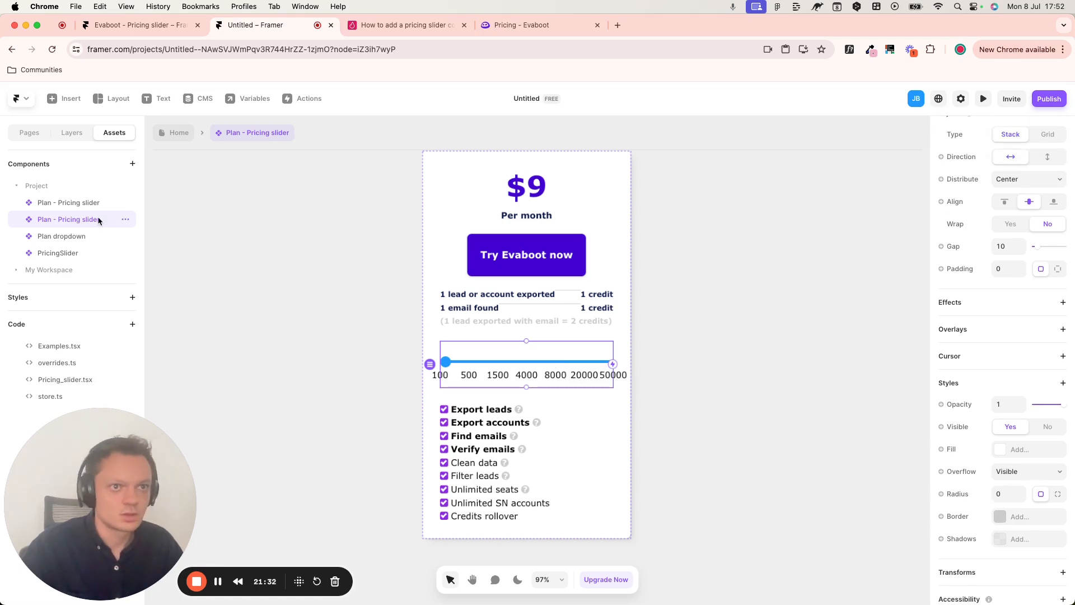
click(77, 251)
click(72, 221)
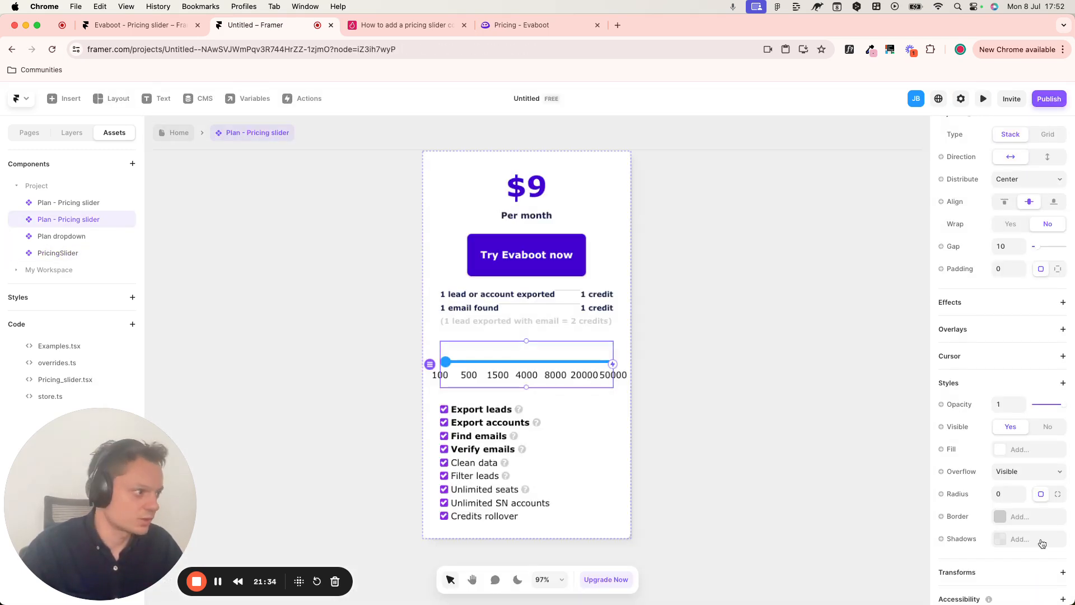
scroll(1042, 543, up, 5)
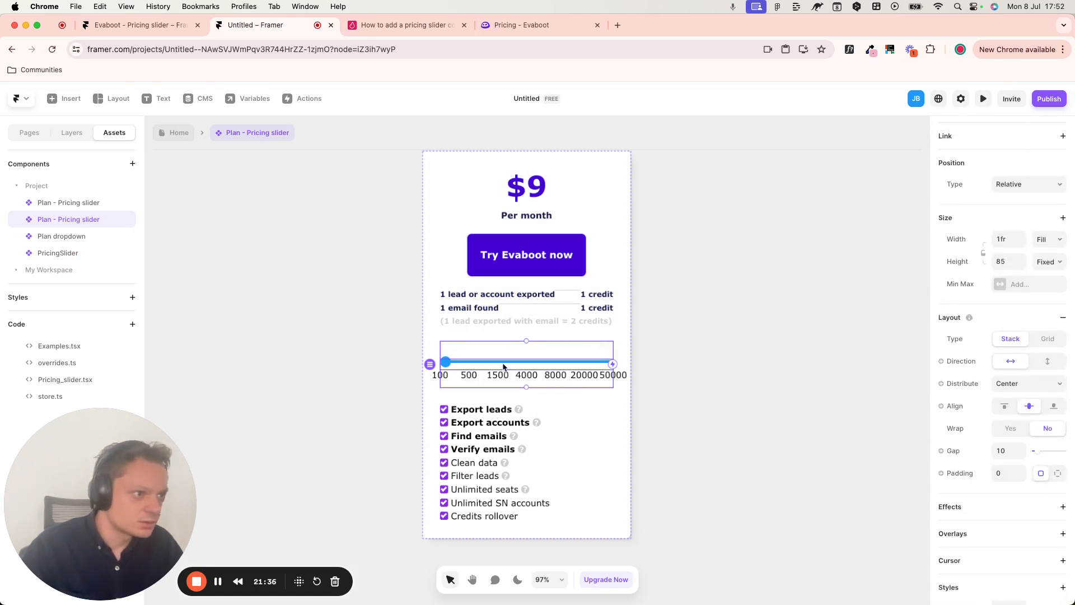
scroll(1025, 392, down, 4)
click(1025, 483)
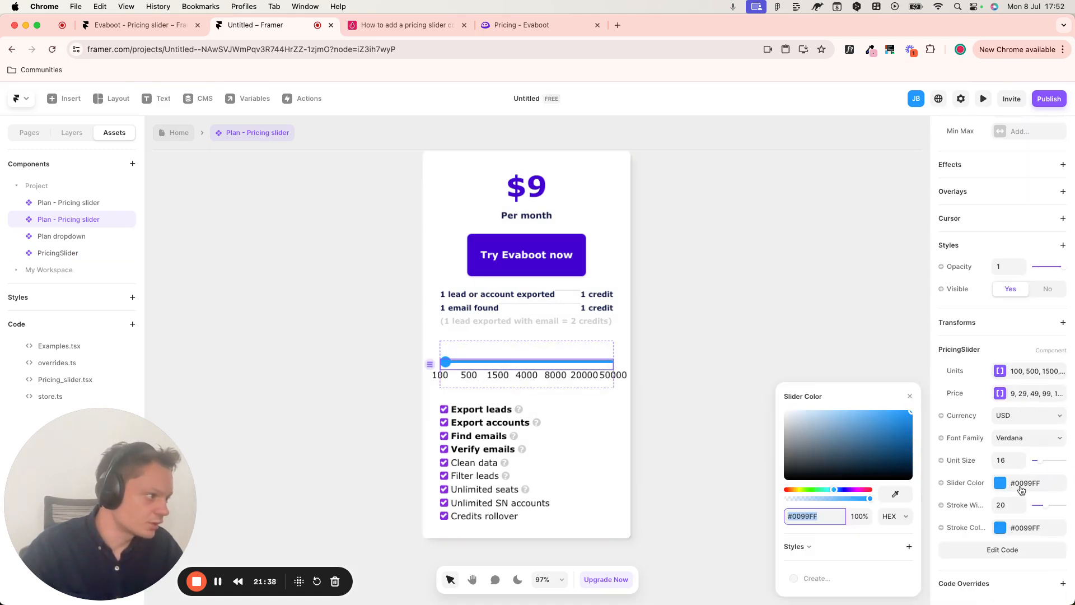
click(815, 516)
key(super+v)
key(Return)
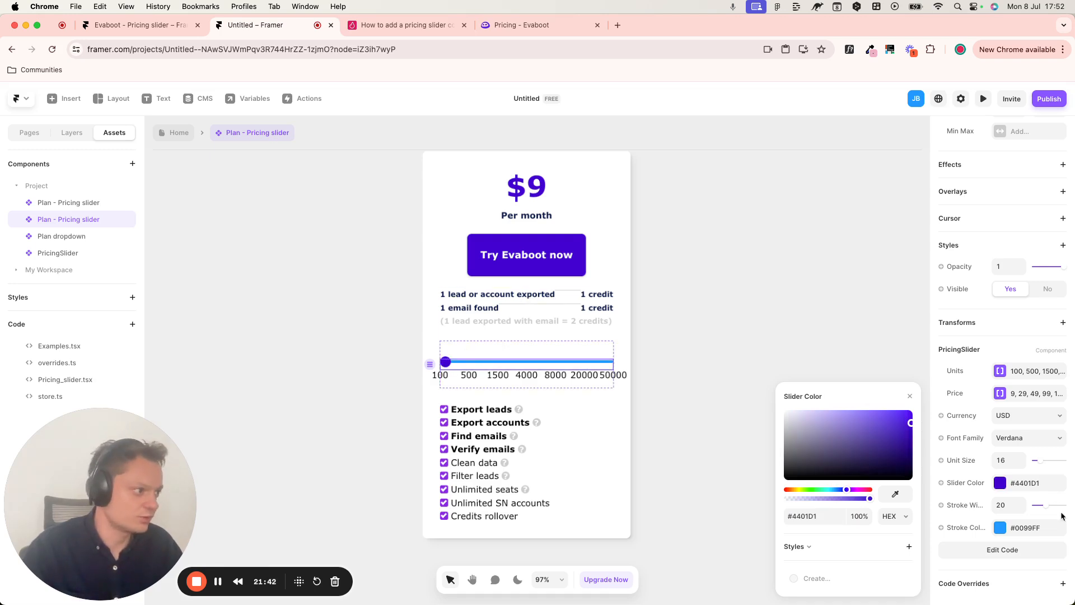
- Set the PricingSlider's stroke color to the light grey-blue #D8E2E8
click(1008, 528)
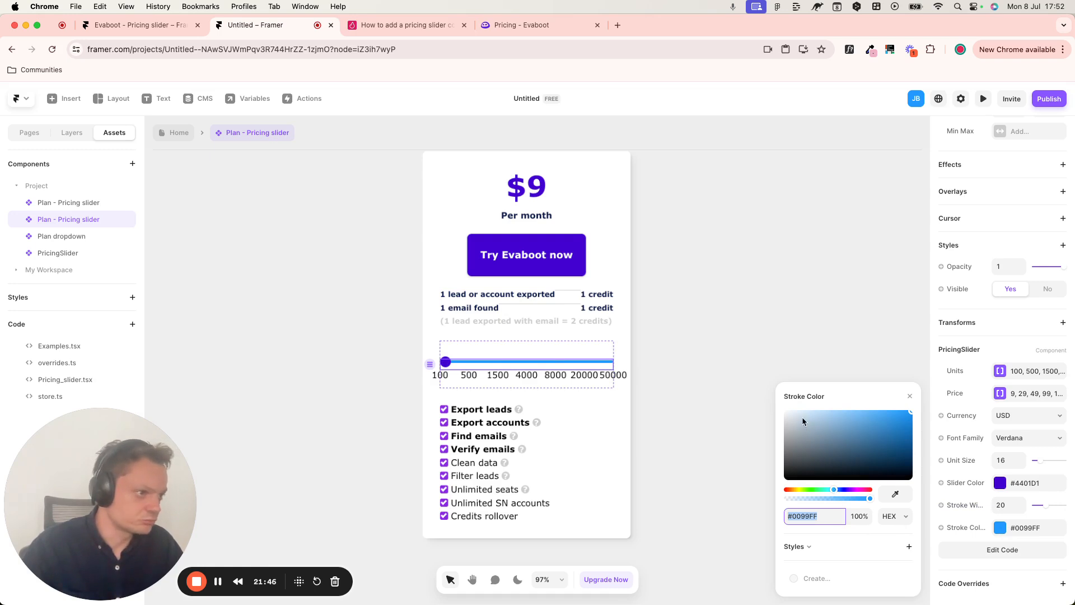
drag(802, 416, 794, 415)
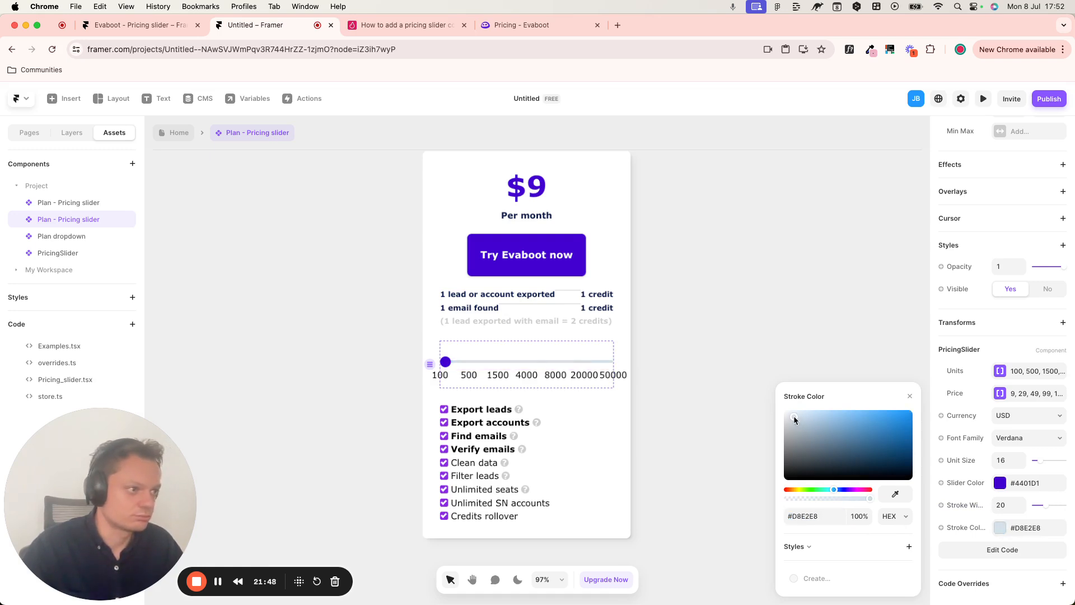
click(911, 397)
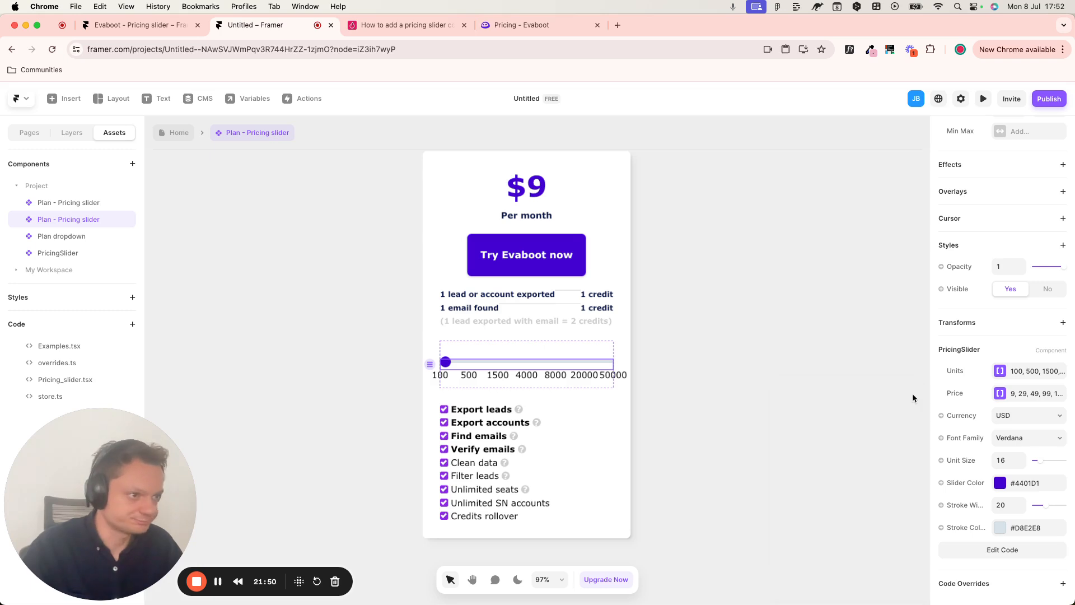
click(1024, 513)
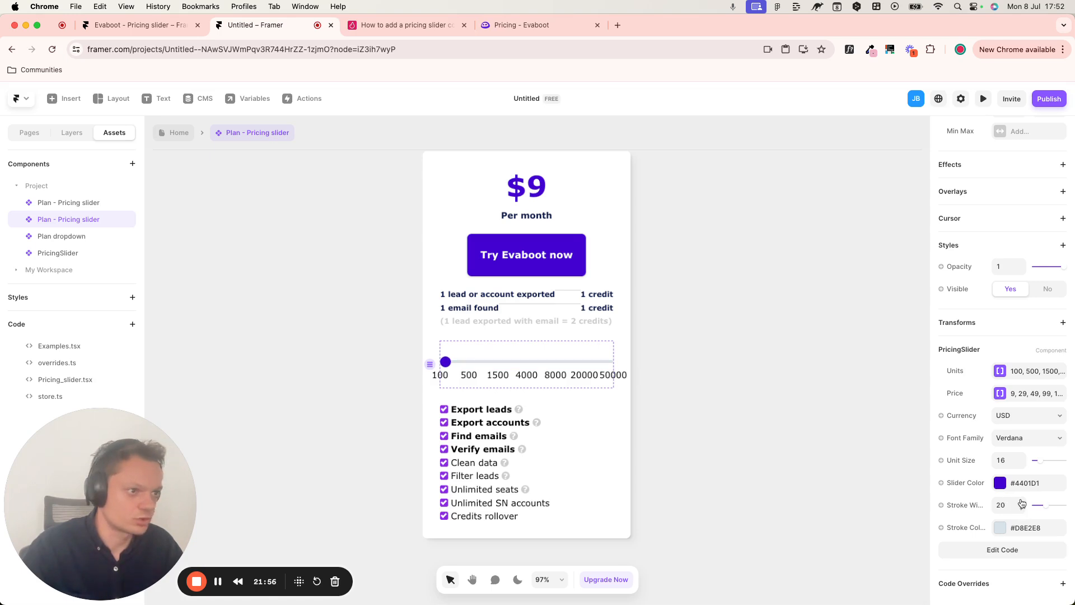
- Add the text "Number of credits per month" inside the Pricing slider frame, before the PricingSlider component
scroll(988, 360, up, 1)
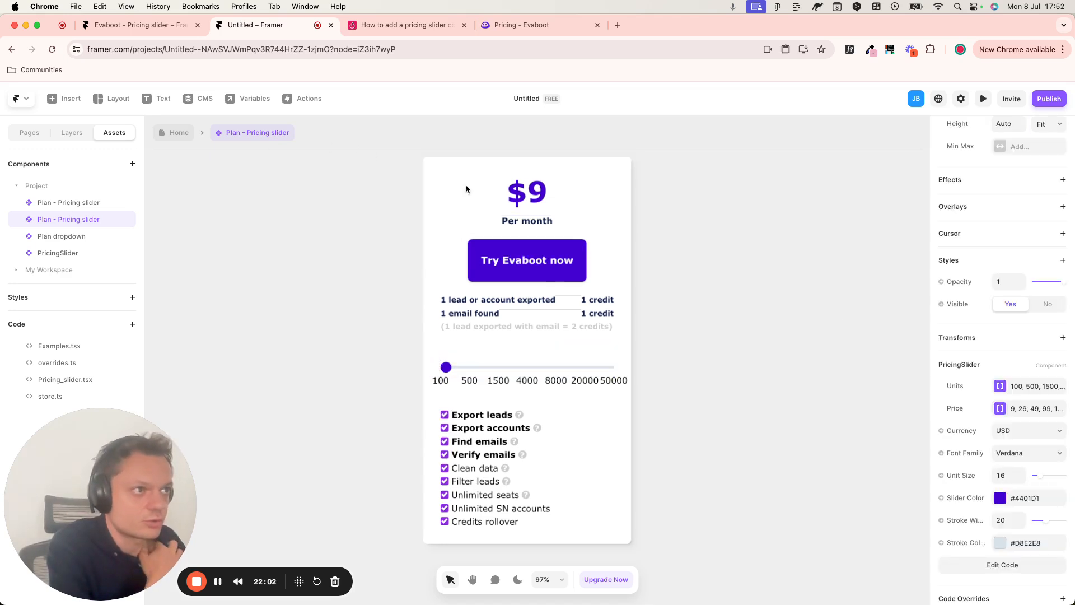
scroll(436, 267, up, 2)
scroll(439, 266, down, 1)
click(491, 398)
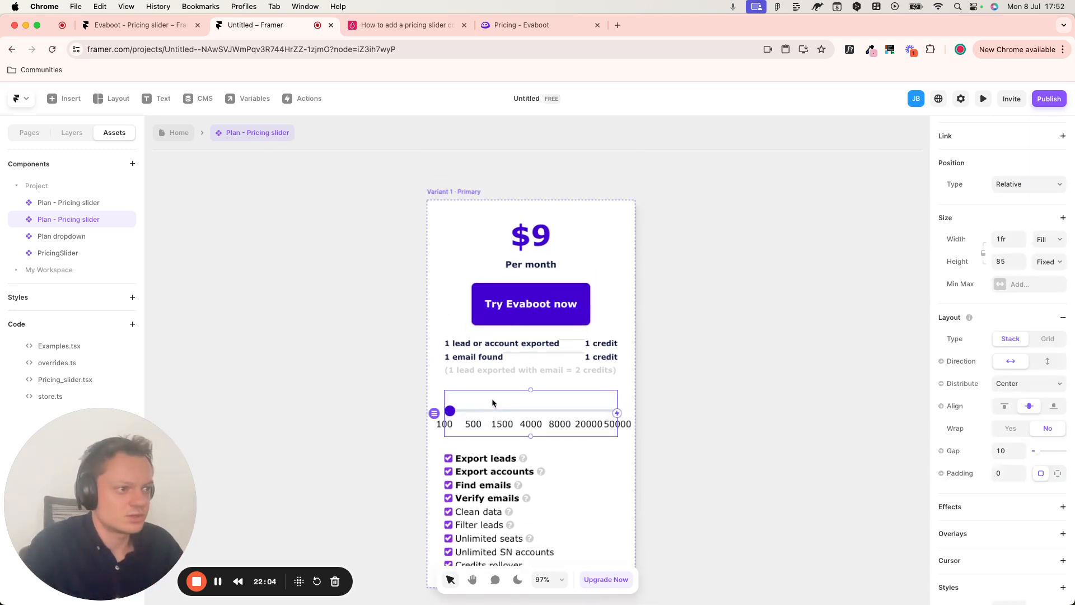
click(72, 133)
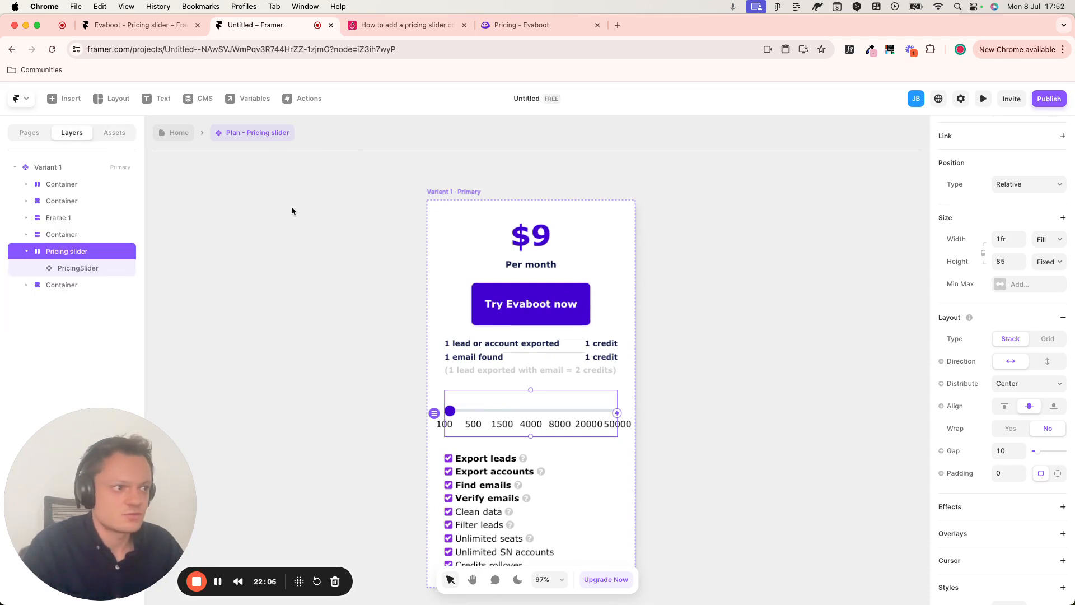
scroll(472, 395, up, 2)
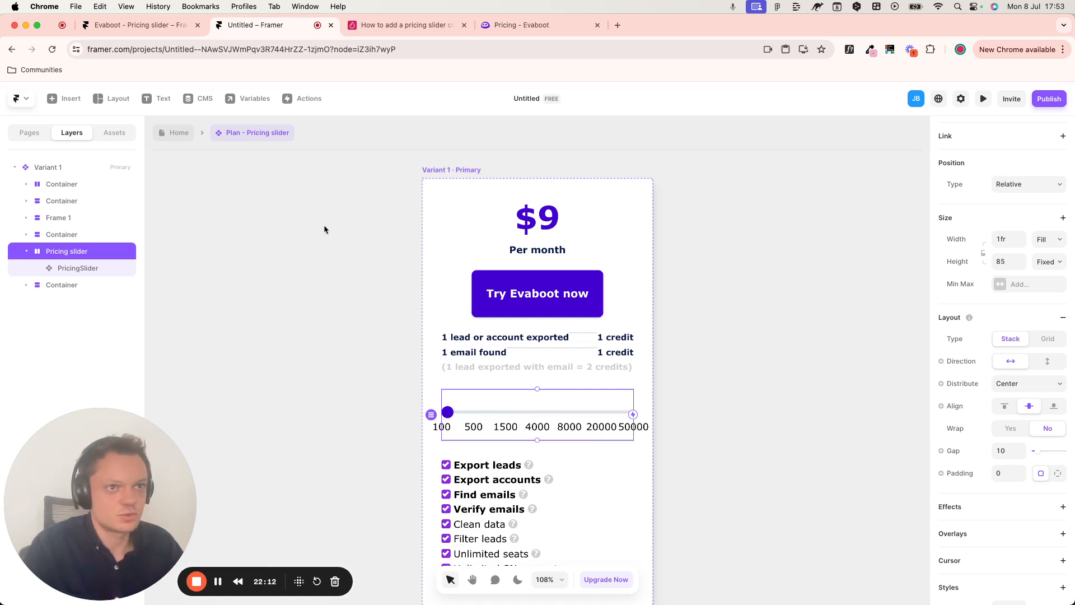
click(160, 102)
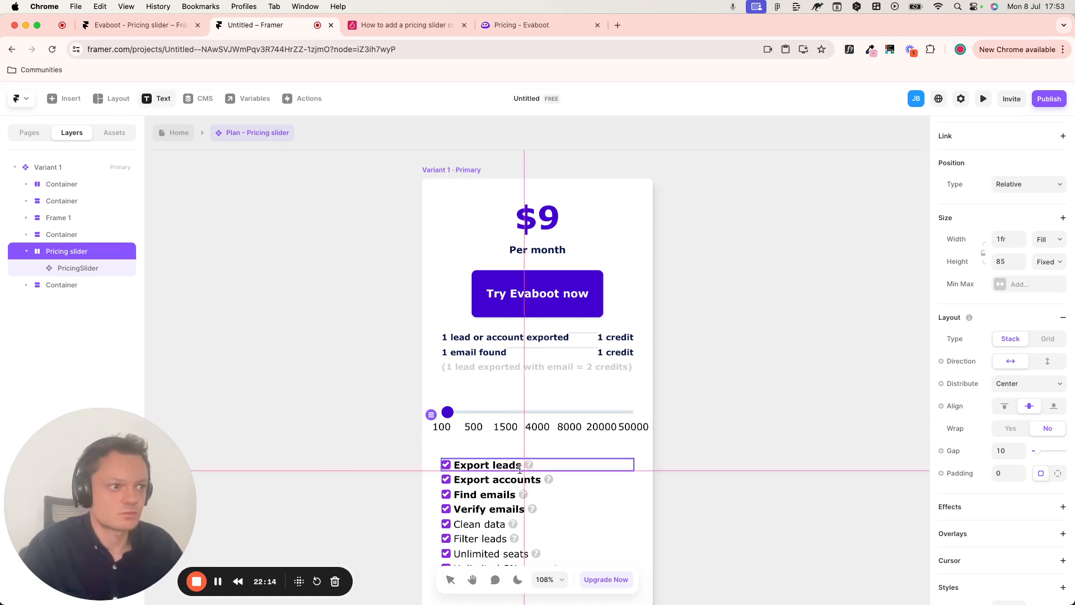
click(452, 399)
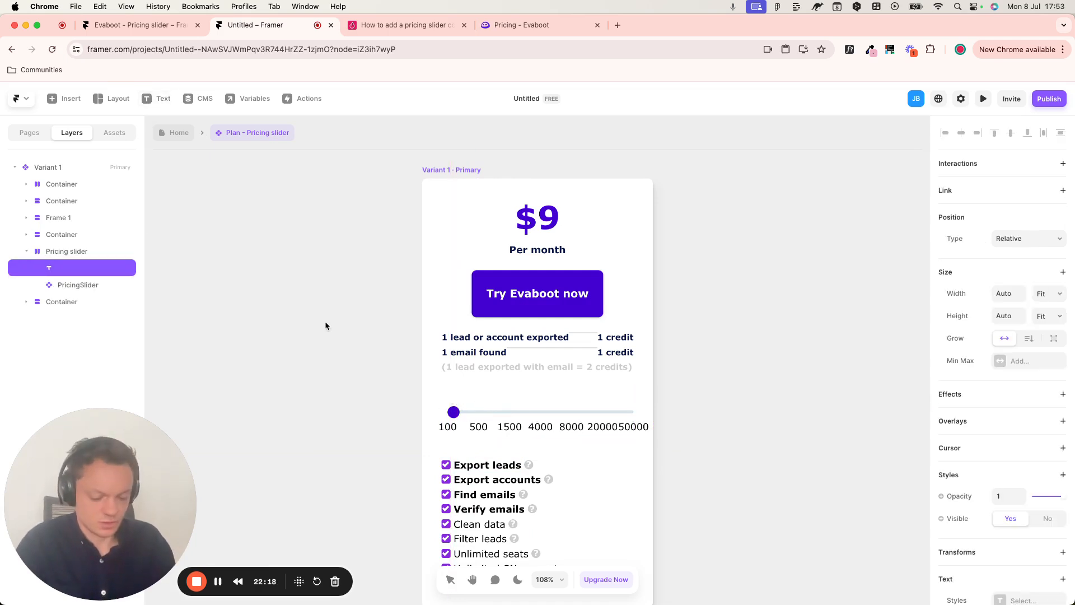
text(Number of cre)
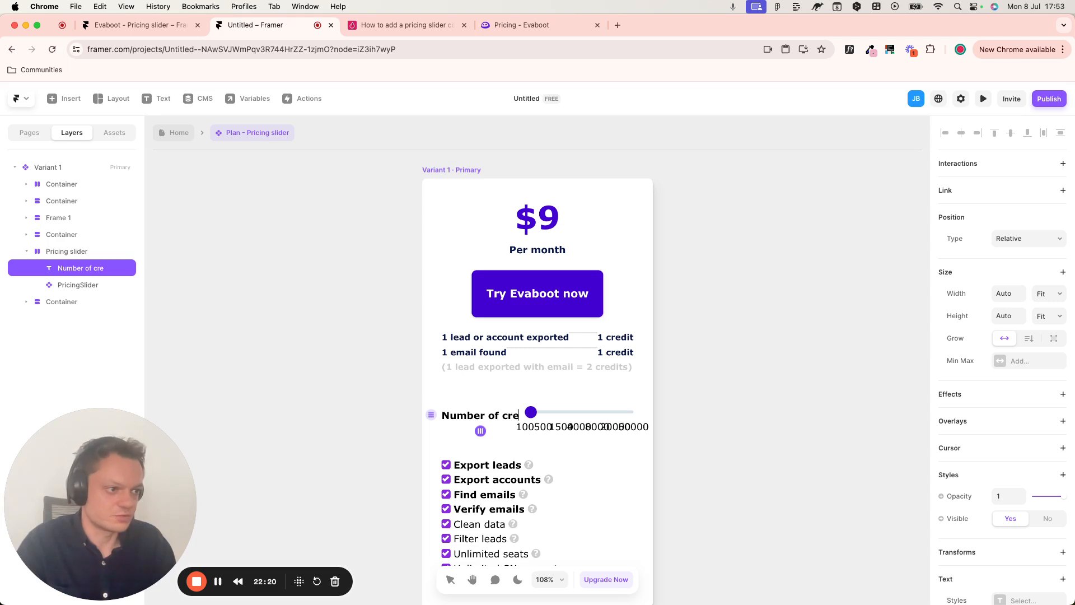
text(dits p)
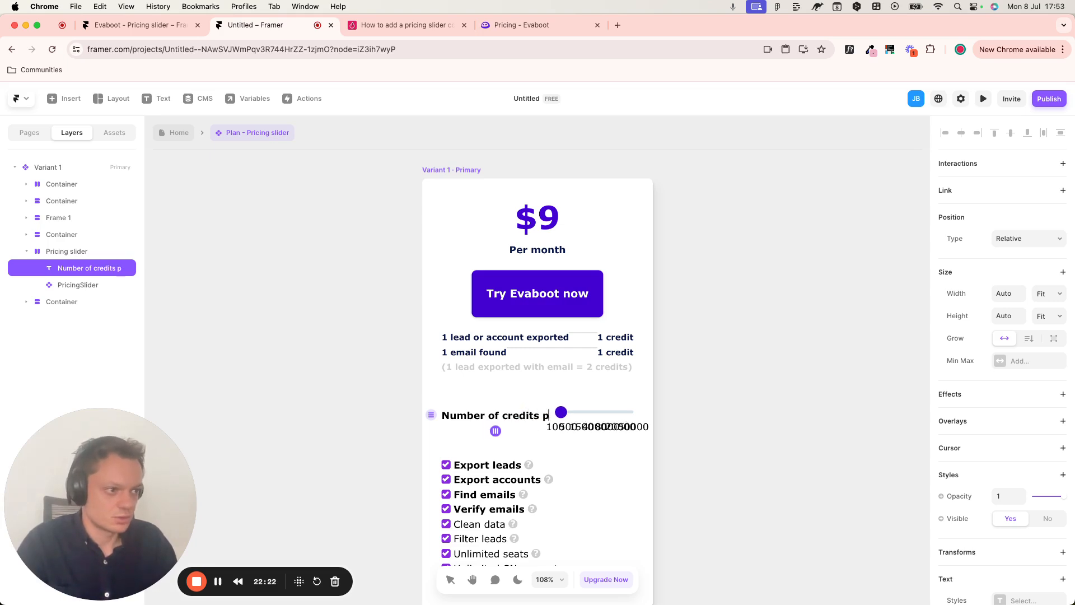
text(er month)
- Set the Pricing slider stack's direction to vertical and its distribution to Start
click(98, 252)
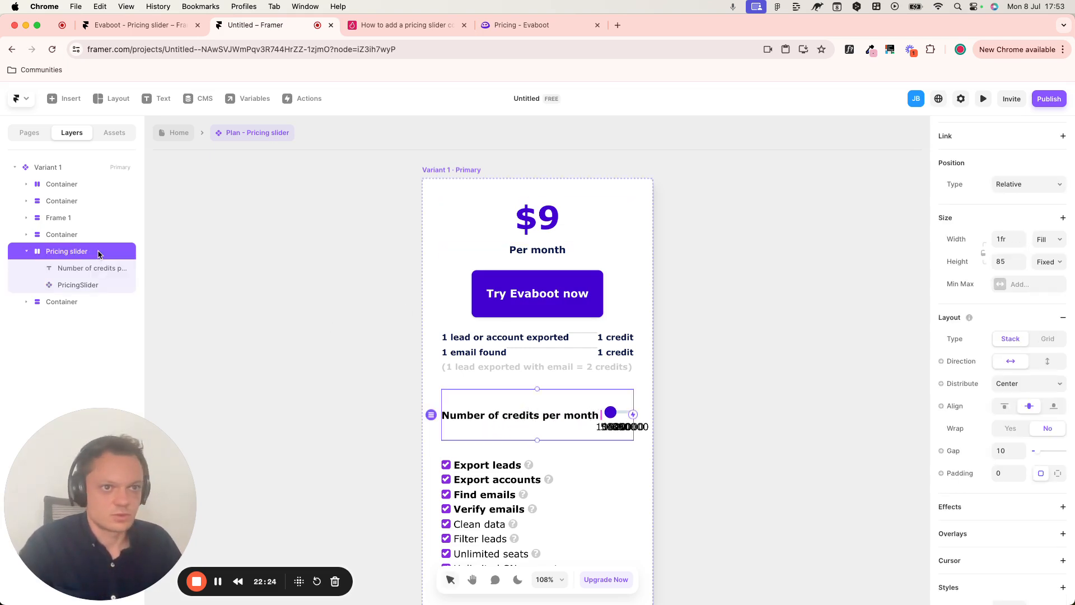
click(1048, 363)
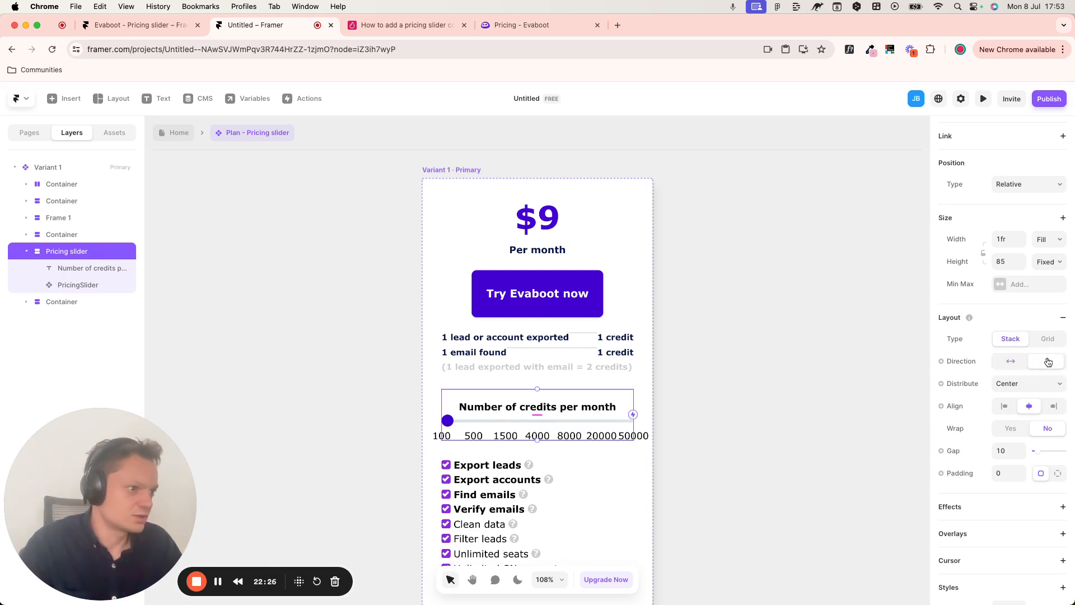
click(1042, 388)
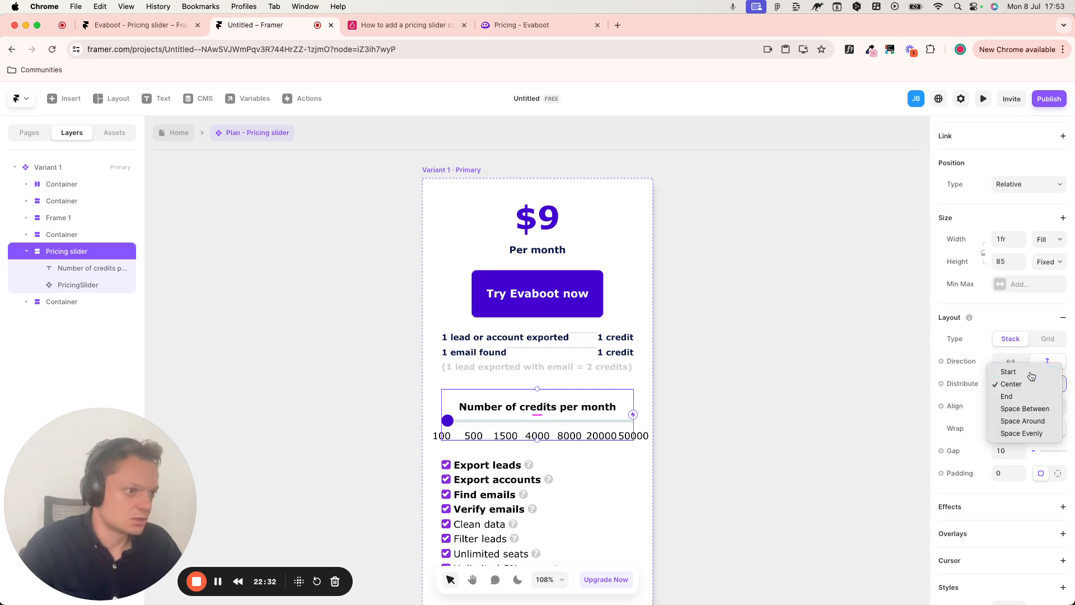
click(1032, 372)
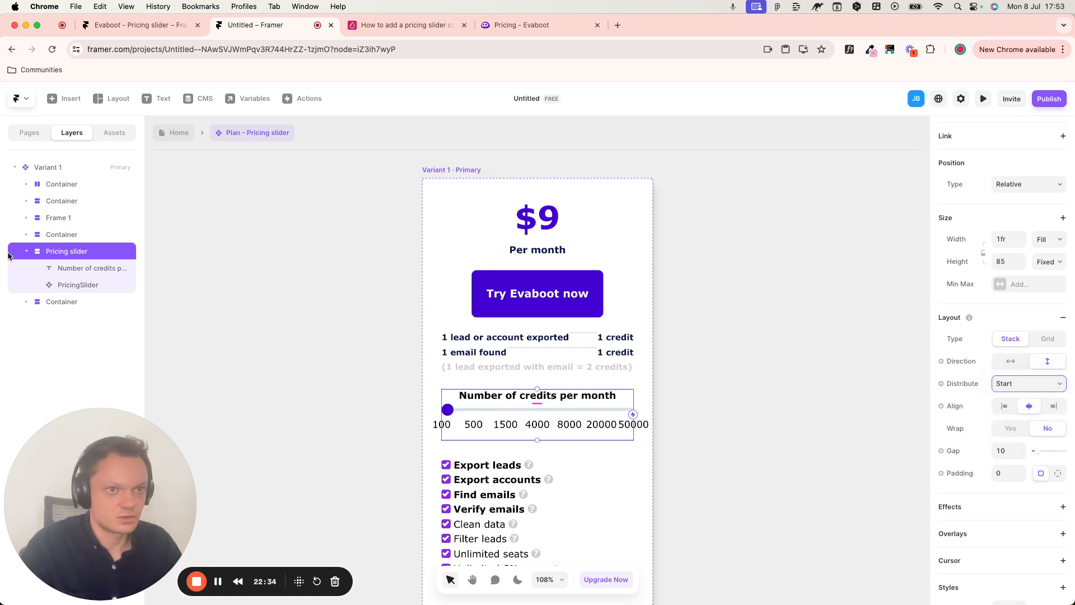
- Wrap the "Number of credits per month" text in its own stack within the Pricing slider frame
click(60, 269)
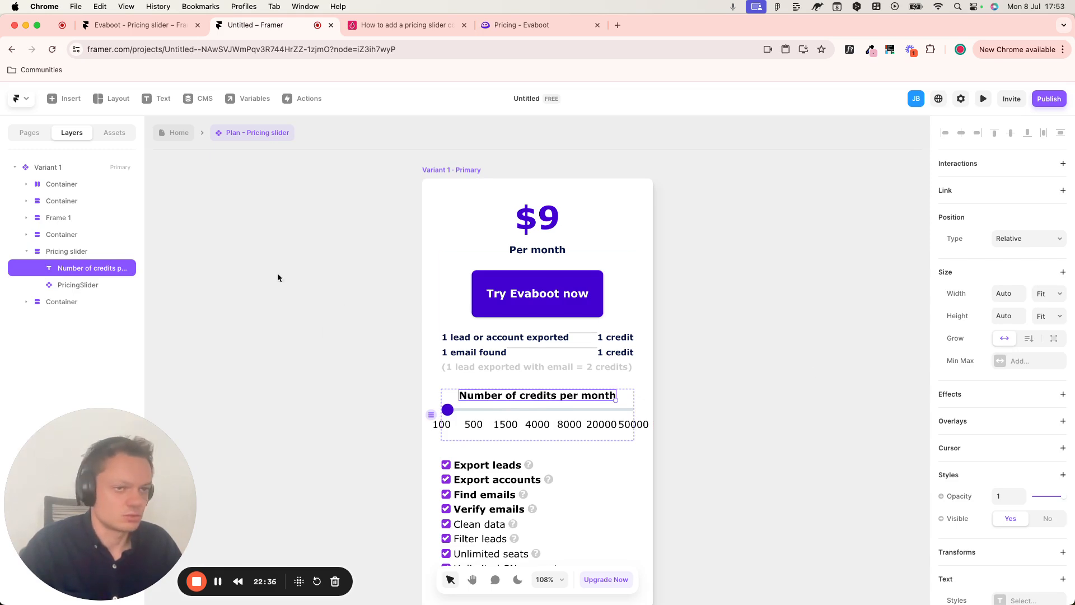
right_click(53, 270)
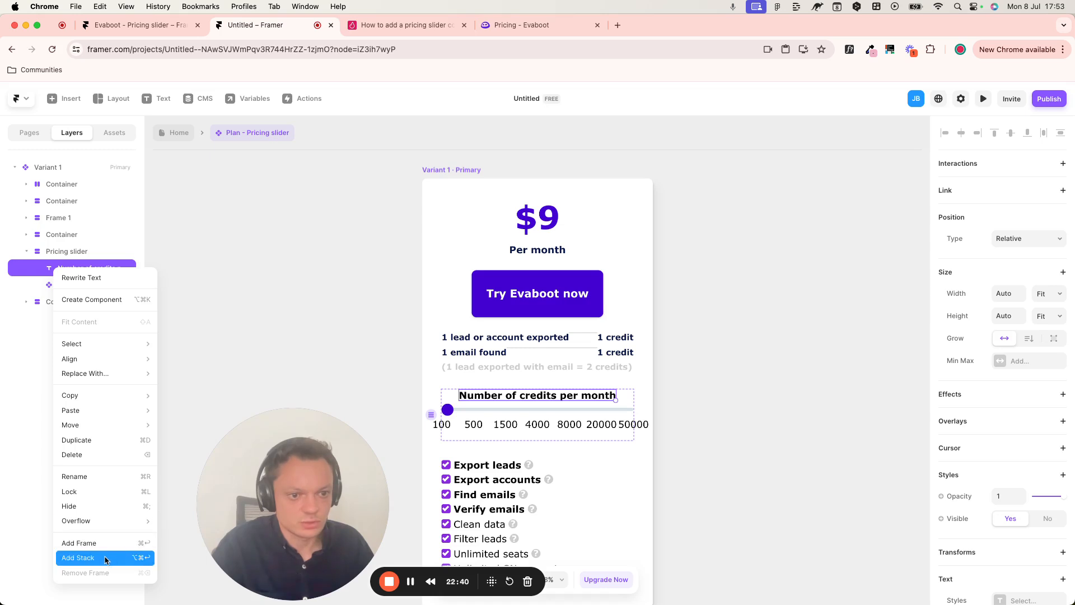
click(78, 558)
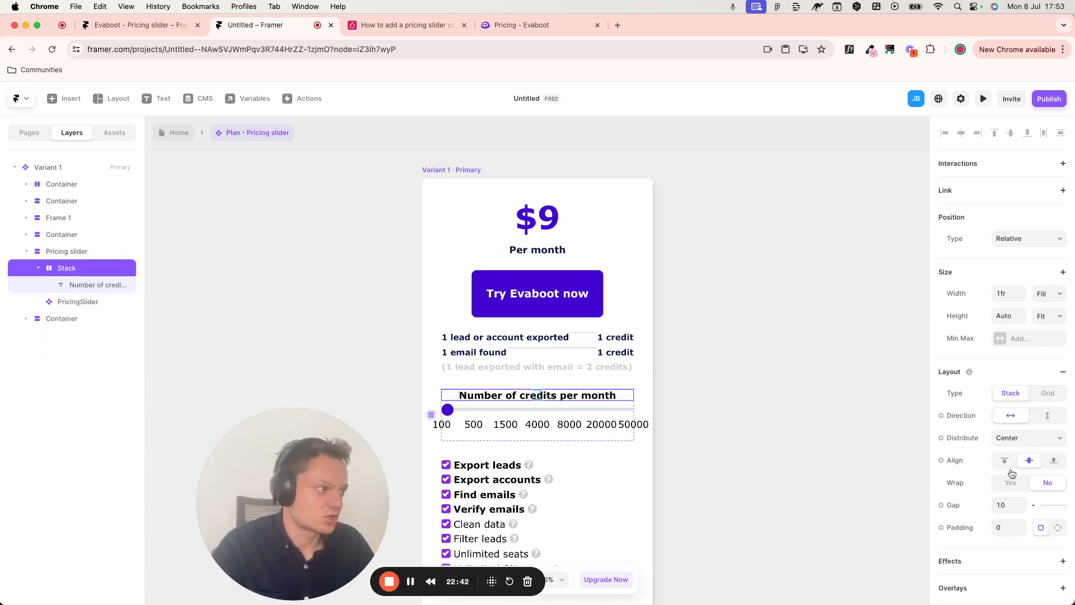
- Set the distribution of the stack around the "Number of credits per month" text to Start
click(1036, 437)
click(1025, 427)
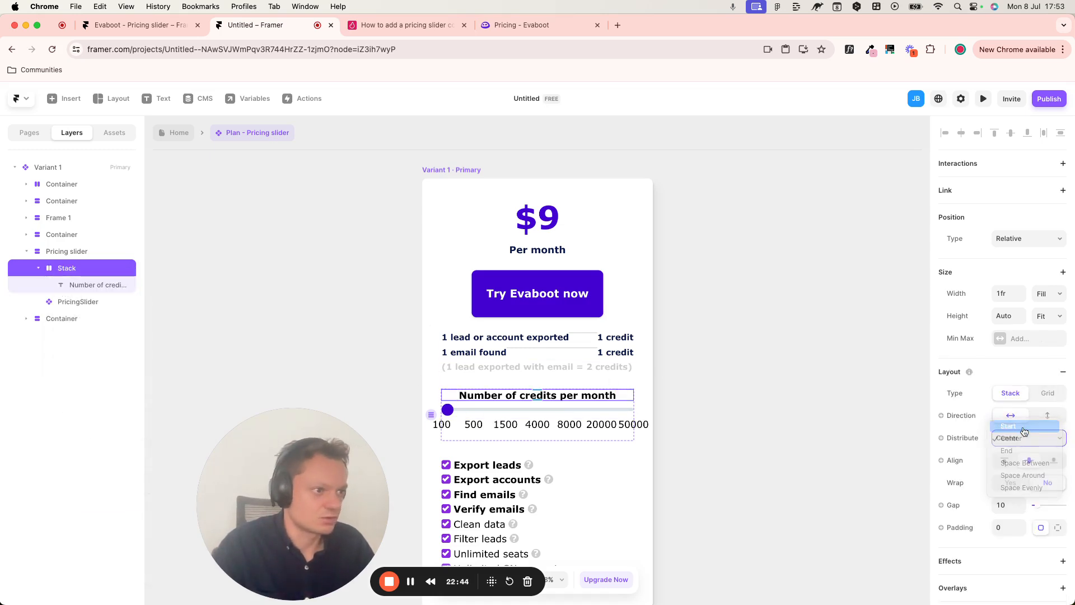
click(761, 335)
- Increase the gap of the Pricing slider stack between the credits label and the PricingSlider
click(625, 406)
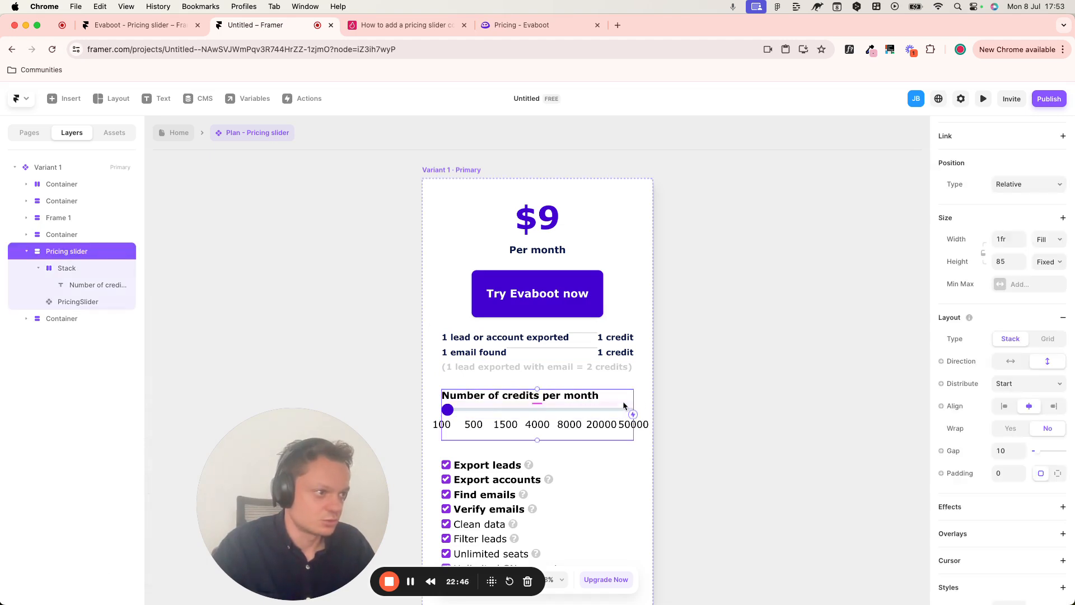
drag(1023, 448, 1034, 448)
click(806, 374)
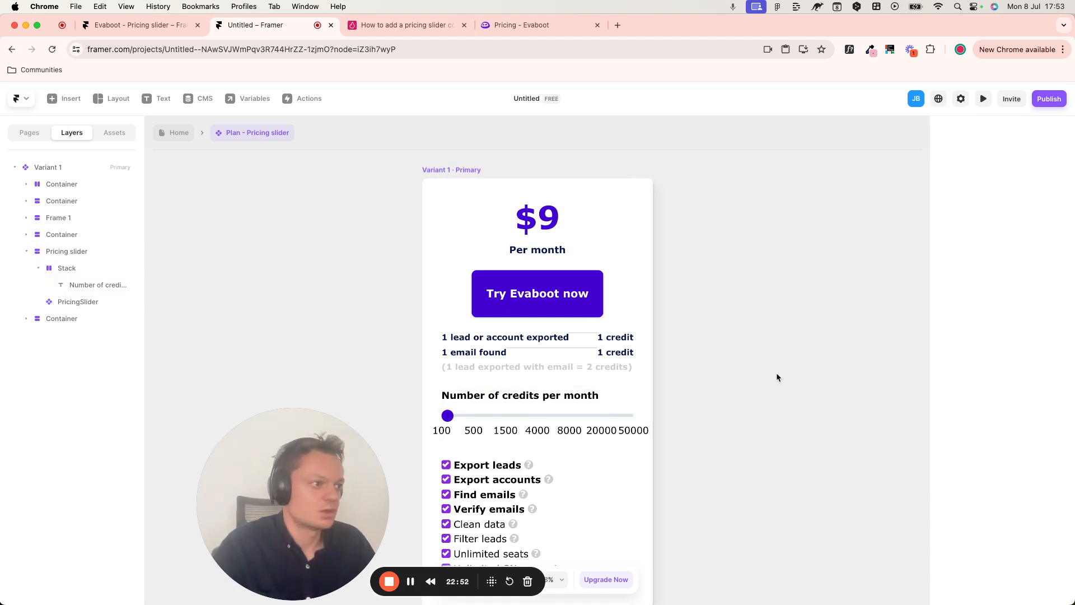
- Preview the Plan - Pricing slider component, test its slider at the 100, 500 and 1500 credit tiers, and return to the editor
click(428, 171)
key(super+p)
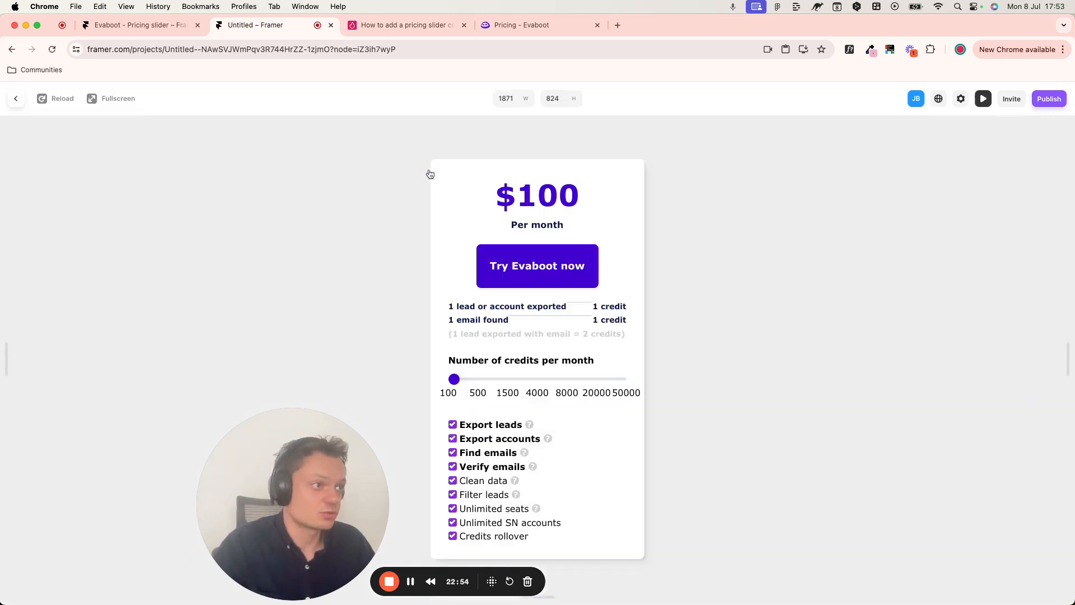
drag(474, 383, 448, 379)
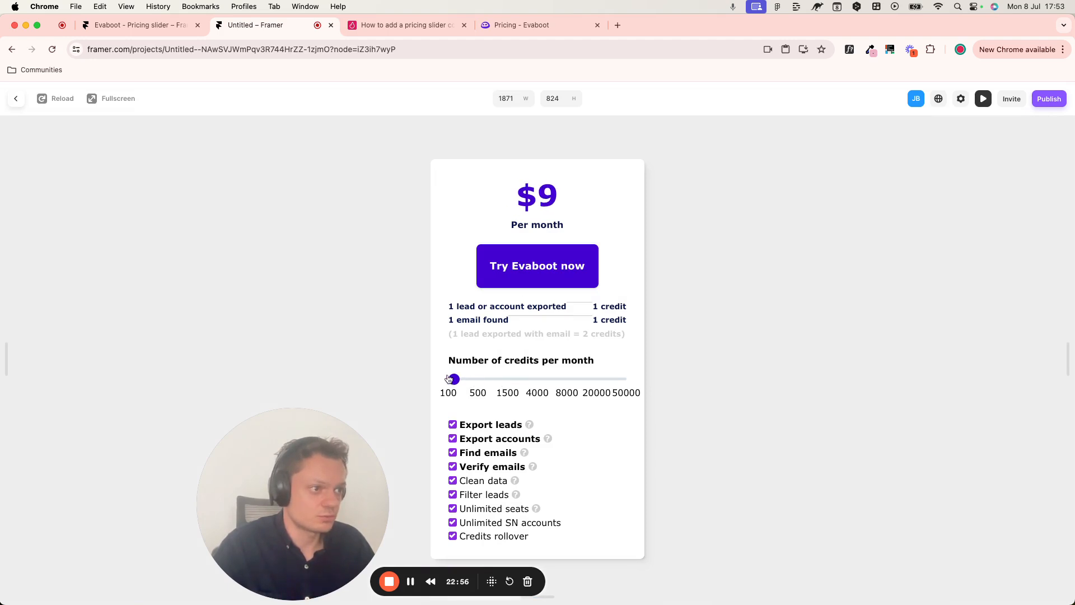
click(479, 382)
drag(479, 382, 509, 383)
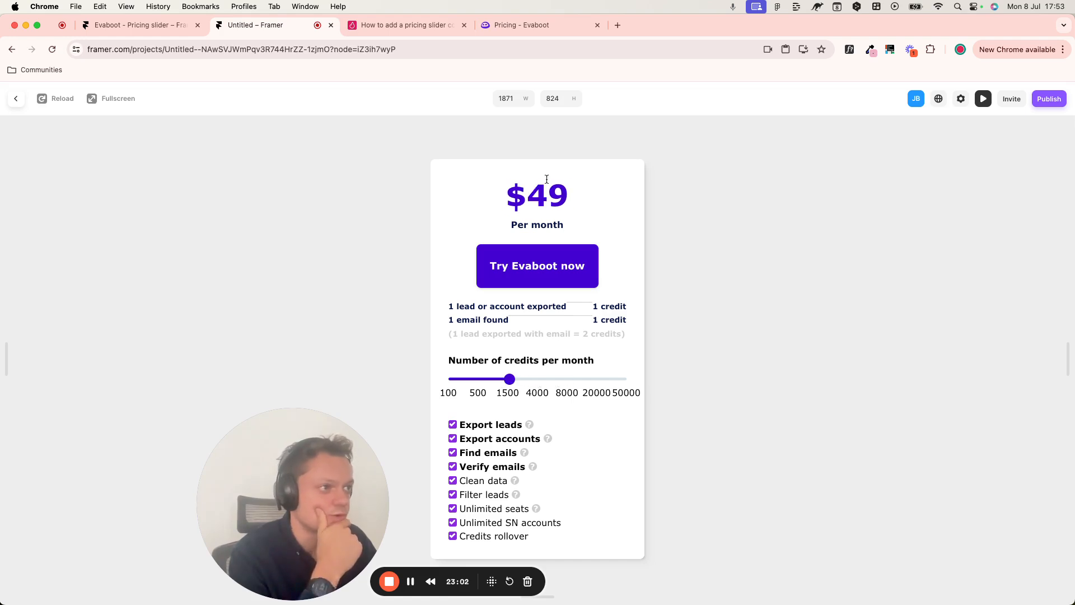
triple_click(520, 198)
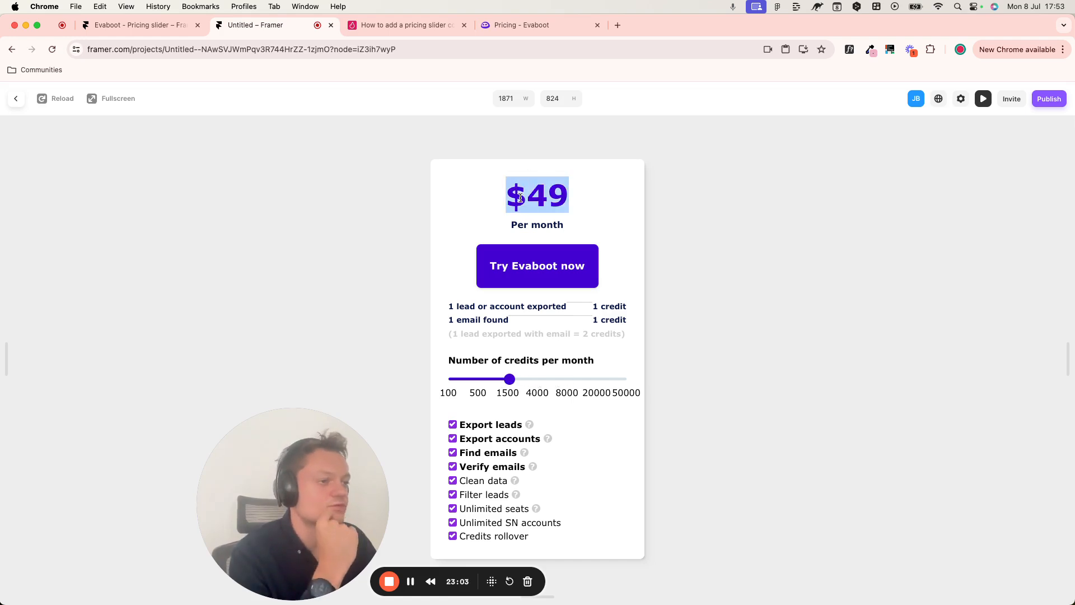
click(17, 100)
- Preview the Home page's Desktop breakpoint and choose 500 credits/month in the dropdown plan card
click(177, 137)
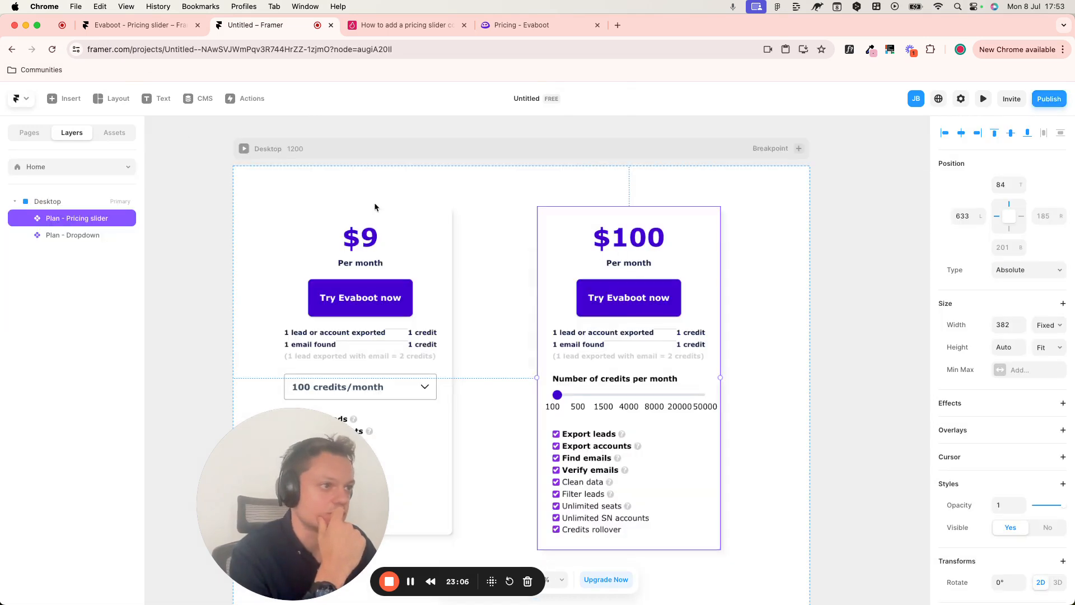
click(305, 148)
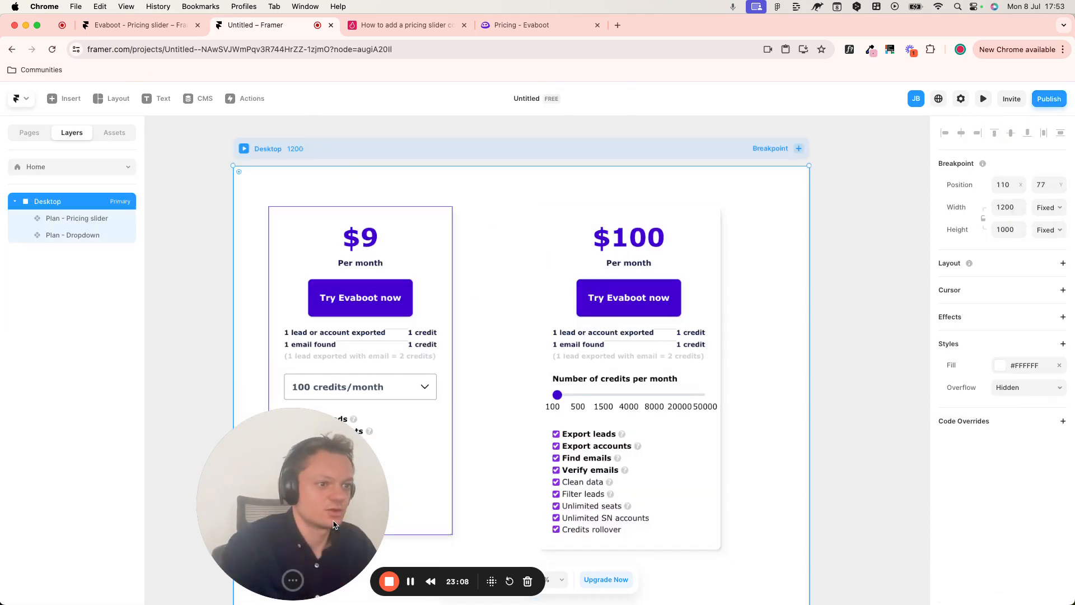
drag(293, 532, 100, 533)
key(super+p)
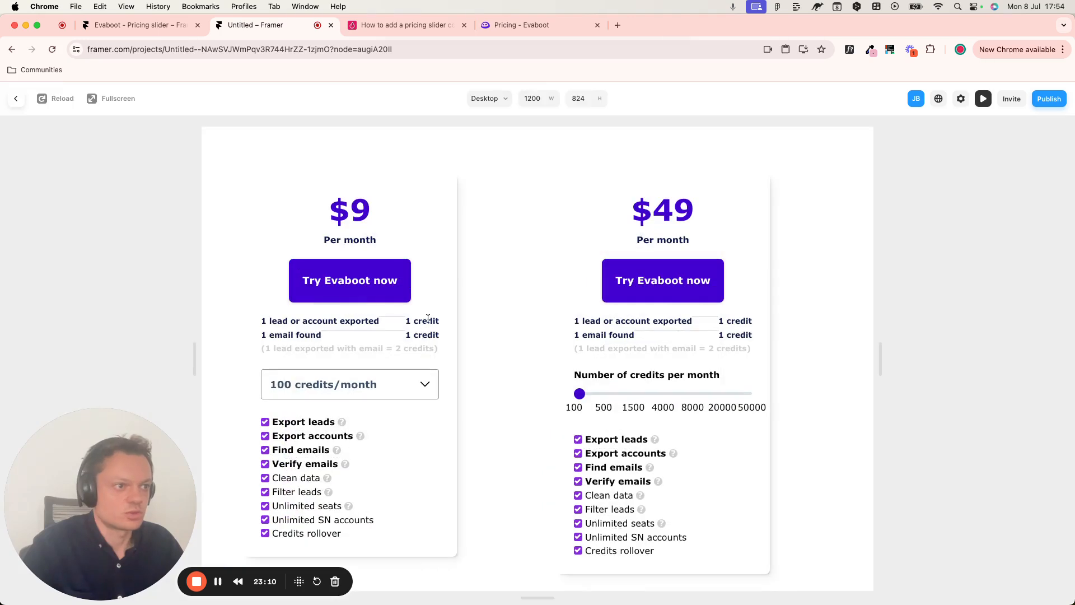
click(416, 386)
click(367, 436)
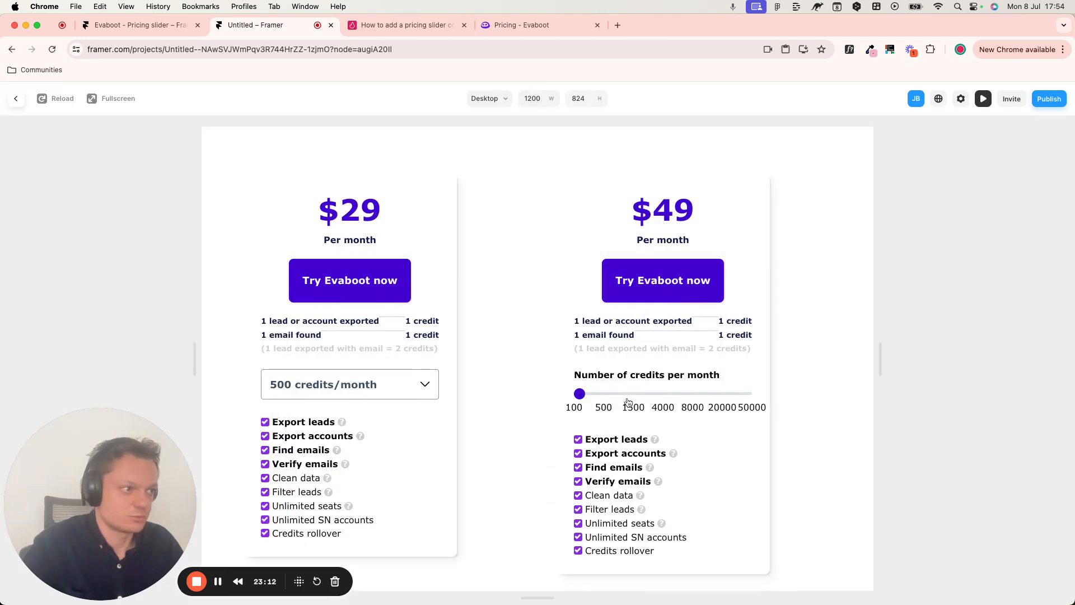